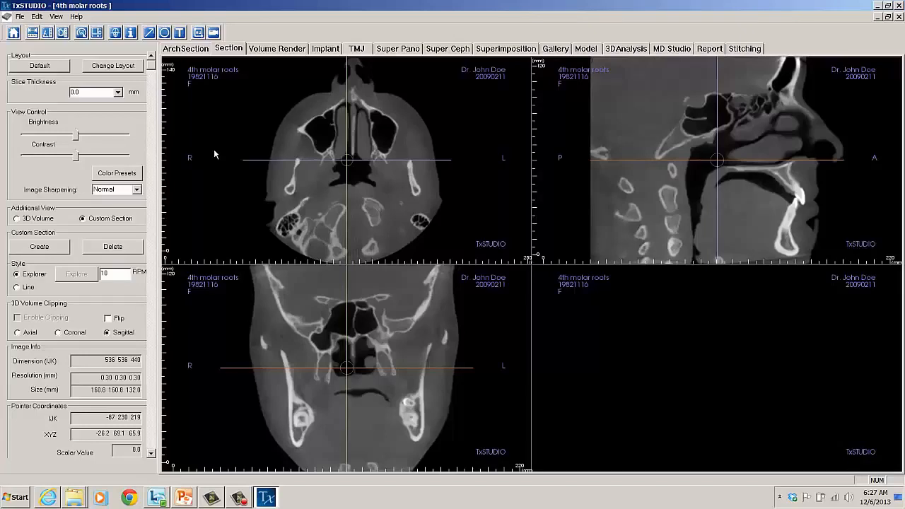
{"action": "left_click", "coordinate": [120, 65]}
{"action": "left_click", "coordinate": [273, 284]}
{"action": "left_click", "coordinate": [134, 219]}
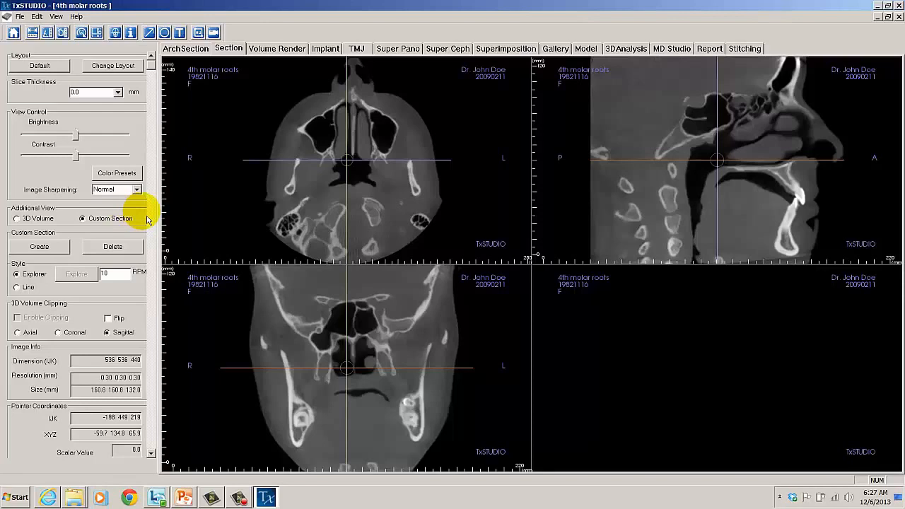
Step: Switch the section layout to Axial +3 Sections and return it to Equal Size
{"action": "left_click", "coordinate": [128, 71]}
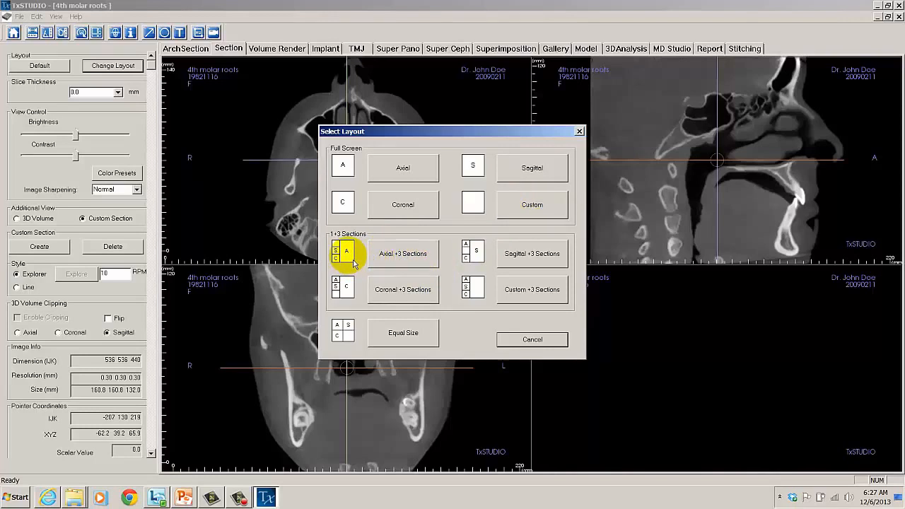
{"action": "left_click", "coordinate": [407, 258]}
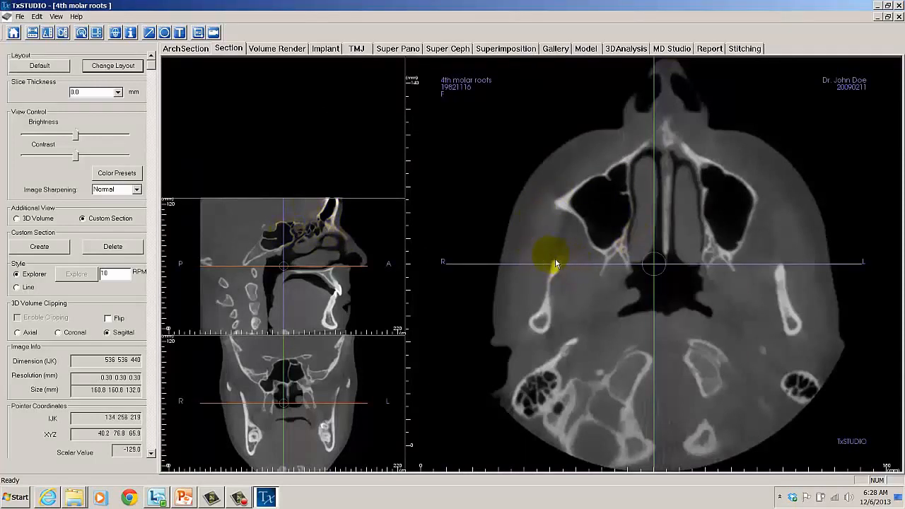
{"action": "left_click", "coordinate": [120, 69]}
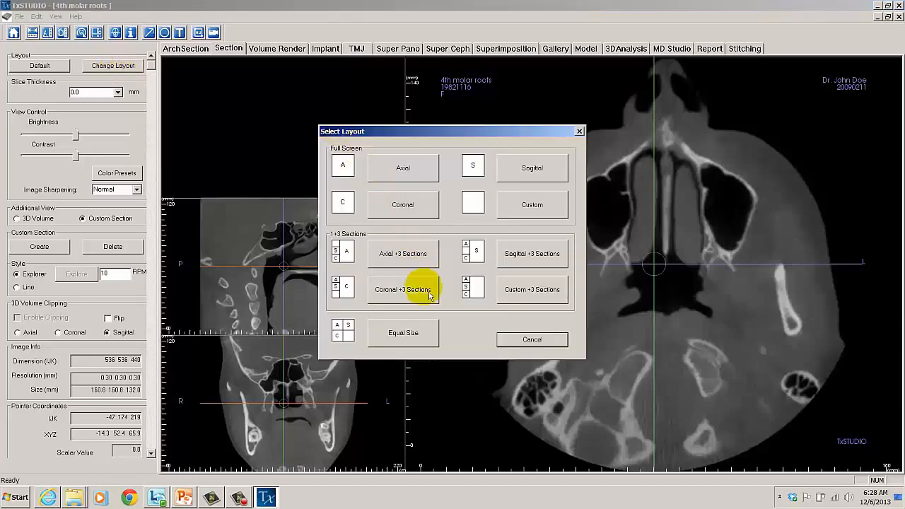
{"action": "left_click", "coordinate": [408, 341]}
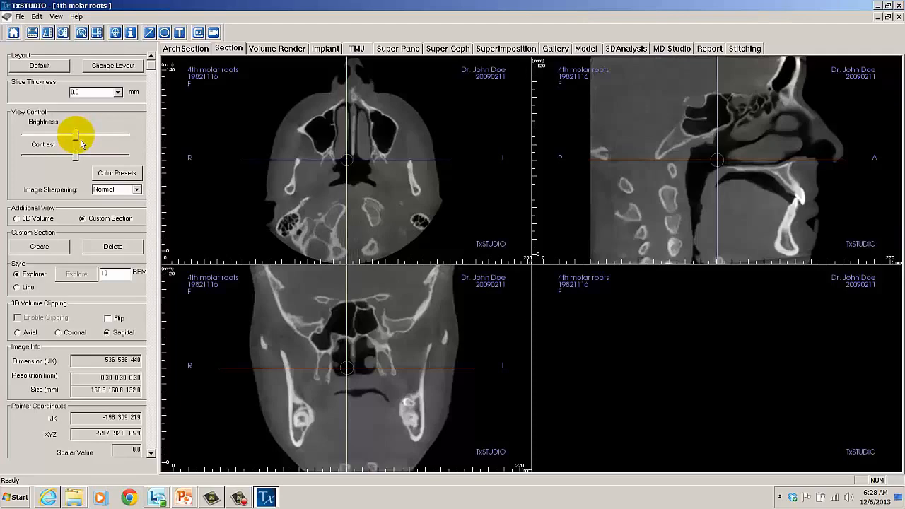
Step: Raise the brightness and slightly increase the contrast of the section images, and set the image sharpening to Hard
{"action": "left_click_drag", "start_coordinate": [80, 144], "coordinate": [83, 164]}
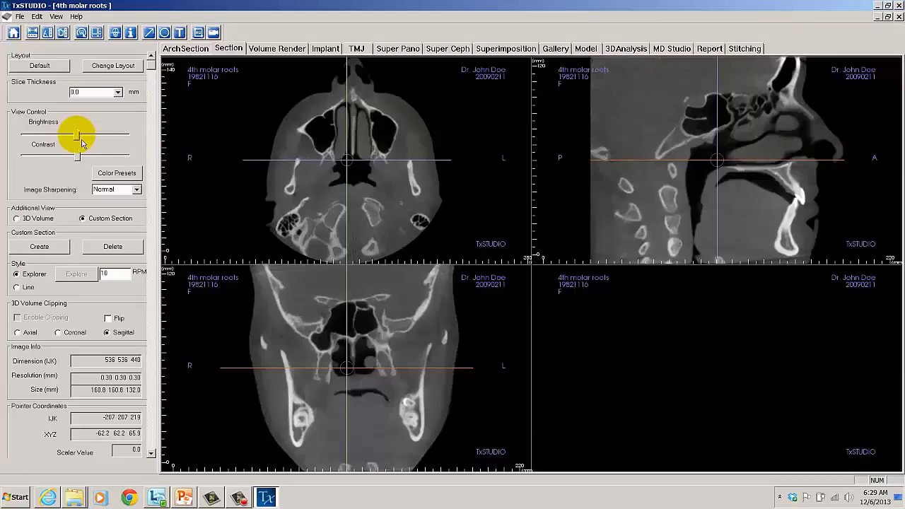
{"action": "mouse_move", "coordinate": [77, 136]}
{"action": "left_mouse_down"}
{"action": "mouse_move", "coordinate": [90, 136]}
{"action": "mouse_move", "coordinate": [82, 142]}
{"action": "left_mouse_up"}
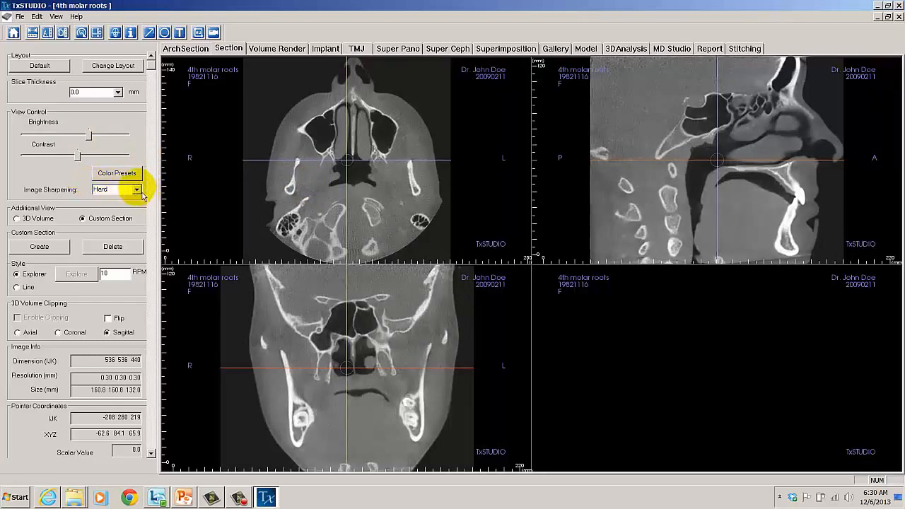
{"action": "left_click", "coordinate": [141, 192]}
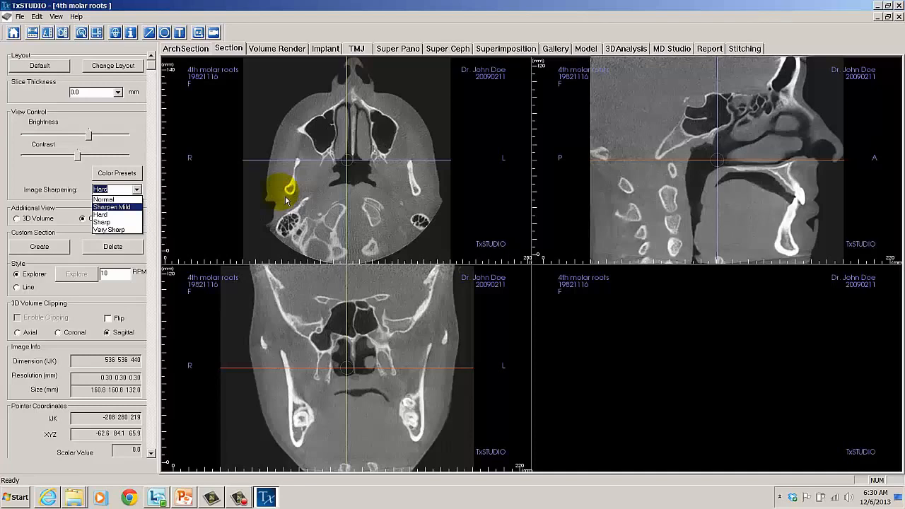
{"action": "left_click", "coordinate": [117, 217]}
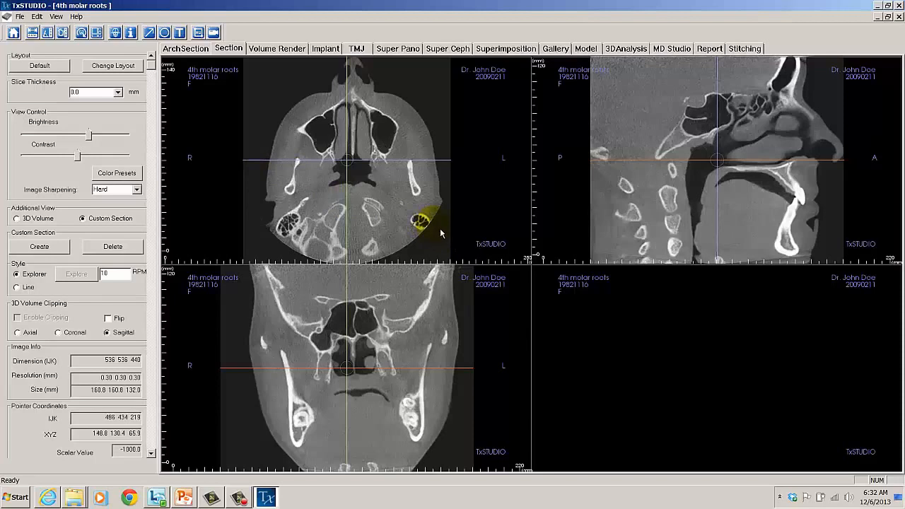
Step: Enlarge the axial view and pan it to the back of the skull, and reset all views
{"action": "right_click_drag", "start_coordinate": [440, 229], "coordinate": [418, 93]}
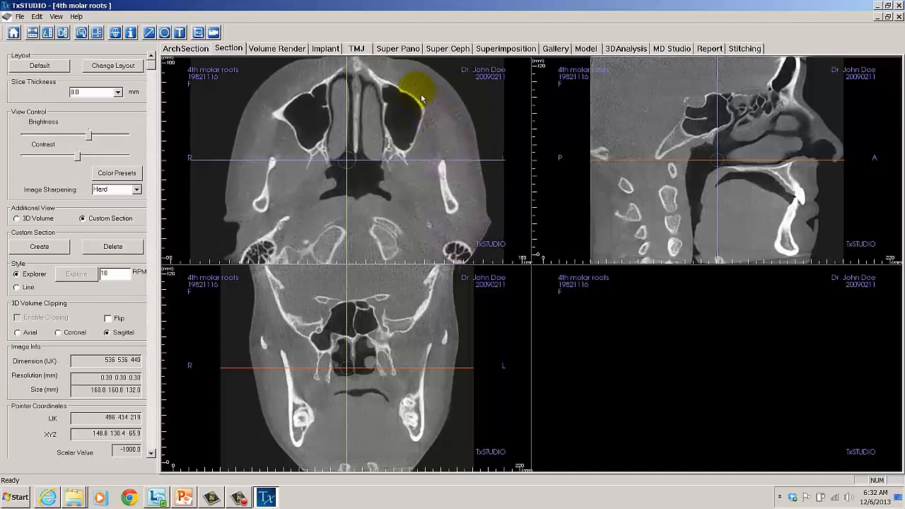
{"action": "right_click_drag", "start_coordinate": [439, 200], "coordinate": [418, 102]}
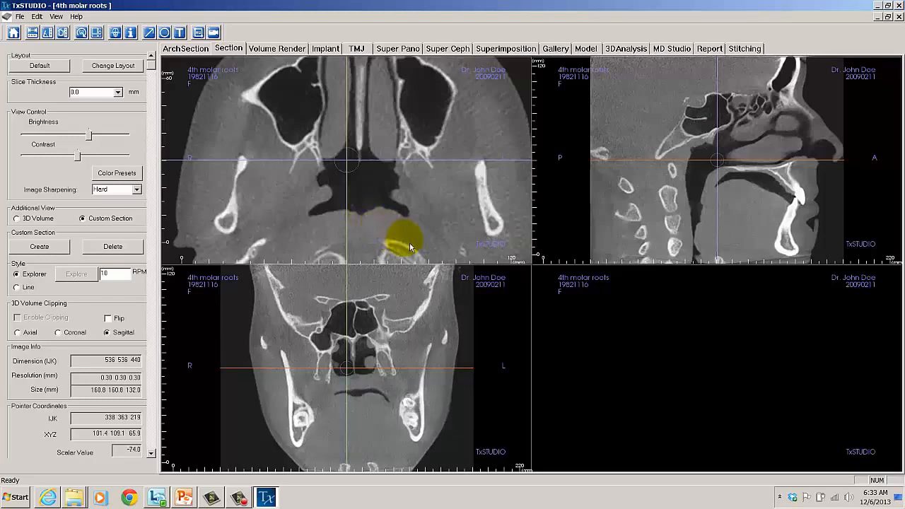
{"action": "left_click_drag", "start_coordinate": [410, 246], "coordinate": [466, 172]}
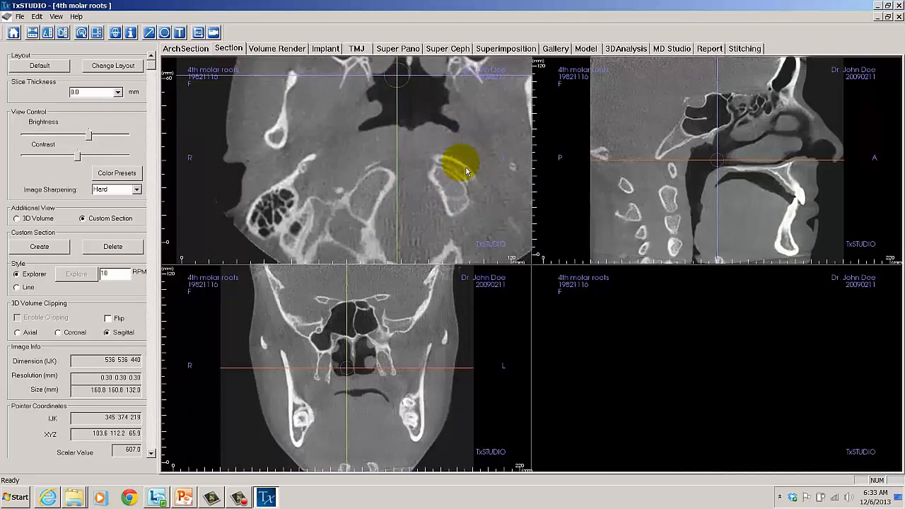
{"action": "left_click_drag", "start_coordinate": [466, 172], "coordinate": [472, 164]}
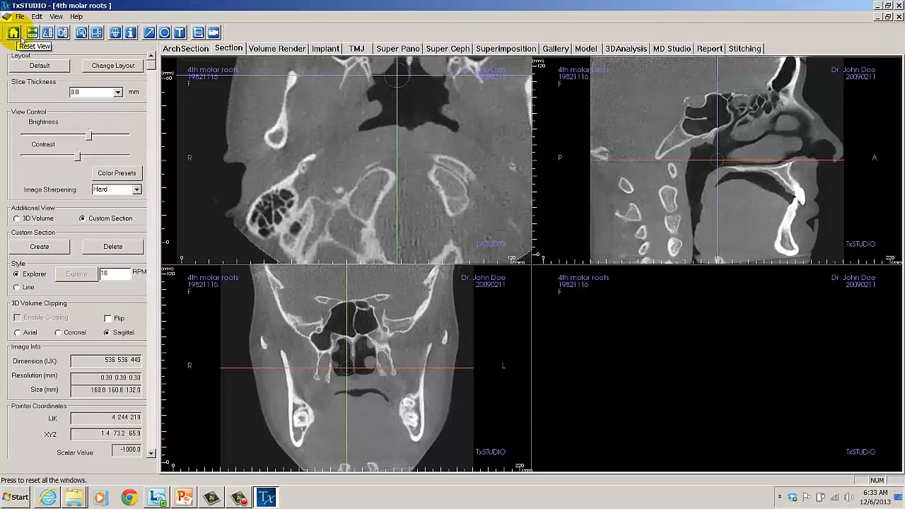
{"action": "left_click", "coordinate": [13, 33]}
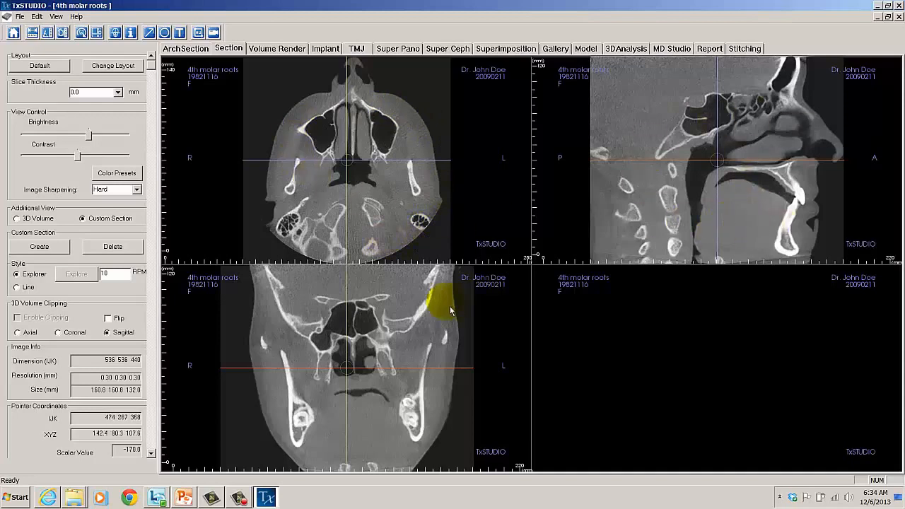
Step: Maximize the axial view to fill the whole viewing area and restore the four-view display
{"action": "double_click", "coordinate": [397, 192]}
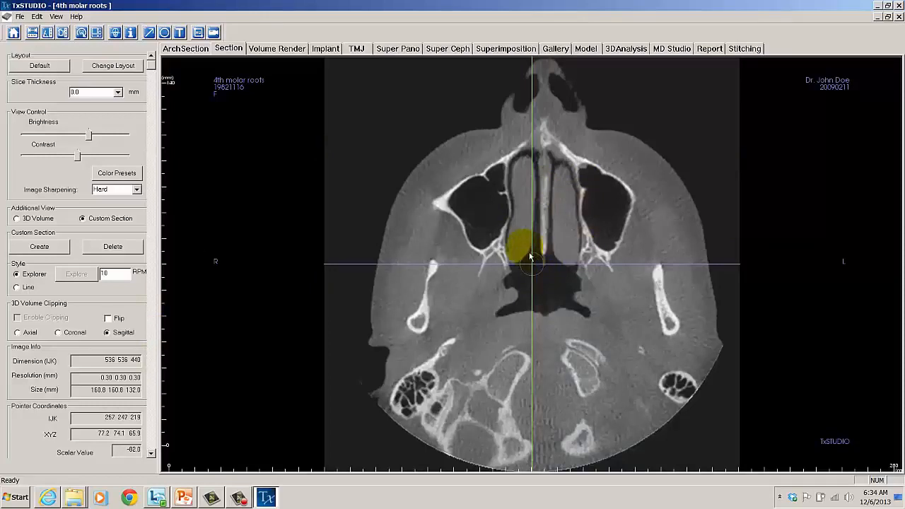
{"action": "double_click", "coordinate": [491, 243]}
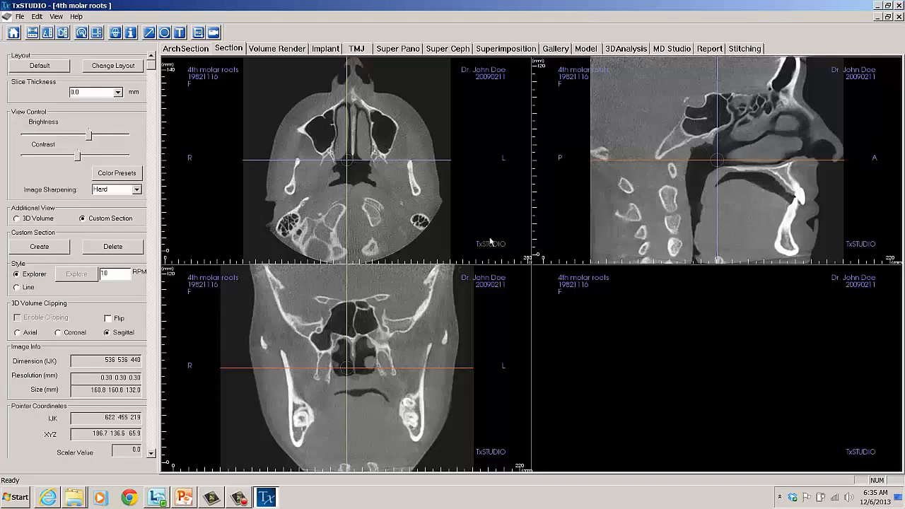
Step: Browse through the slices in the axial, sagittal and coronal views to examine the sinuses, airway and jaws
{"action": "scroll", "coordinate": [454, 223], "scroll_direction": "down", "scroll_amount": 7}
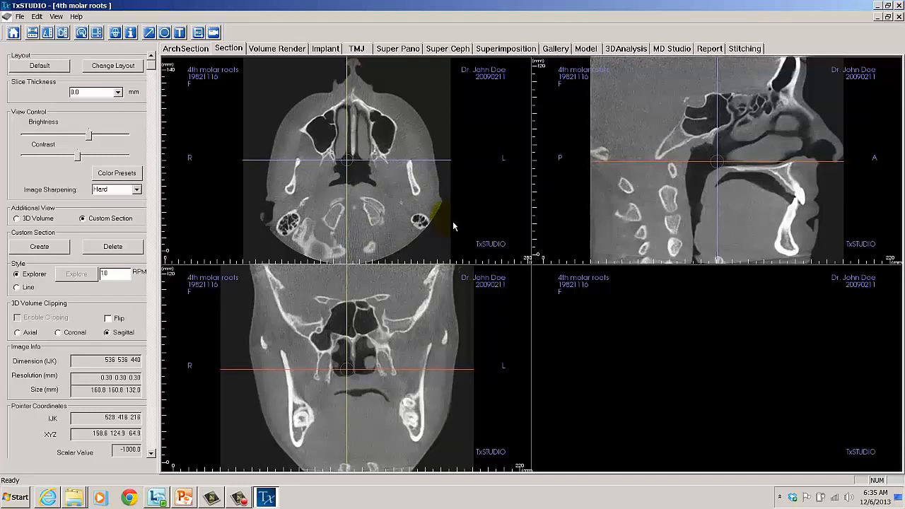
{"action": "scroll", "coordinate": [454, 225], "scroll_direction": "down", "scroll_amount": 3}
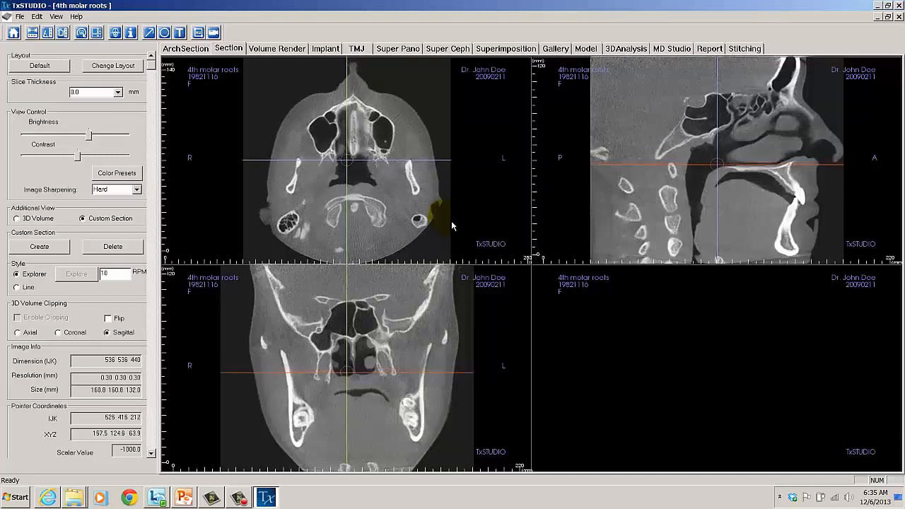
{"action": "scroll", "coordinate": [454, 226], "scroll_direction": "up", "scroll_amount": 5}
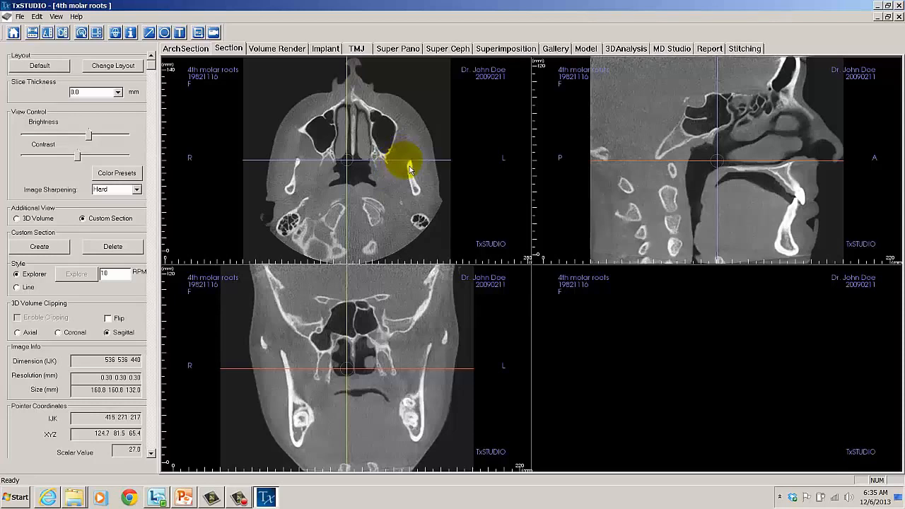
{"action": "scroll", "coordinate": [390, 192], "scroll_direction": "down", "scroll_amount": 3}
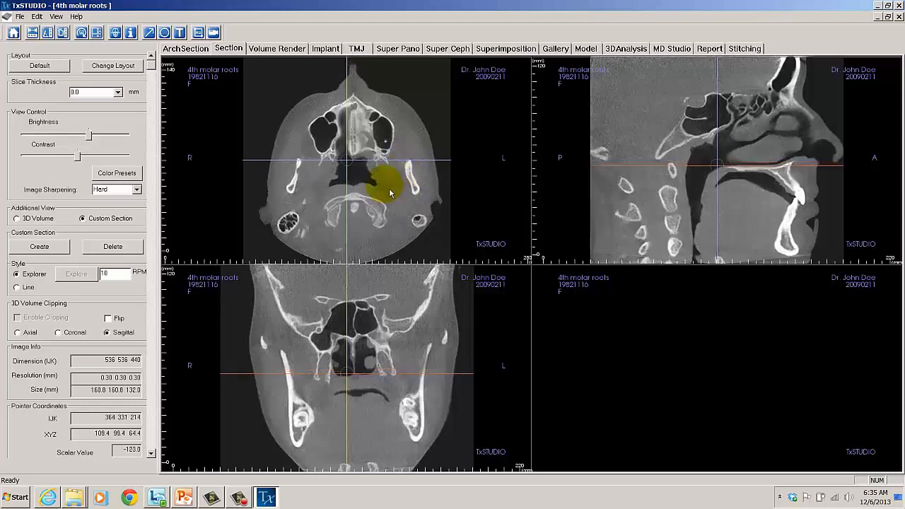
{"action": "scroll", "coordinate": [390, 192], "scroll_direction": "up", "scroll_amount": 4}
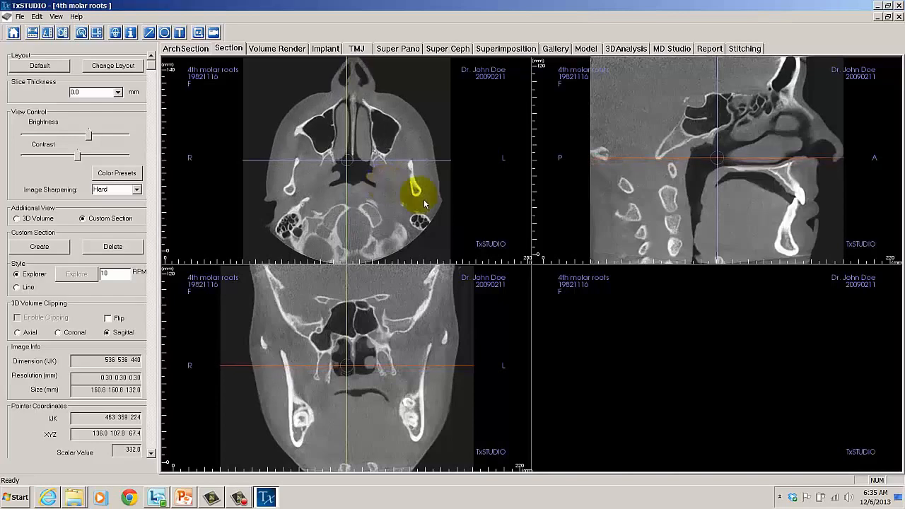
{"action": "scroll", "coordinate": [764, 201], "scroll_direction": "down", "scroll_amount": 5}
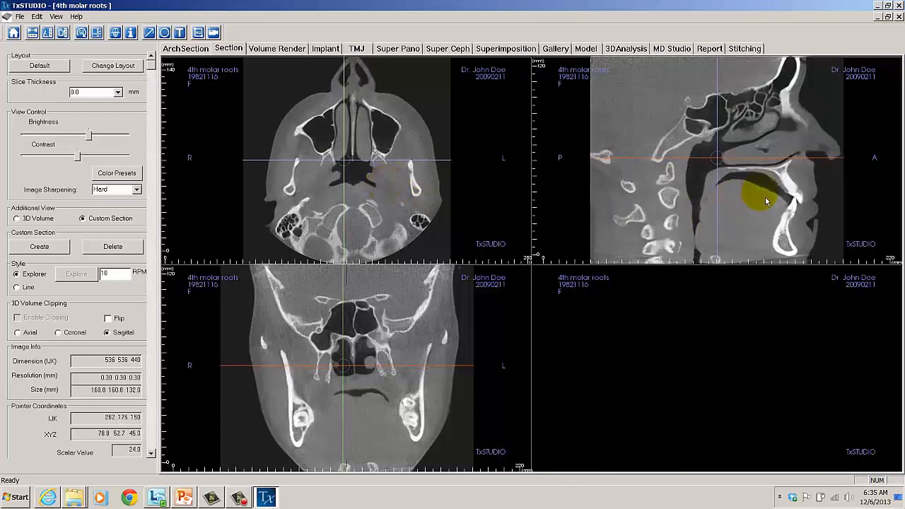
{"action": "scroll", "coordinate": [765, 202], "scroll_direction": "down", "scroll_amount": 5}
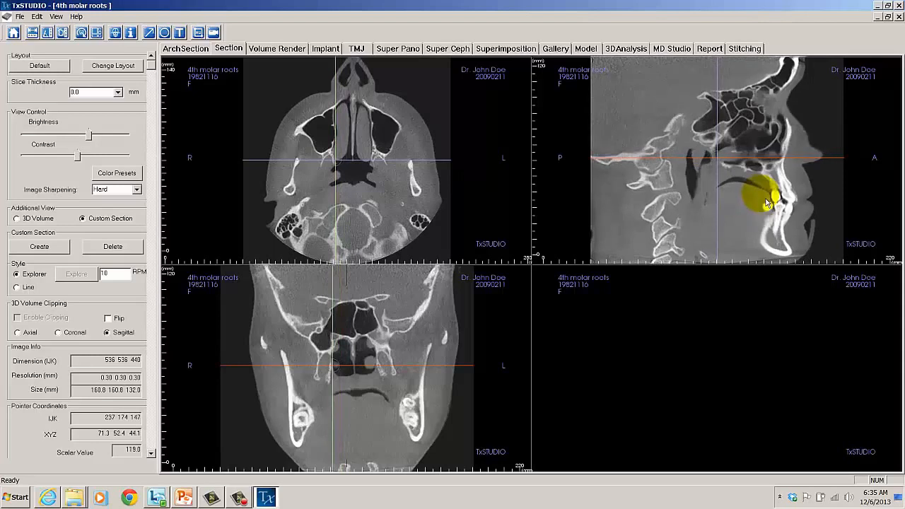
{"action": "scroll", "coordinate": [423, 324], "scroll_direction": "down", "scroll_amount": 3}
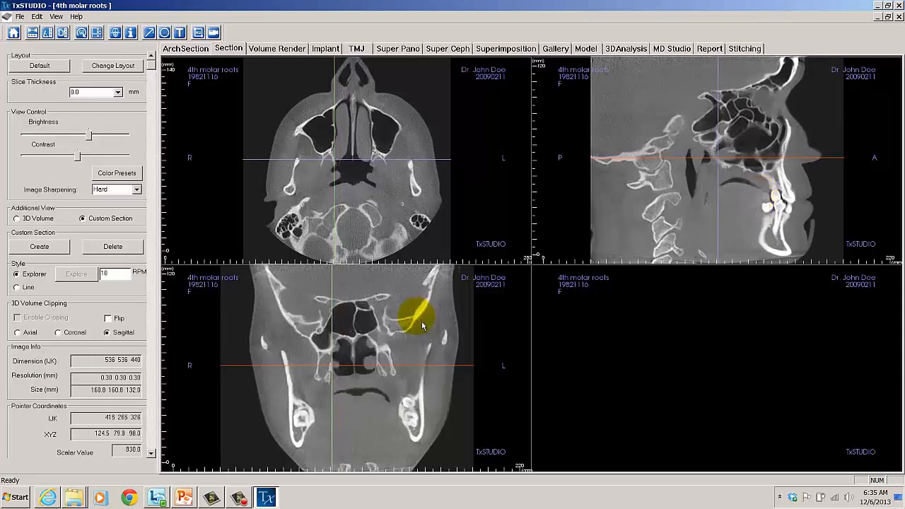
{"action": "scroll", "coordinate": [424, 325], "scroll_direction": "up", "scroll_amount": 3}
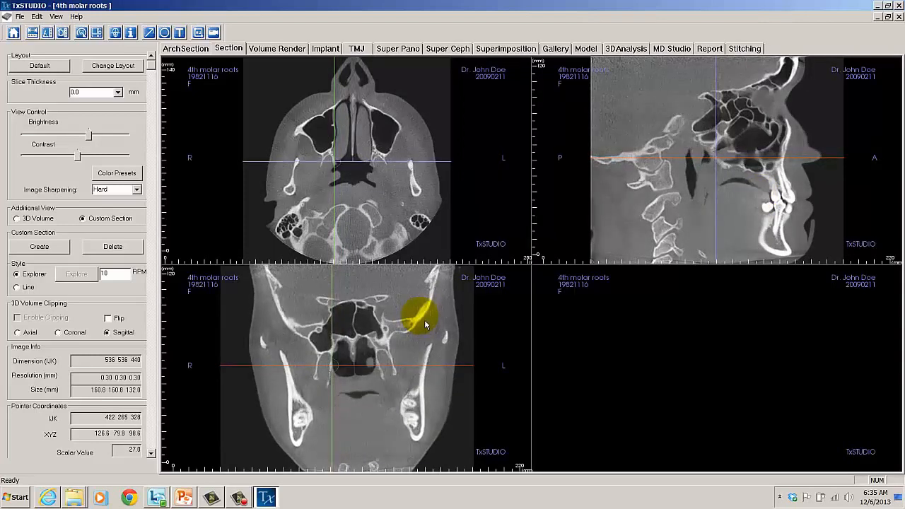
{"action": "scroll", "coordinate": [425, 325], "scroll_direction": "up", "scroll_amount": 2}
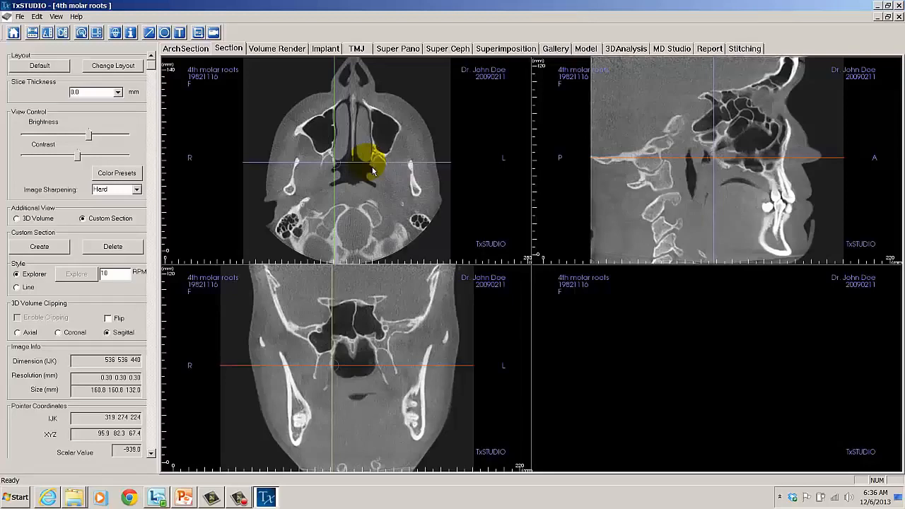
Step: Move the coronal plane back to the rear of the airway, the sagittal plane to the midline and the axial plane down to the palate
{"action": "mouse_move", "coordinate": [373, 169]}
{"action": "left_mouse_down"}
{"action": "mouse_move", "coordinate": [374, 205]}
{"action": "mouse_move", "coordinate": [362, 77]}
{"action": "mouse_move", "coordinate": [382, 160]}
{"action": "mouse_move", "coordinate": [371, 178]}
{"action": "mouse_move", "coordinate": [384, 146]}
{"action": "mouse_move", "coordinate": [386, 179]}
{"action": "left_mouse_up"}
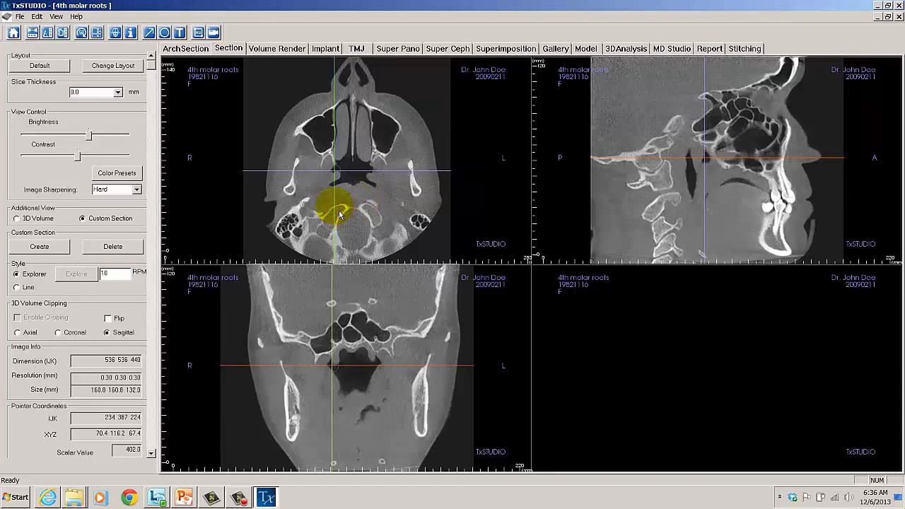
{"action": "left_click_drag", "start_coordinate": [339, 214], "coordinate": [346, 214]}
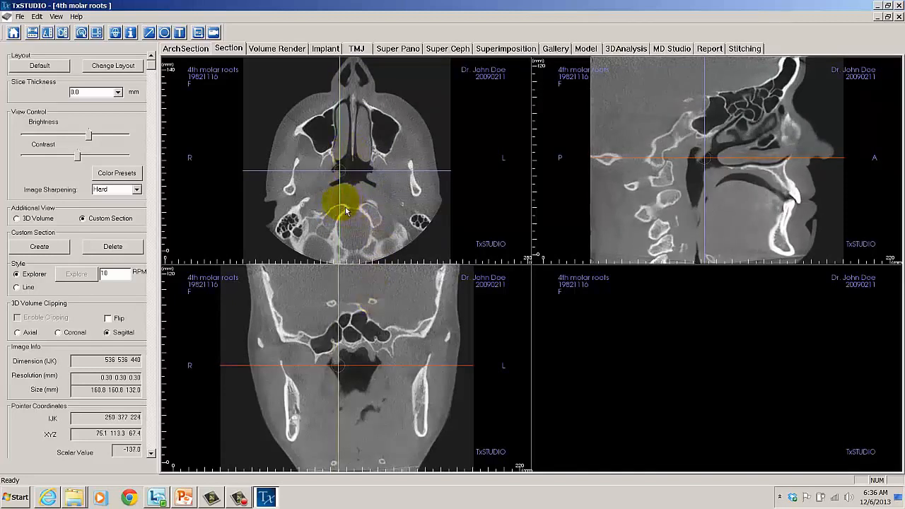
{"action": "mouse_move", "coordinate": [346, 210]}
{"action": "left_mouse_down"}
{"action": "mouse_move", "coordinate": [349, 202]}
{"action": "mouse_move", "coordinate": [378, 205]}
{"action": "mouse_move", "coordinate": [365, 208]}
{"action": "mouse_move", "coordinate": [359, 151]}
{"action": "mouse_move", "coordinate": [368, 198]}
{"action": "mouse_move", "coordinate": [352, 213]}
{"action": "left_mouse_up"}
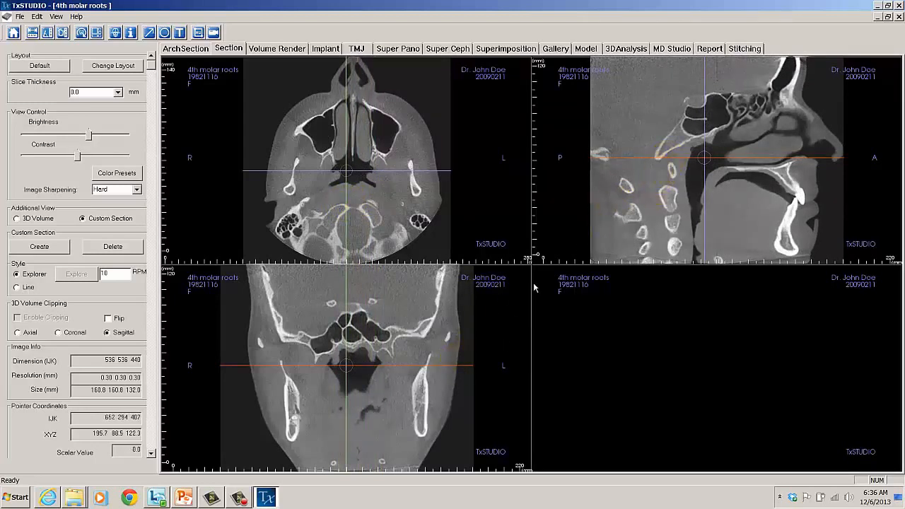
{"action": "mouse_move", "coordinate": [415, 374]}
{"action": "left_mouse_down"}
{"action": "mouse_move", "coordinate": [406, 316]}
{"action": "mouse_move", "coordinate": [413, 388]}
{"action": "mouse_move", "coordinate": [416, 300]}
{"action": "mouse_move", "coordinate": [424, 428]}
{"action": "mouse_move", "coordinate": [422, 379]}
{"action": "left_mouse_up"}
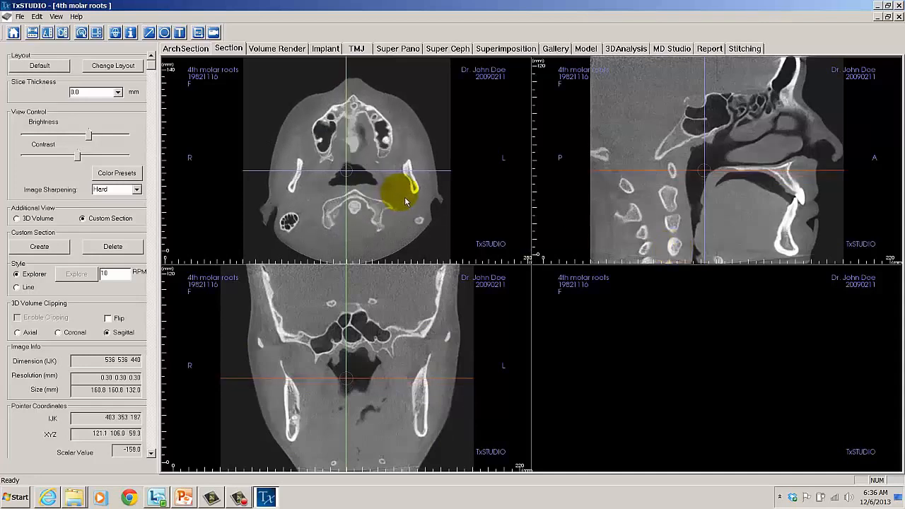
Step: Navigate the slice planes to the patient's right mandibular condyle, and move the crosshair back near the midline at palate level
{"action": "scroll", "coordinate": [405, 203], "scroll_direction": "up", "scroll_amount": 5}
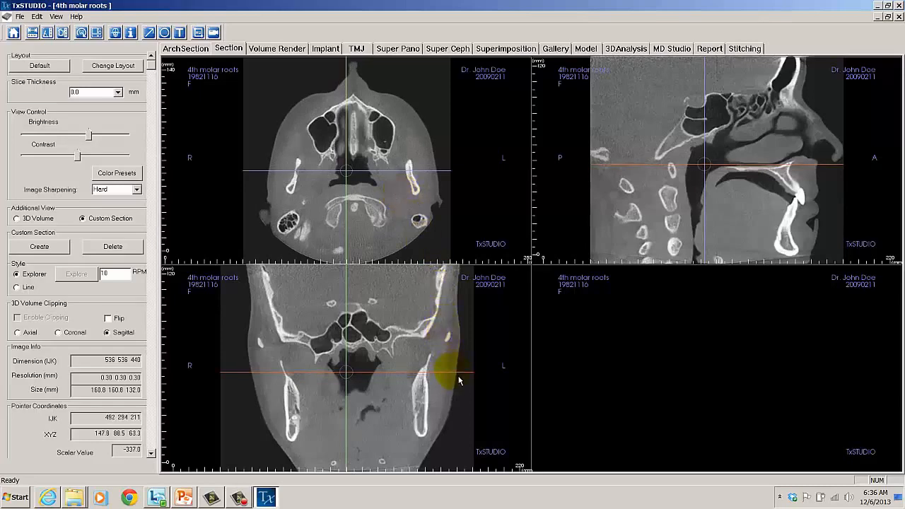
{"action": "scroll", "coordinate": [453, 374], "scroll_direction": "up", "scroll_amount": 4}
{"action": "scroll", "coordinate": [401, 198], "scroll_direction": "up", "scroll_amount": 2}
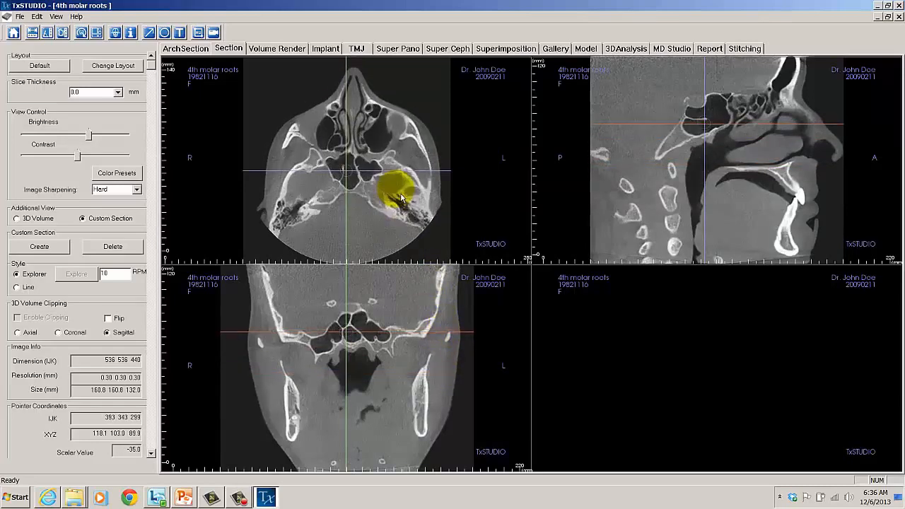
{"action": "scroll", "coordinate": [401, 198], "scroll_direction": "down", "scroll_amount": 6}
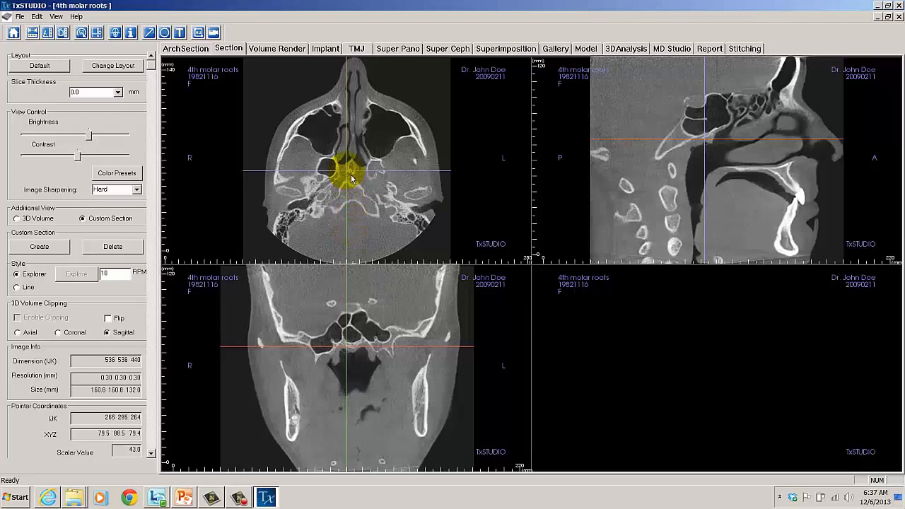
{"action": "left_click_drag", "start_coordinate": [350, 179], "coordinate": [296, 198]}
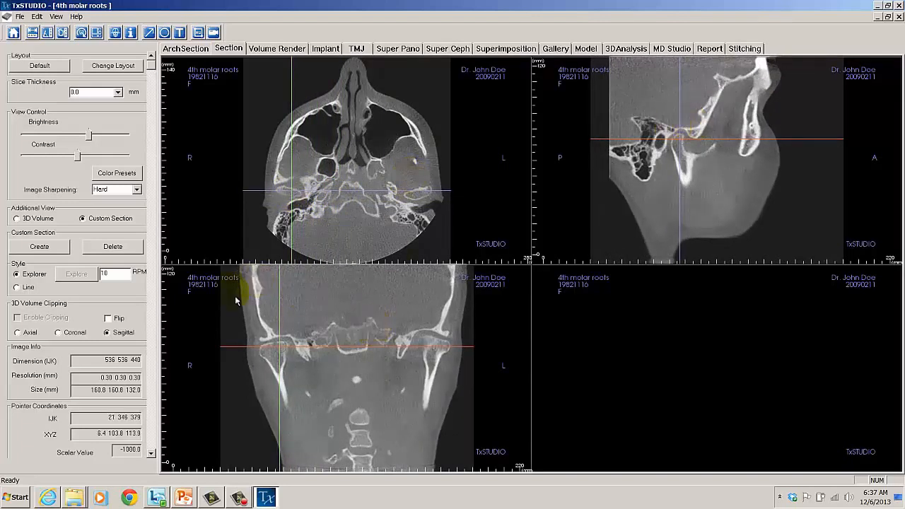
{"action": "left_click_drag", "start_coordinate": [285, 355], "coordinate": [376, 386]}
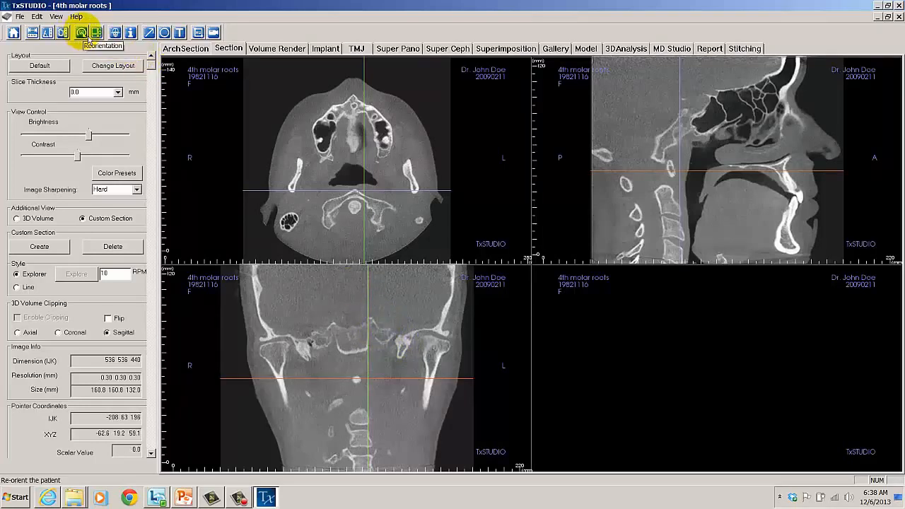
Step: Reorient the head slightly in the coronal and axial views to level both sides, and raise the axial plane to the skull base
{"action": "left_click", "coordinate": [88, 37]}
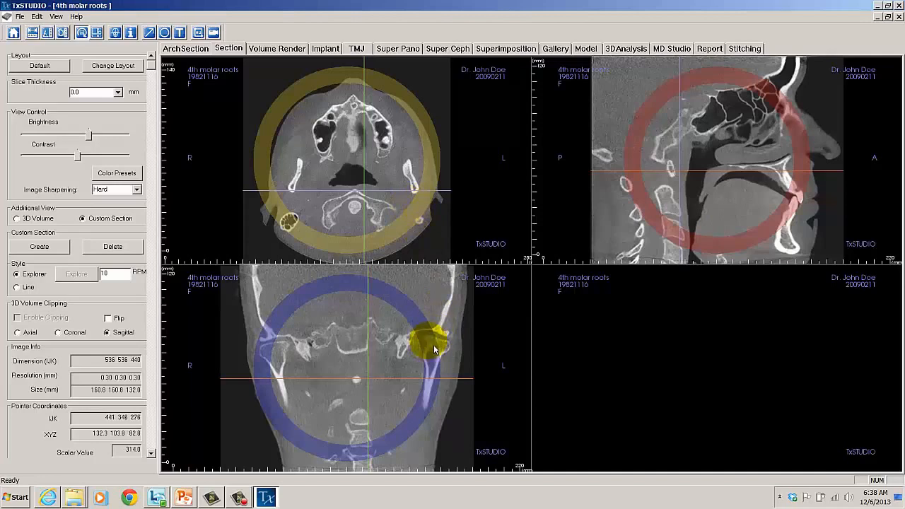
{"action": "left_click_drag", "start_coordinate": [435, 349], "coordinate": [438, 352]}
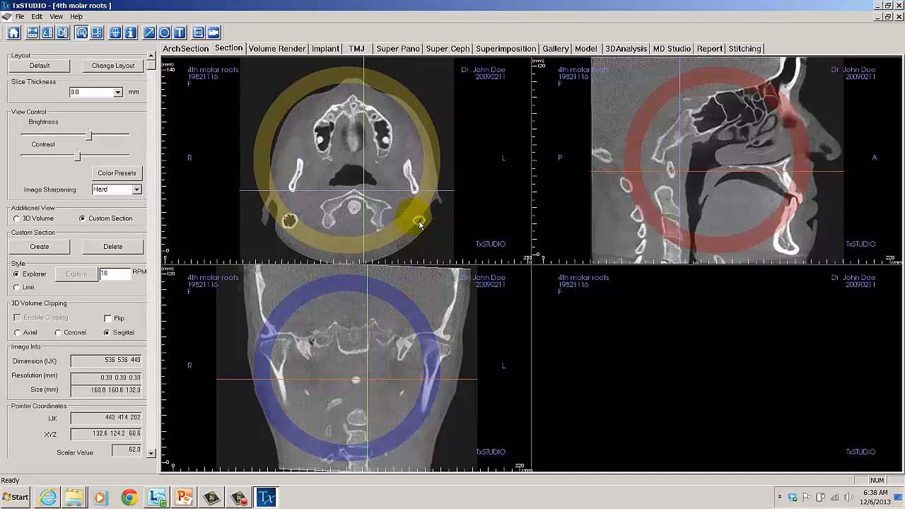
{"action": "left_click_drag", "start_coordinate": [420, 224], "coordinate": [419, 225]}
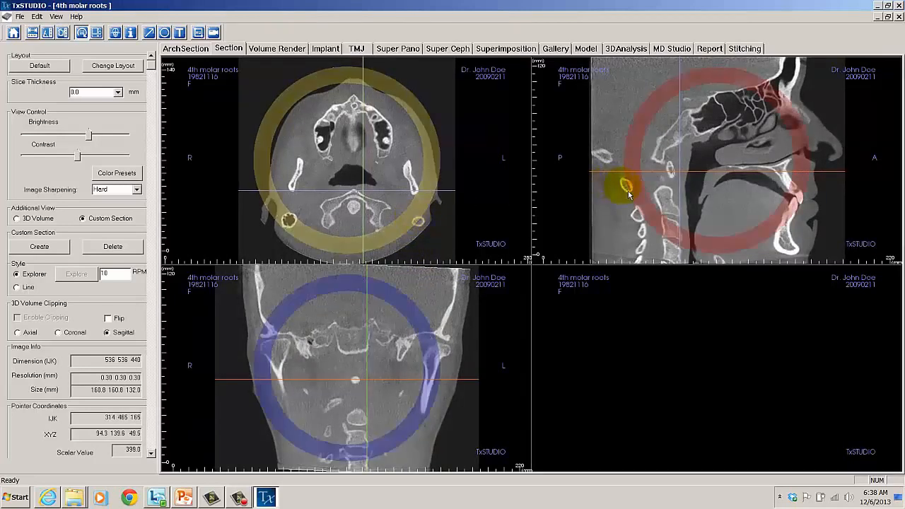
{"action": "left_click", "coordinate": [82, 32]}
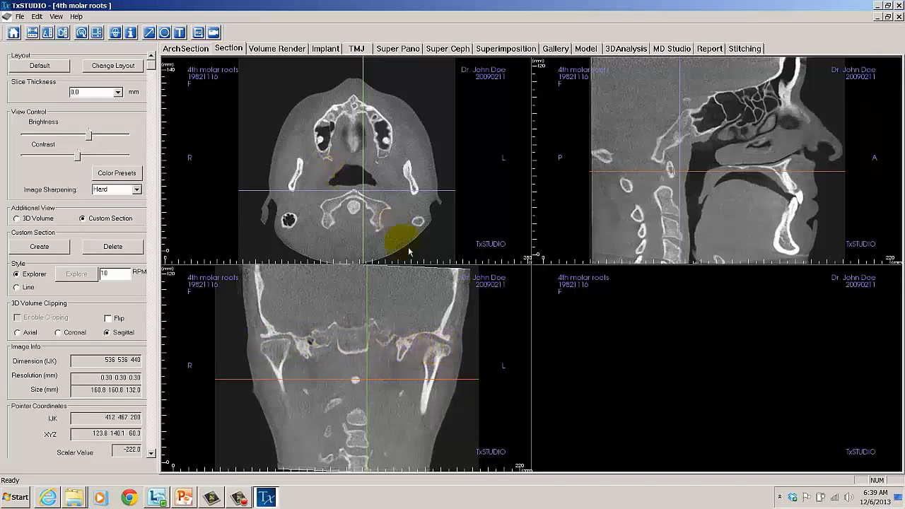
{"action": "left_click", "coordinate": [408, 380]}
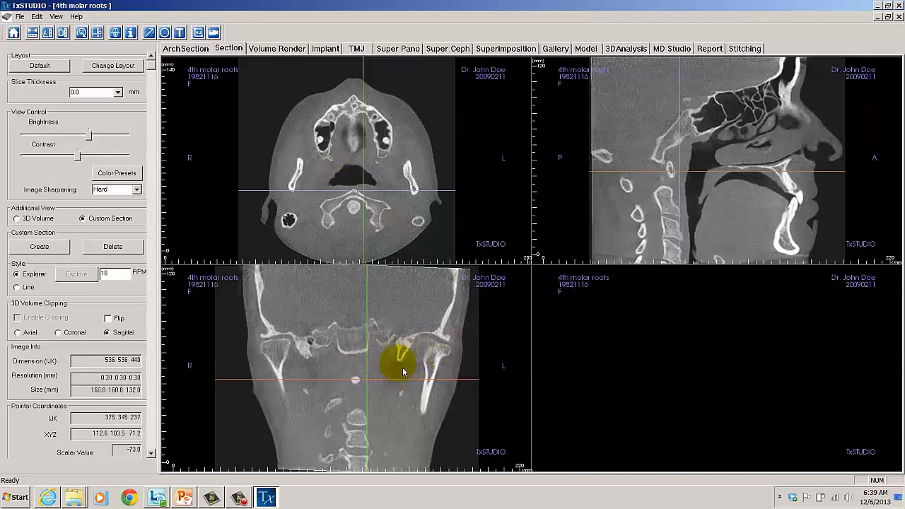
{"action": "left_click_drag", "start_coordinate": [409, 380], "coordinate": [416, 338]}
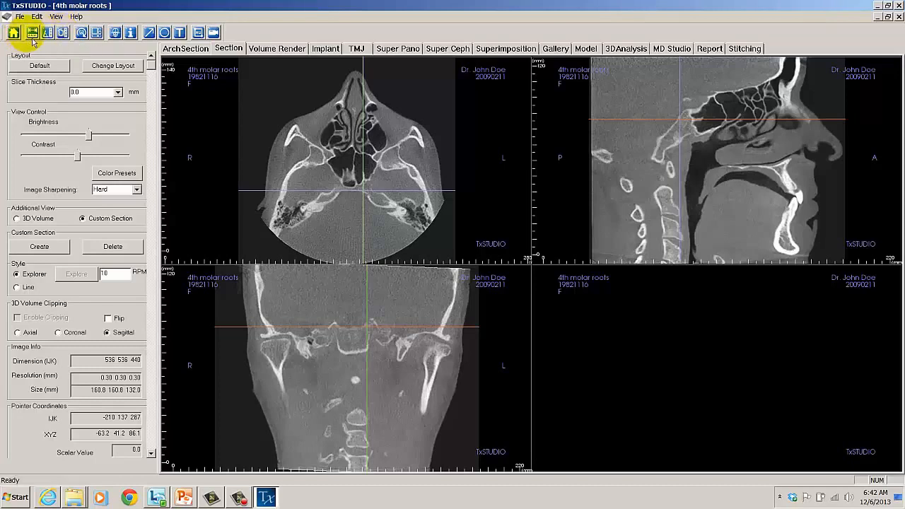
Step: Measure the width of the patient's right mandibular condyle in the coronal view with a distance measurement
{"action": "left_click", "coordinate": [33, 34]}
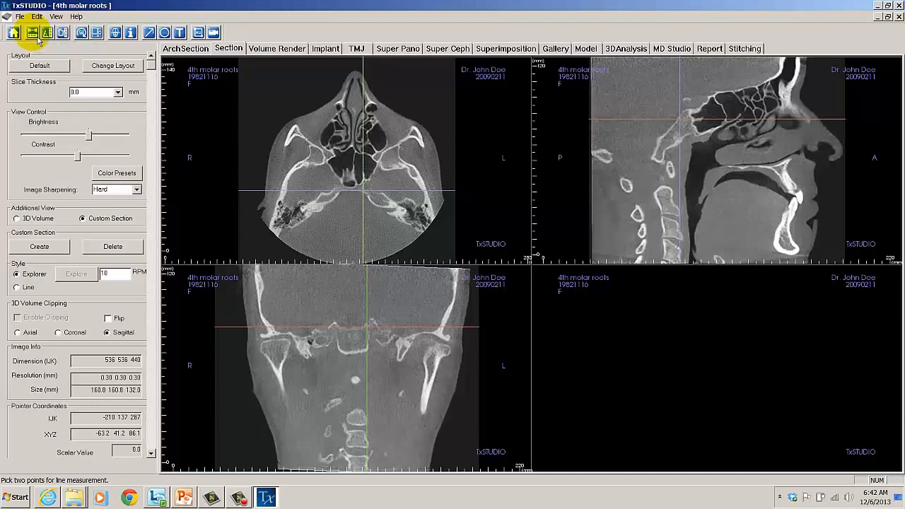
{"action": "left_click", "coordinate": [32, 34]}
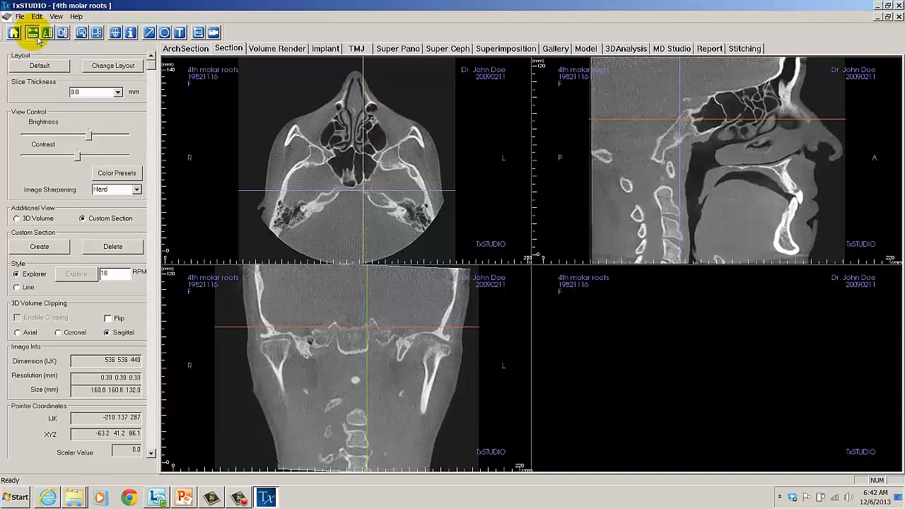
{"action": "left_click", "coordinate": [262, 345]}
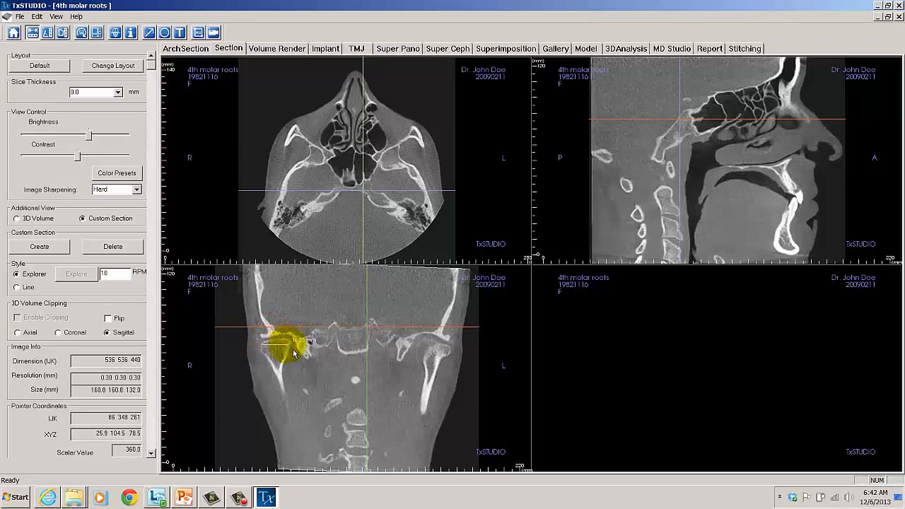
{"action": "left_click", "coordinate": [294, 353]}
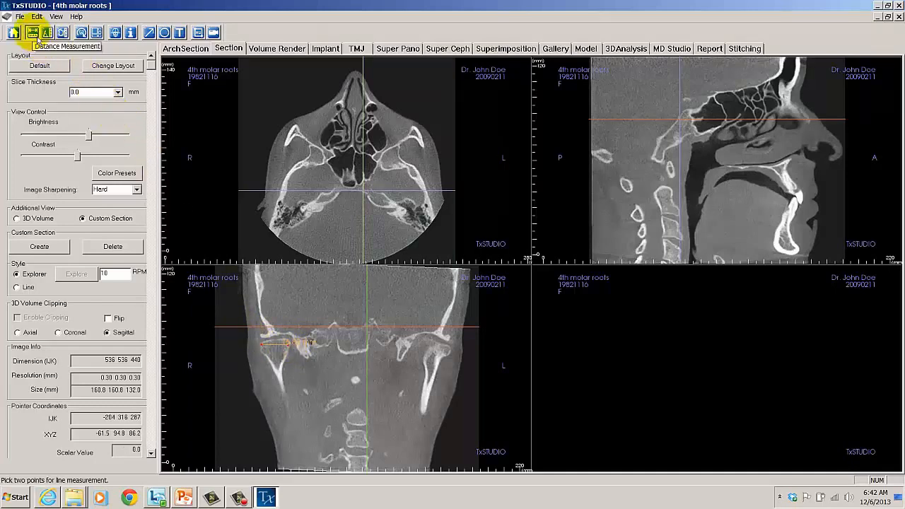
{"action": "left_click", "coordinate": [37, 36]}
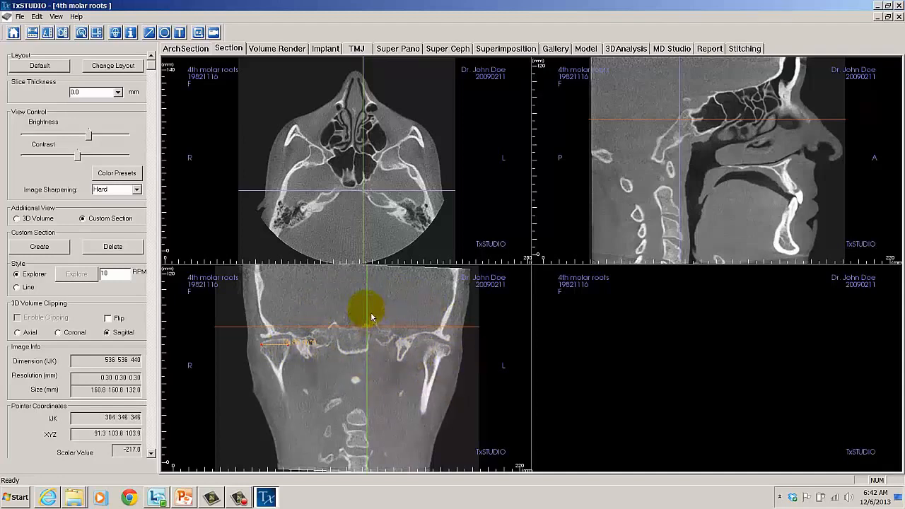
Step: Maximize the coronal view and adjust both endpoints of the distance measurement to the outer edges of the patient's right condyle
{"action": "double_click", "coordinate": [407, 376]}
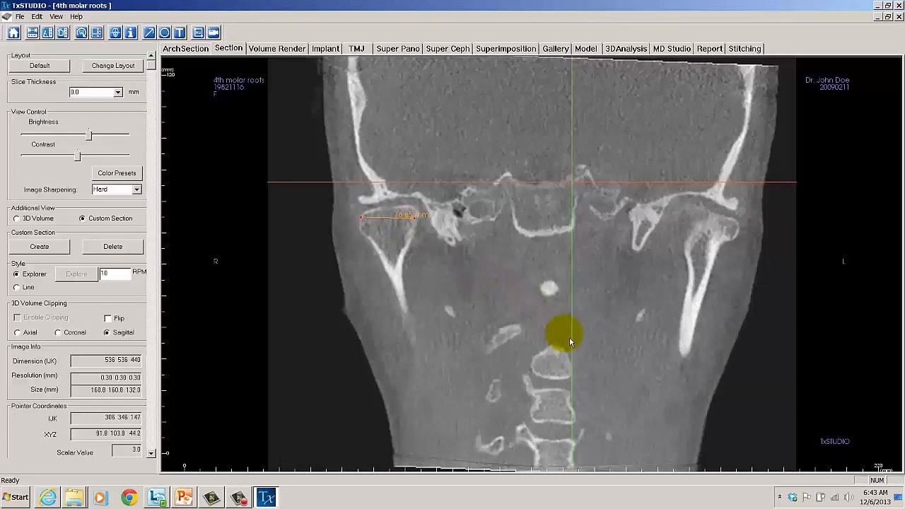
{"action": "left_click_drag", "start_coordinate": [614, 339], "coordinate": [570, 249], "text": "ctrl"}
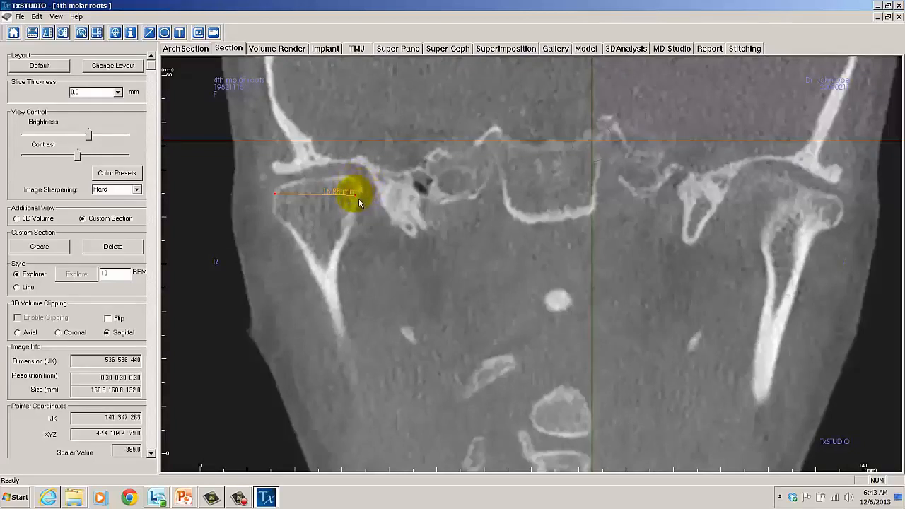
{"action": "left_click", "coordinate": [358, 203]}
{"action": "left_click_drag", "start_coordinate": [359, 199], "coordinate": [365, 194]}
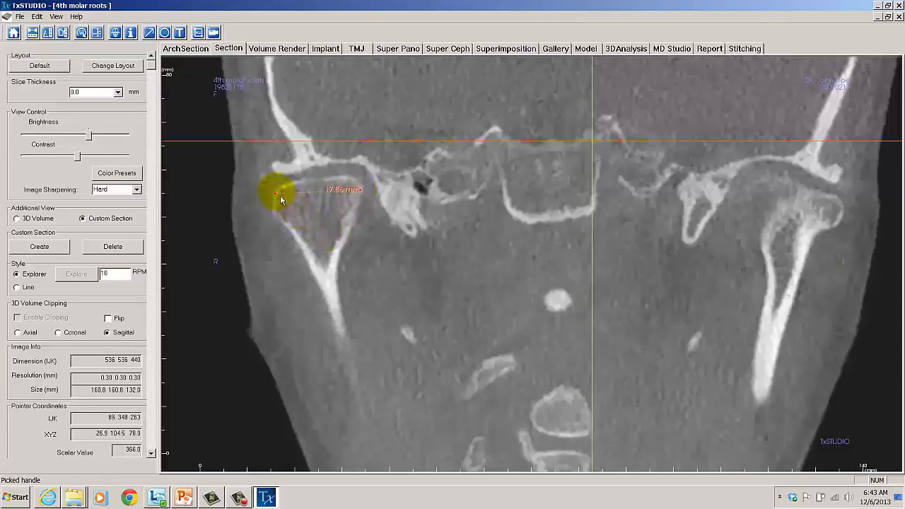
{"action": "left_click_drag", "start_coordinate": [280, 195], "coordinate": [279, 201]}
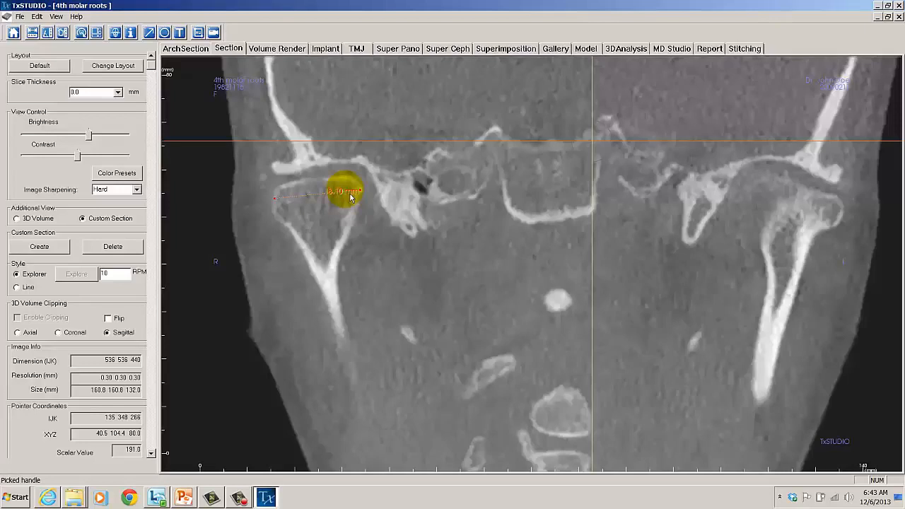
Step: Move the condyle measurement's caption to the outer side of the condyle, and delete the measurement
{"action": "left_click_drag", "start_coordinate": [346, 195], "coordinate": [263, 213]}
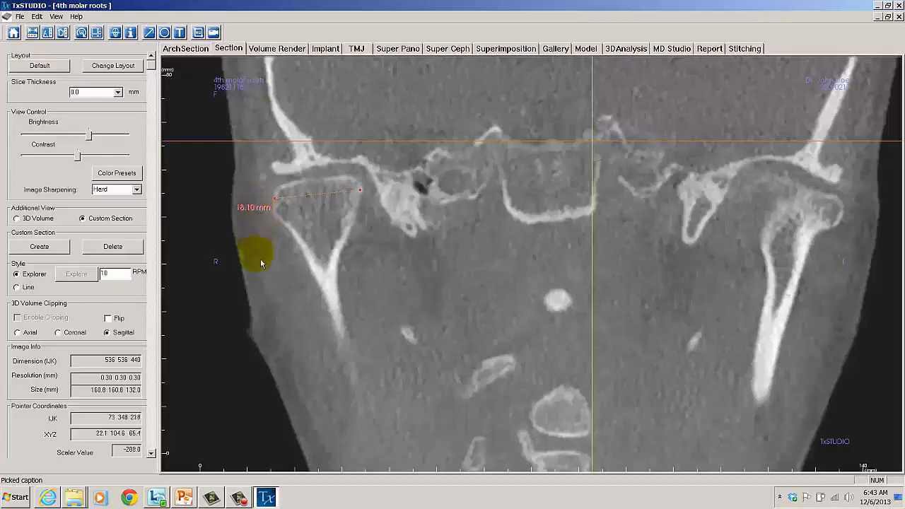
{"action": "left_click", "coordinate": [268, 260]}
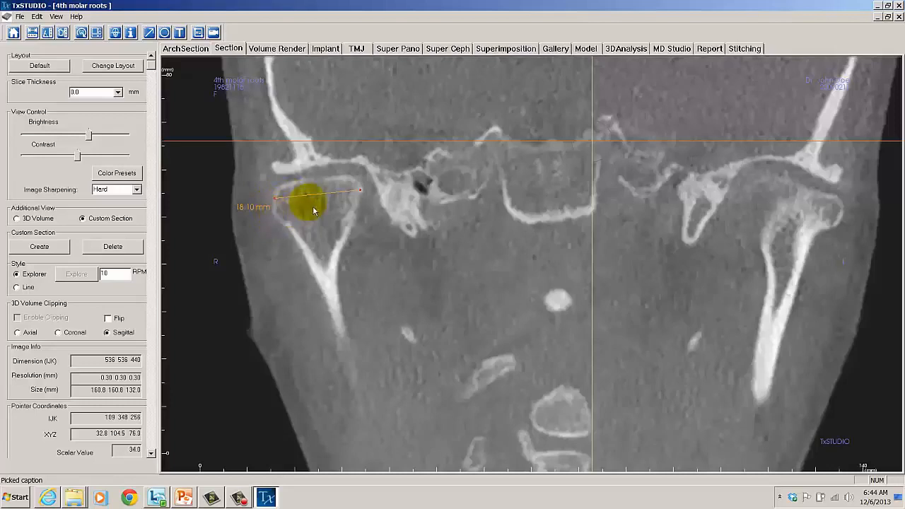
{"action": "left_click", "coordinate": [247, 208]}
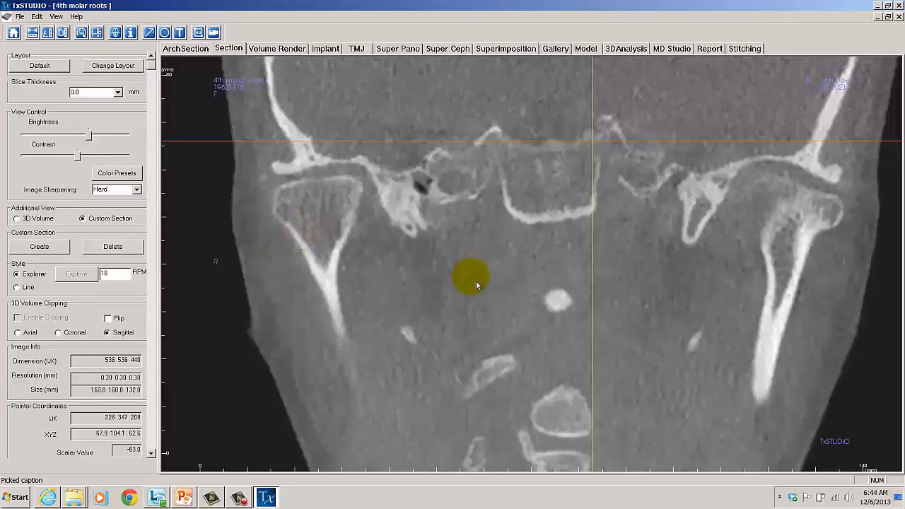
Step: Draw four roughly horizontal distance measurements, one below another, from beside the patient's right mandibular ramus toward the midline
{"action": "left_click", "coordinate": [31, 33]}
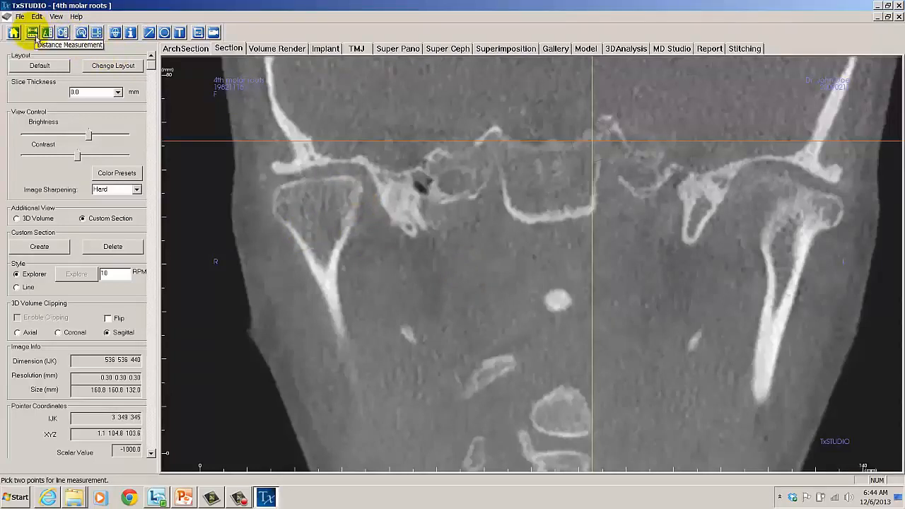
{"action": "left_click", "coordinate": [278, 247]}
{"action": "left_click", "coordinate": [514, 248]}
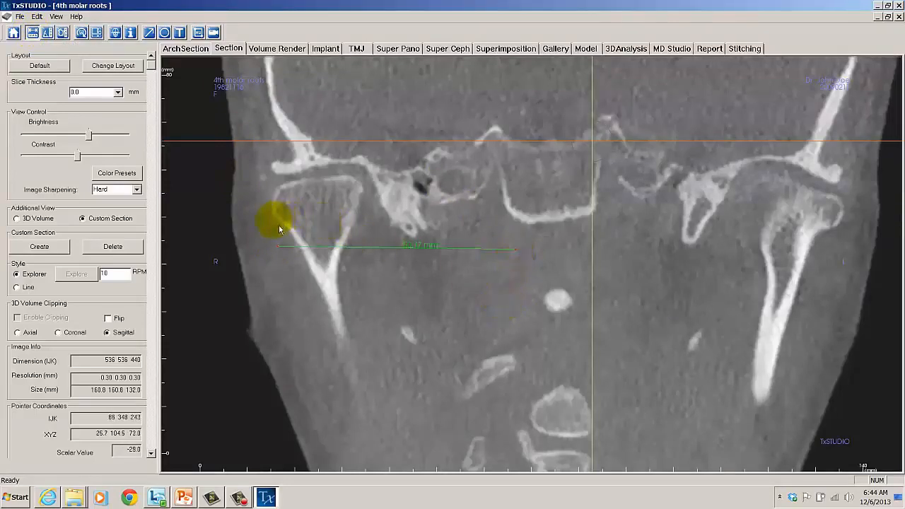
{"action": "left_click", "coordinate": [277, 271]}
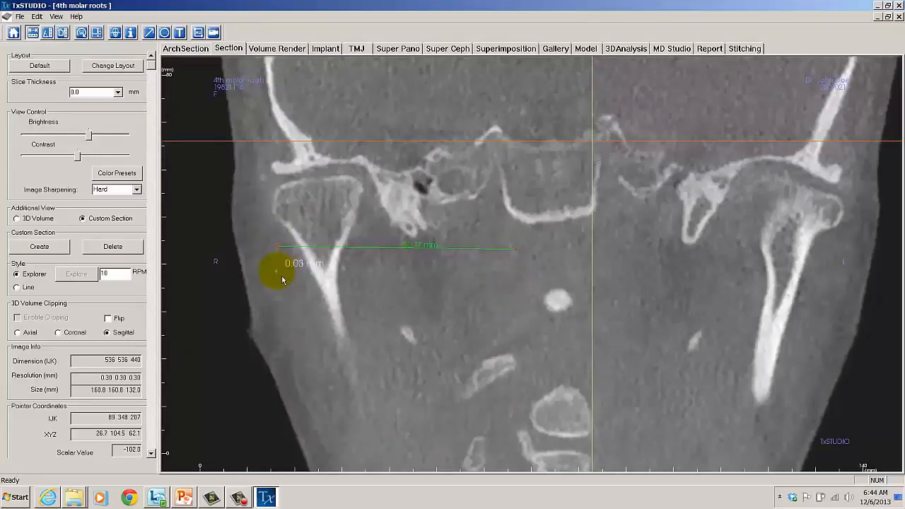
{"action": "left_click", "coordinate": [503, 278]}
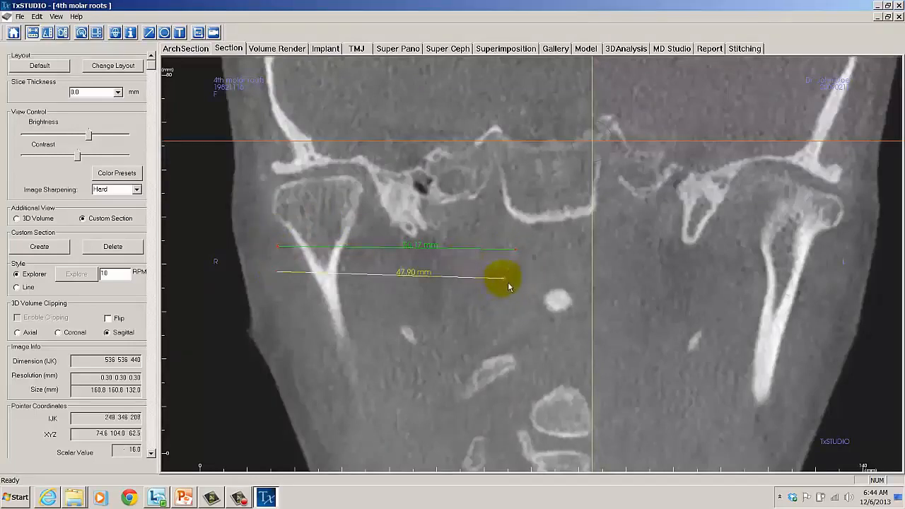
{"action": "left_click", "coordinate": [290, 309]}
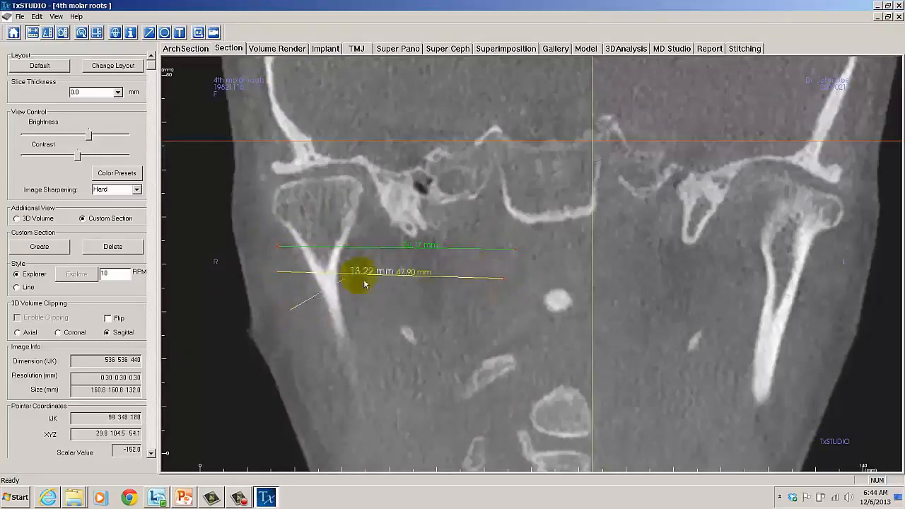
{"action": "left_click", "coordinate": [505, 309]}
{"action": "left_click", "coordinate": [293, 343]}
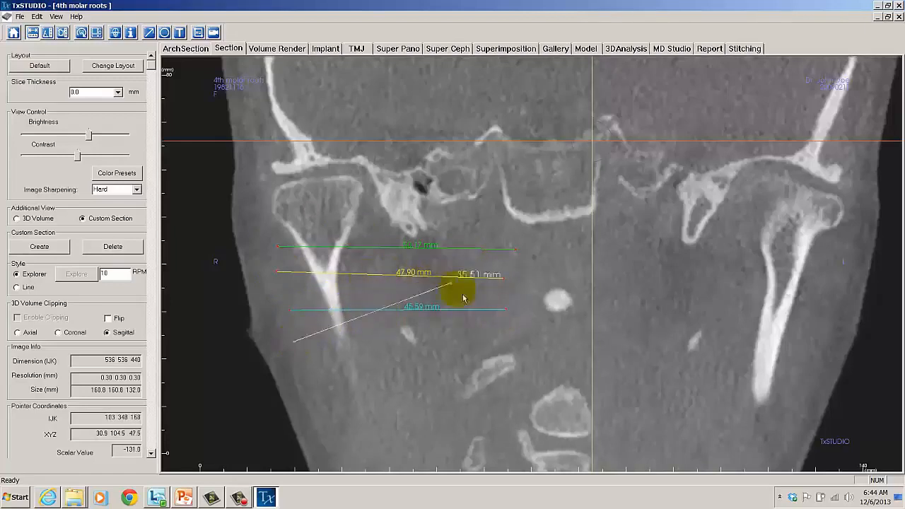
{"action": "left_click", "coordinate": [510, 345]}
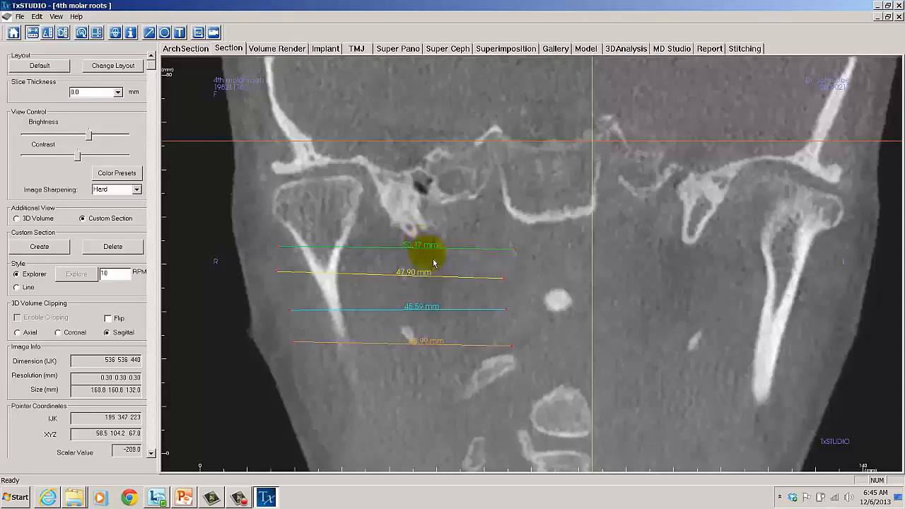
Step: Move the captions of the upper three measurements past their midline ends and the lowest one's caption just below its line
{"action": "left_click_drag", "start_coordinate": [425, 251], "coordinate": [549, 257]}
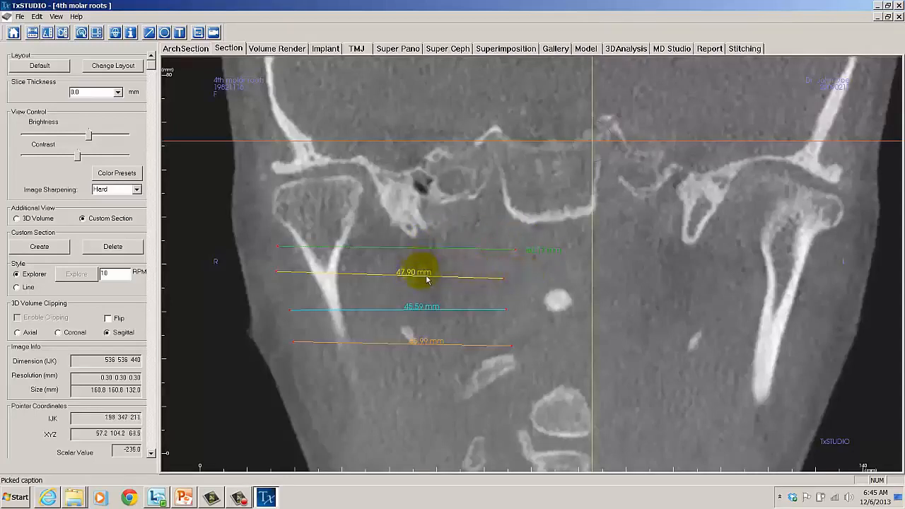
{"action": "left_click_drag", "start_coordinate": [428, 278], "coordinate": [545, 278]}
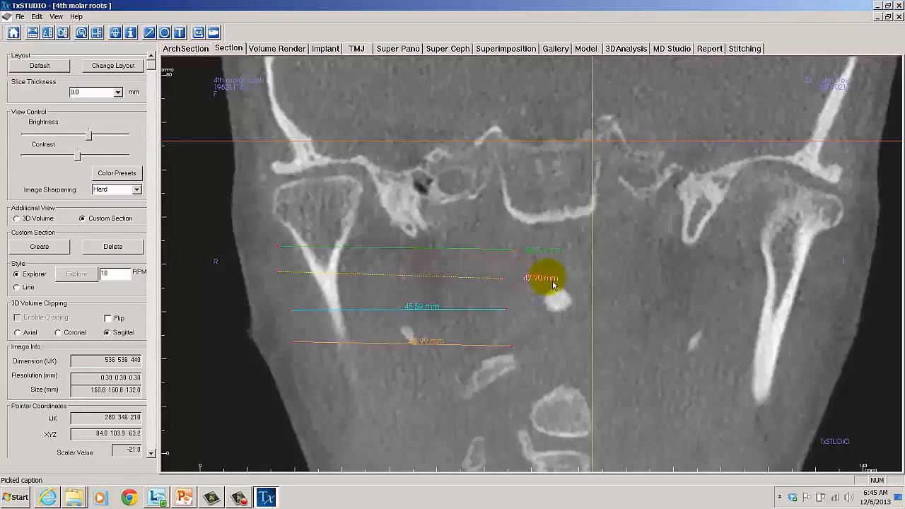
{"action": "left_click_drag", "start_coordinate": [432, 309], "coordinate": [551, 318]}
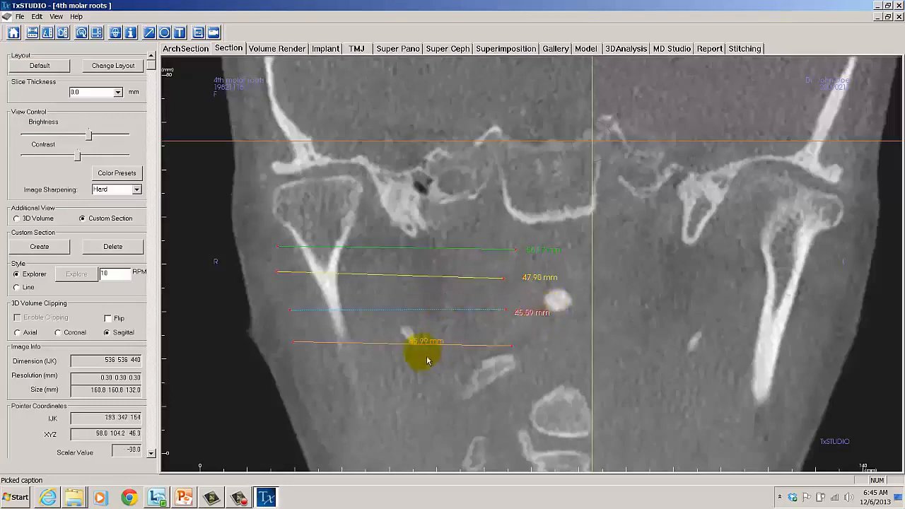
{"action": "left_click_drag", "start_coordinate": [431, 346], "coordinate": [442, 360]}
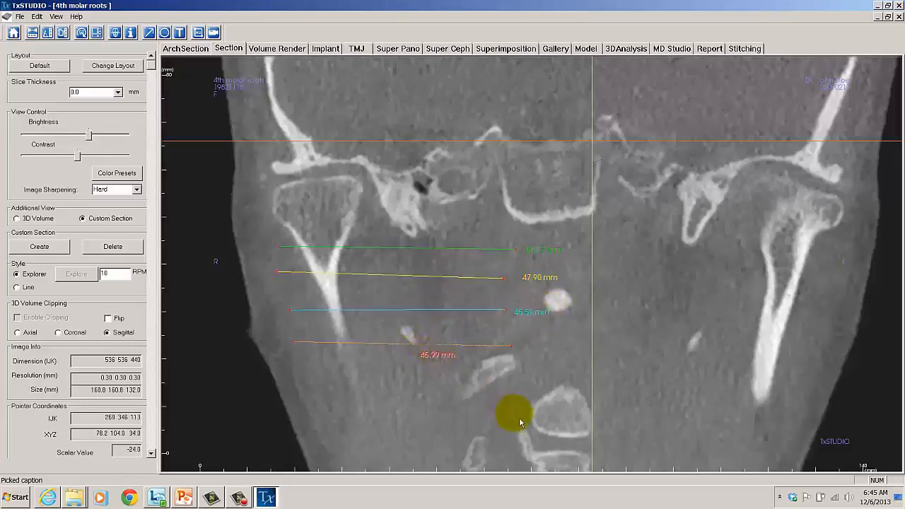
Step: Delete all four distance measurements from the coronal view
{"action": "left_click", "coordinate": [554, 256]}
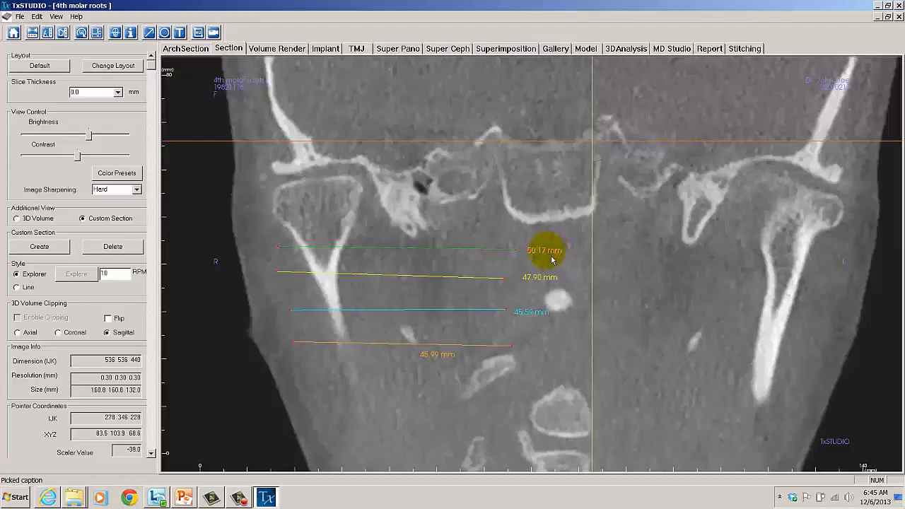
{"action": "key", "text": "Delete"}
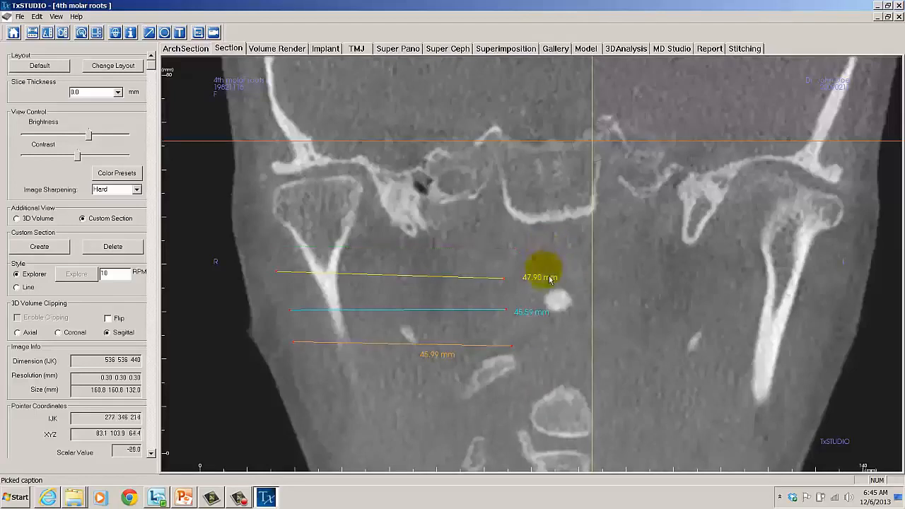
{"action": "left_click", "coordinate": [541, 277]}
{"action": "key", "text": "Delete"}
{"action": "key", "text": "Delete"}
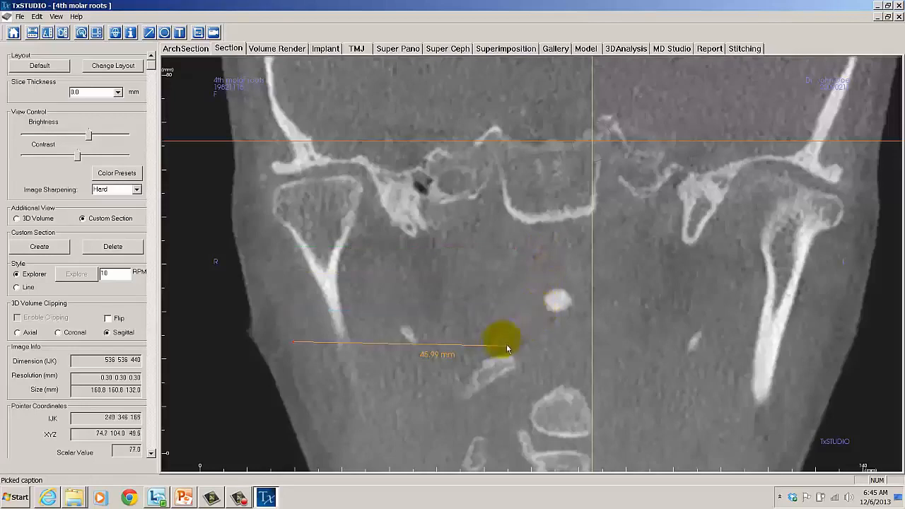
{"action": "left_click", "coordinate": [486, 346]}
{"action": "key", "text": "Delete"}
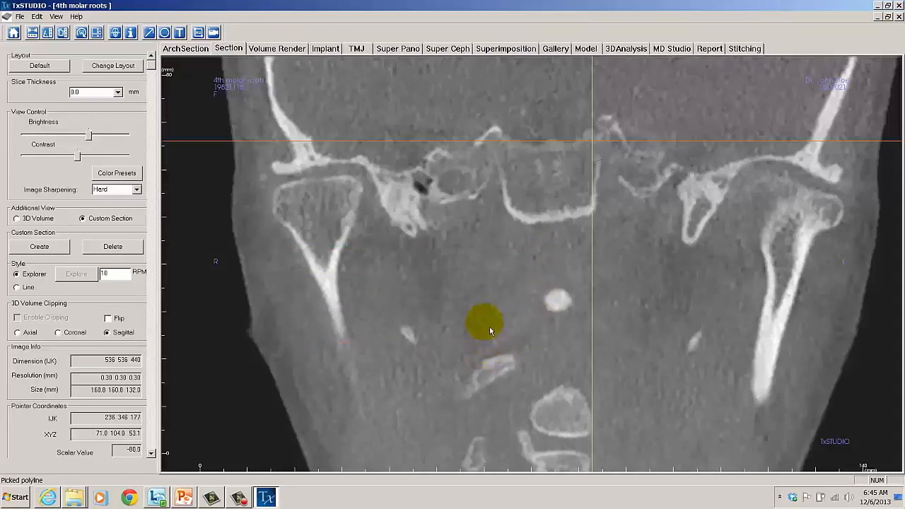
Step: Restore the four-view display and reset all views to their default zoom and position
{"action": "double_click", "coordinate": [424, 272]}
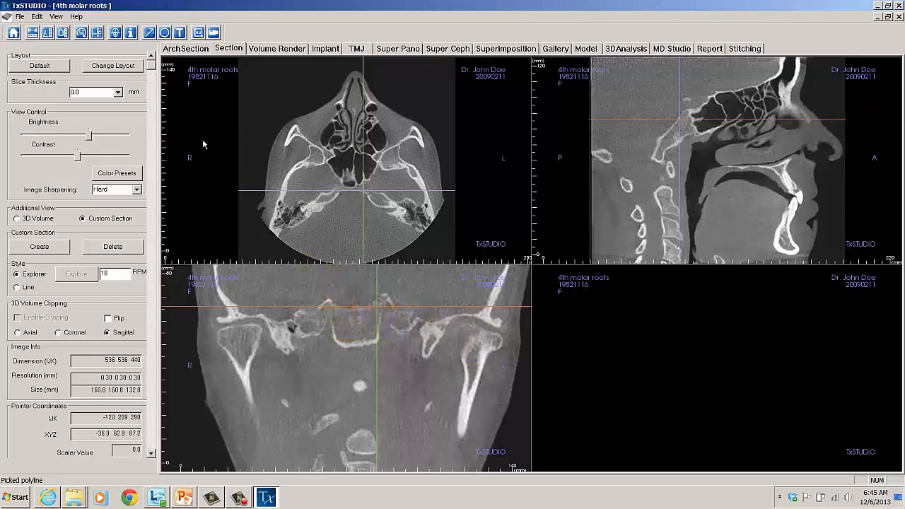
{"action": "left_click", "coordinate": [13, 32]}
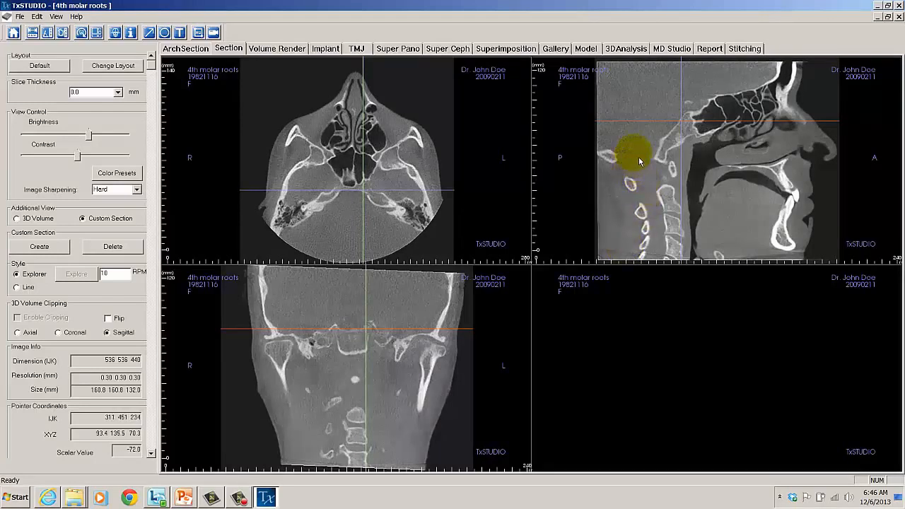
Step: Open the preferences and examine the measurement font size and measurement text color options, keeping the existing settings
{"action": "left_click", "coordinate": [20, 17]}
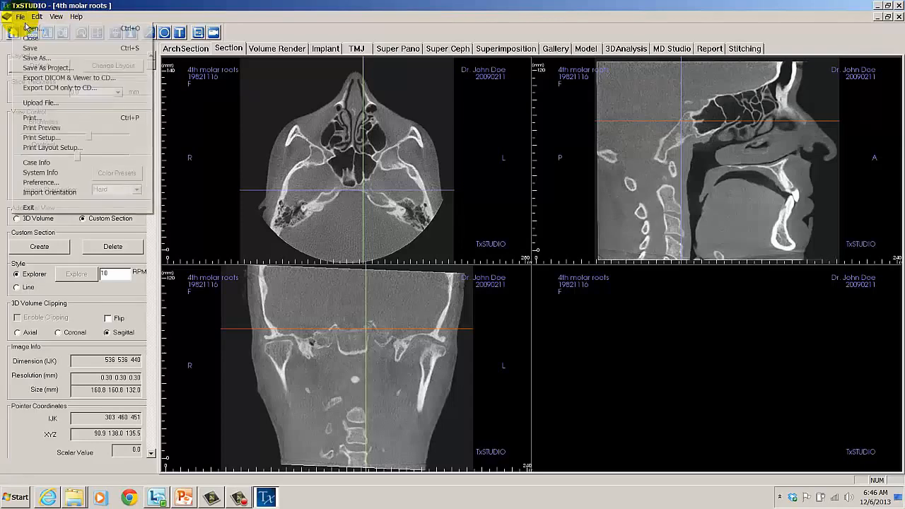
{"action": "left_click", "coordinate": [44, 183]}
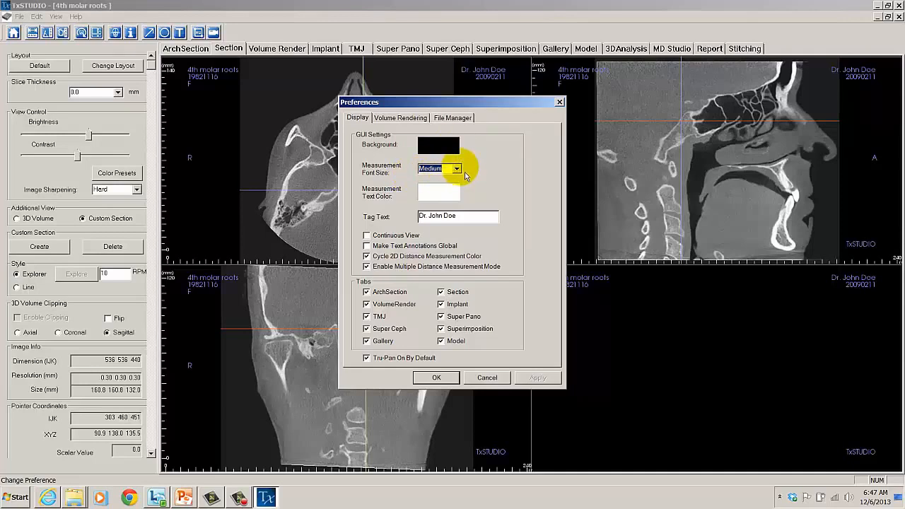
{"action": "left_click", "coordinate": [457, 169]}
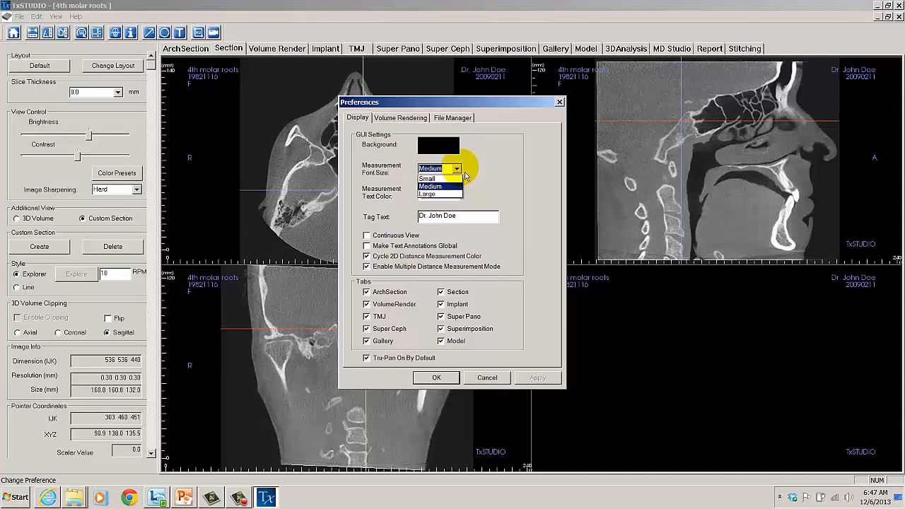
{"action": "left_click", "coordinate": [465, 173]}
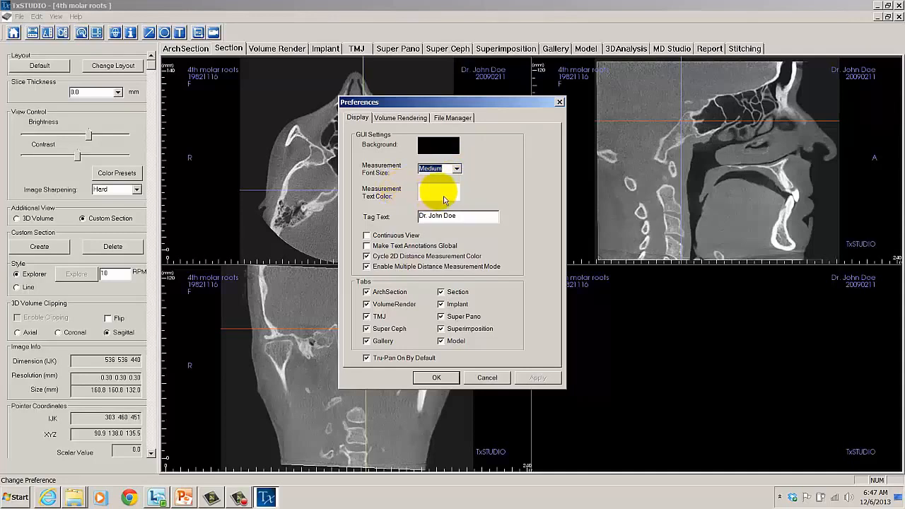
{"action": "left_click", "coordinate": [442, 193]}
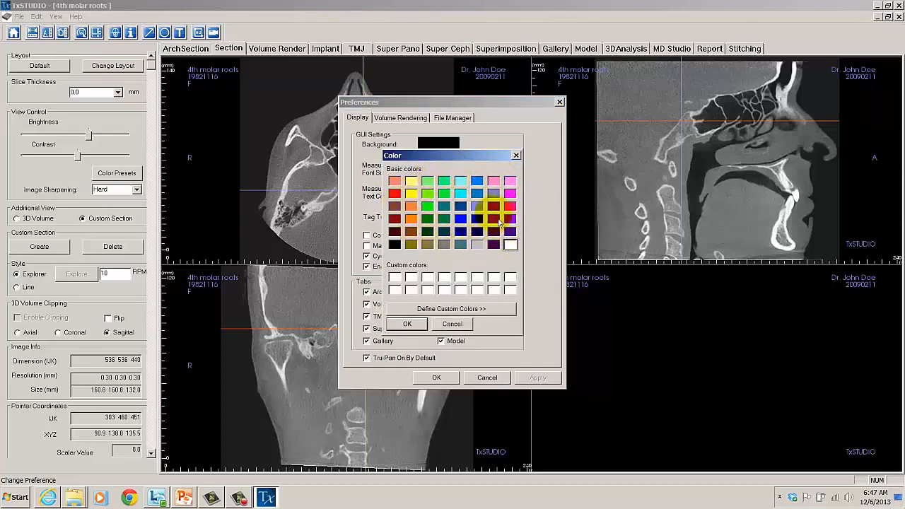
{"action": "left_click", "coordinate": [516, 155]}
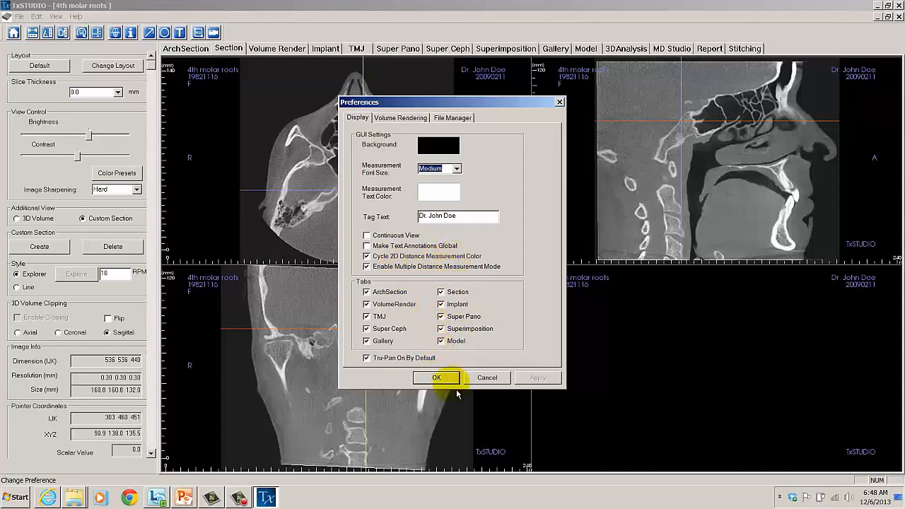
{"action": "left_click", "coordinate": [437, 378]}
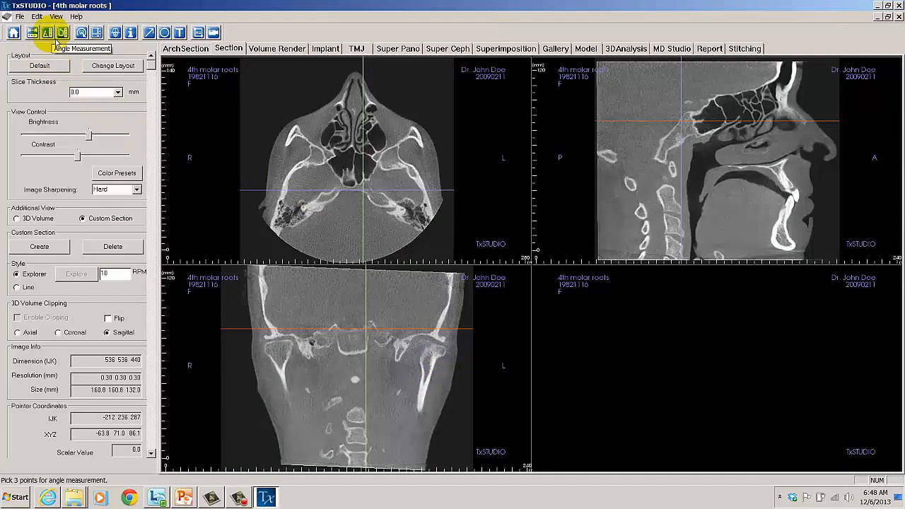
Step: Draw an angle measurement of about 39° at the patient's right mandibular ramus in the coronal view and delete it
{"action": "left_click", "coordinate": [46, 32]}
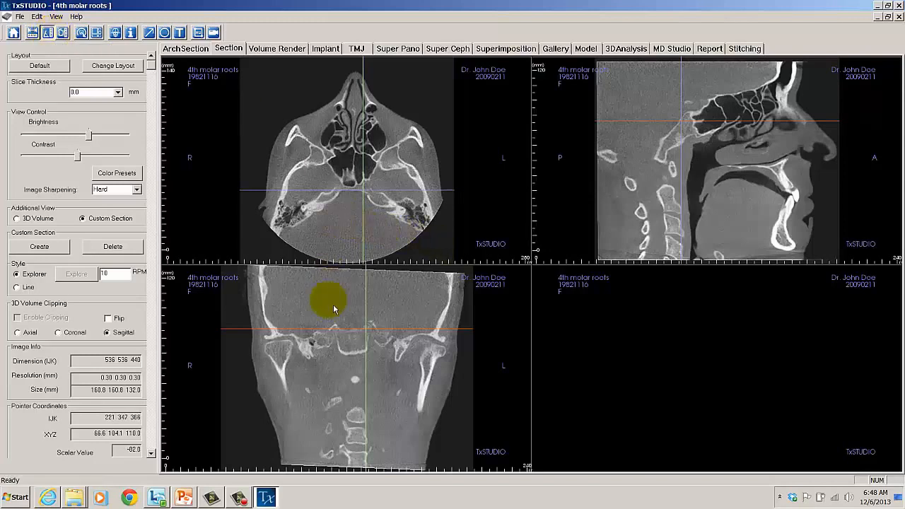
{"action": "left_click", "coordinate": [266, 345]}
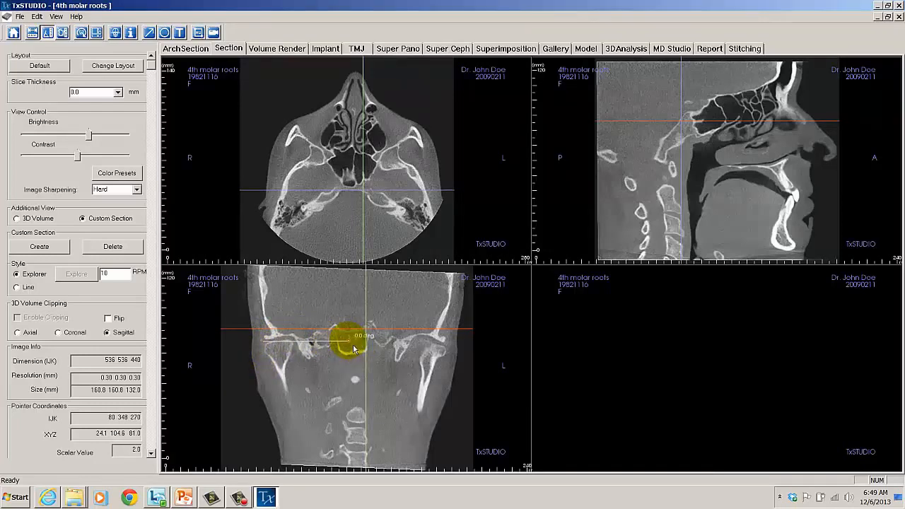
{"action": "left_click", "coordinate": [287, 394]}
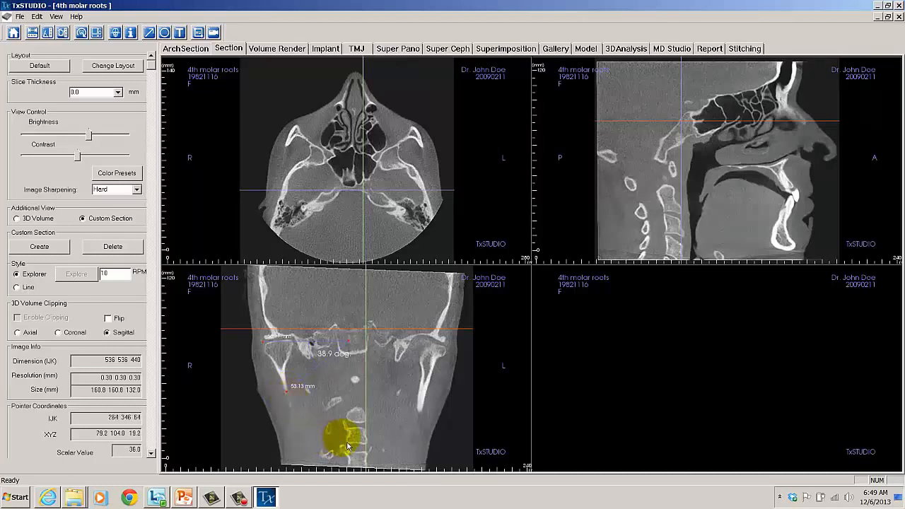
{"action": "left_click", "coordinate": [346, 358]}
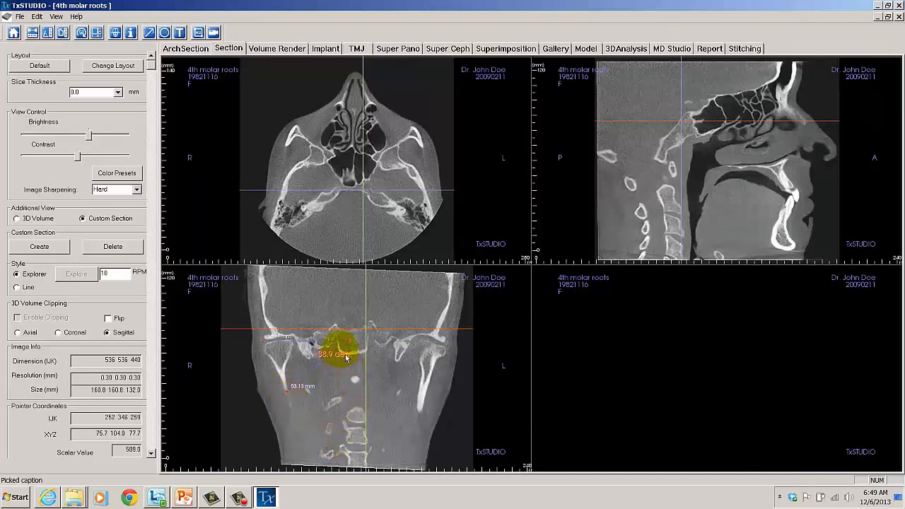
{"action": "key", "text": "Delete"}
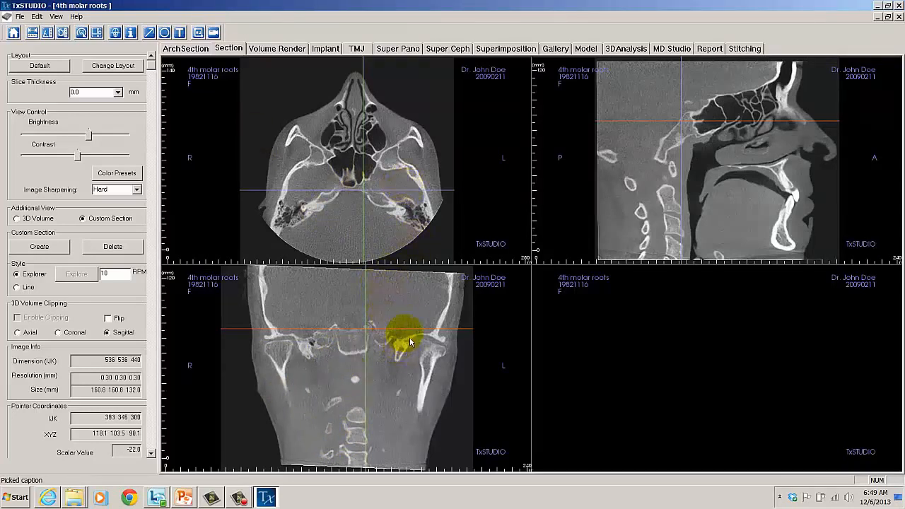
Step: Enlarge the axial view at dental arch level and outline the airway behind the tongue with an area measurement of about 355 mm²
{"action": "left_click_drag", "start_coordinate": [406, 330], "coordinate": [412, 403]}
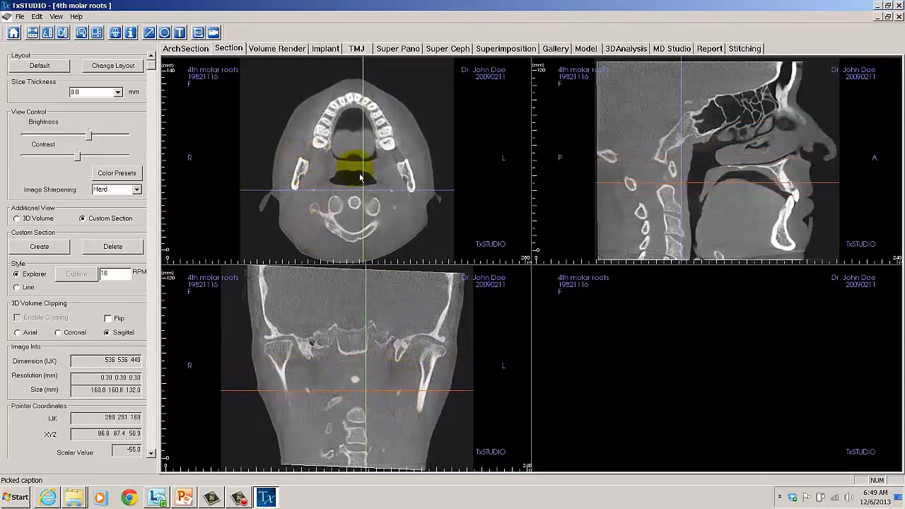
{"action": "double_click", "coordinate": [328, 172]}
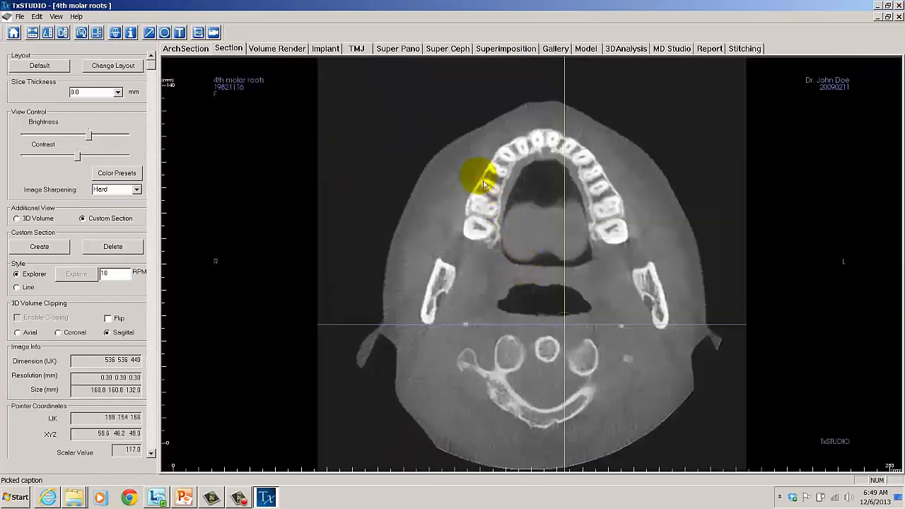
{"action": "left_click", "coordinate": [64, 34]}
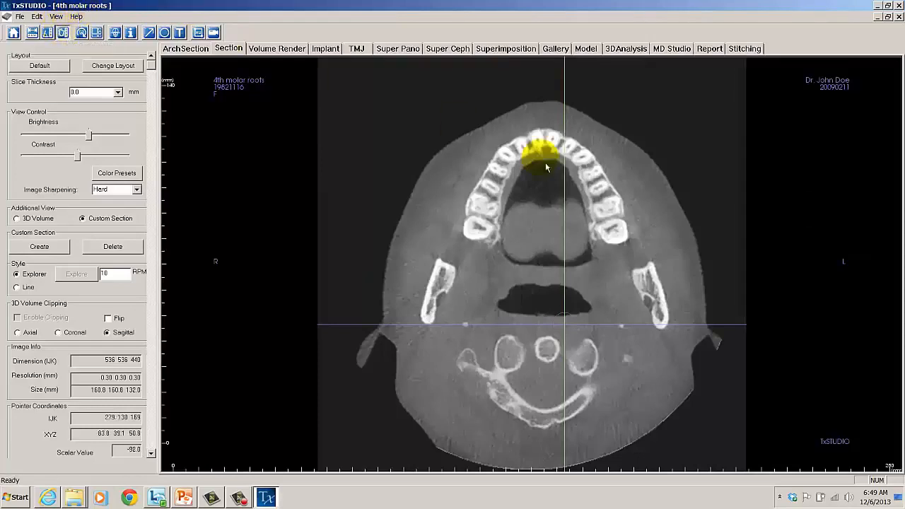
{"action": "left_click", "coordinate": [503, 304]}
{"action": "left_click", "coordinate": [507, 299]}
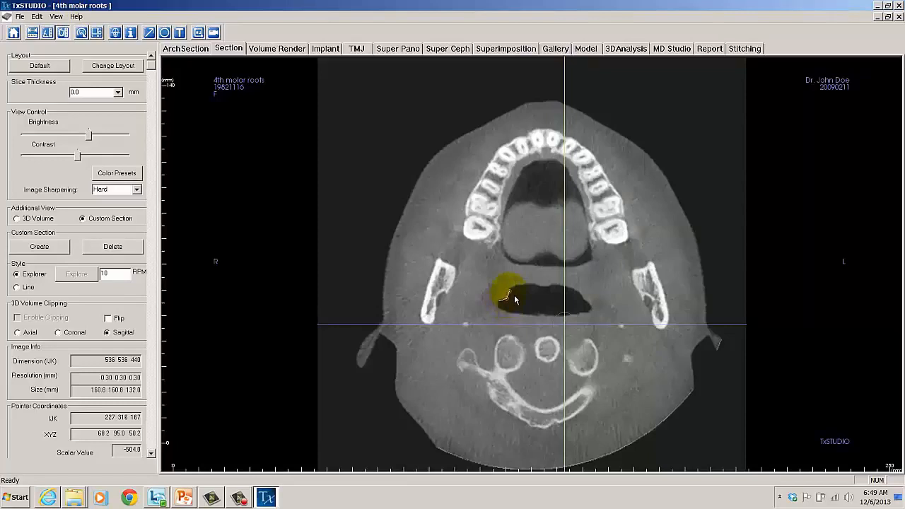
{"action": "mouse_move", "coordinate": [517, 298]}
{"action": "left_mouse_down"}
{"action": "mouse_move", "coordinate": [564, 291]}
{"action": "mouse_move", "coordinate": [591, 301]}
{"action": "mouse_move", "coordinate": [597, 318]}
{"action": "mouse_move", "coordinate": [573, 326]}
{"action": "mouse_move", "coordinate": [506, 319]}
{"action": "left_mouse_up"}
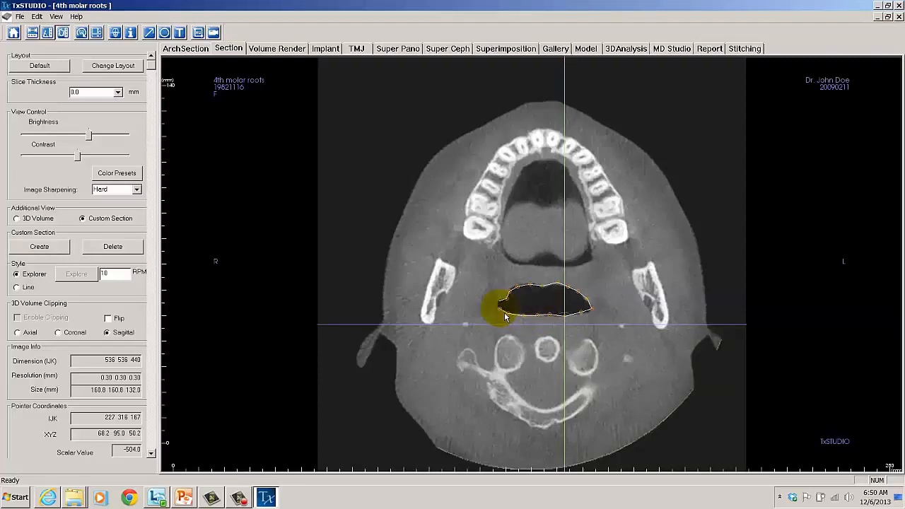
{"action": "left_click_drag", "start_coordinate": [505, 317], "coordinate": [503, 316]}
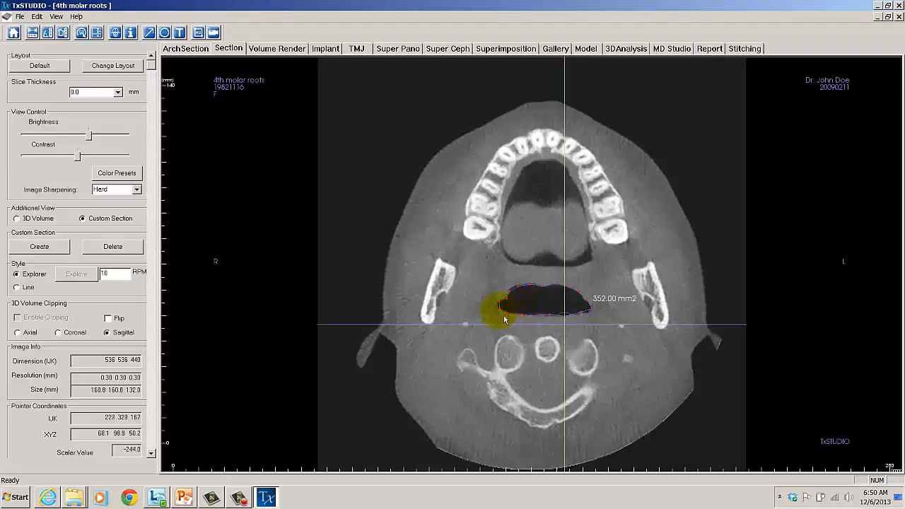
{"action": "left_click_drag", "start_coordinate": [506, 317], "coordinate": [526, 291]}
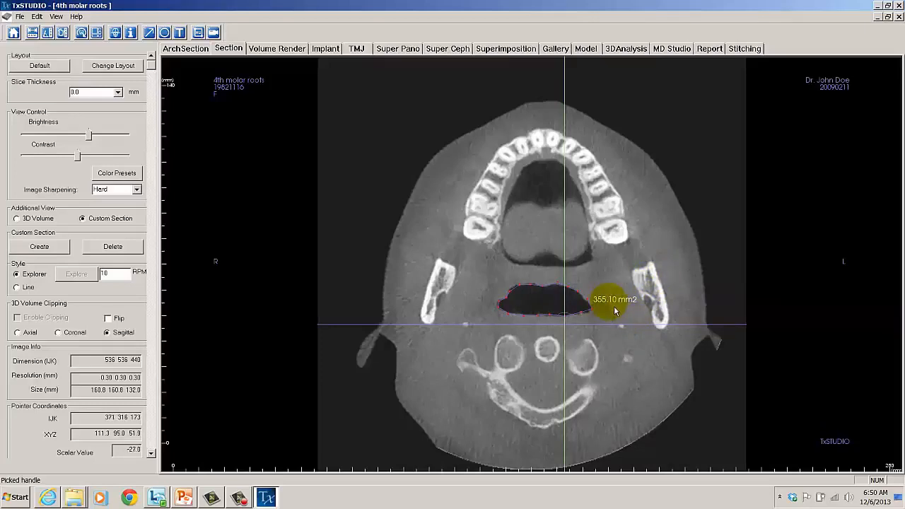
Step: Delete the airway area measurement and restore the four-view display
{"action": "key", "text": "Delete"}
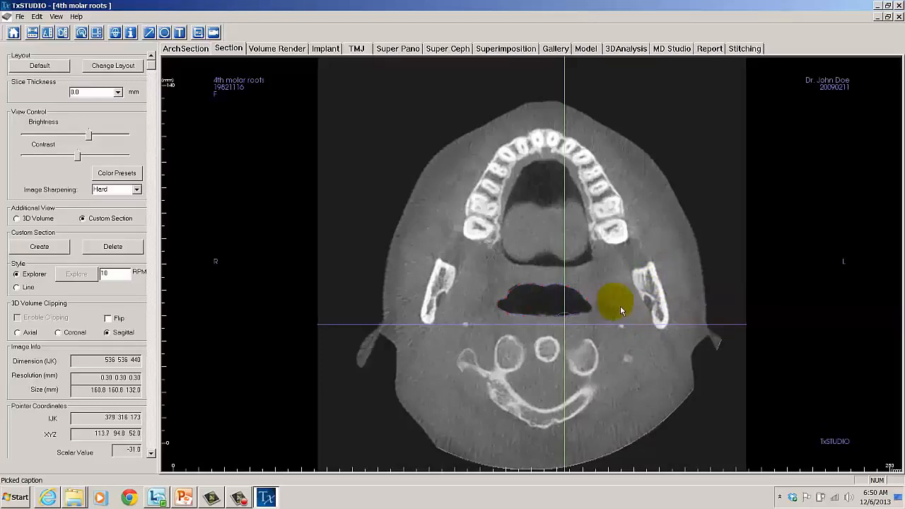
{"action": "double_click", "coordinate": [498, 265]}
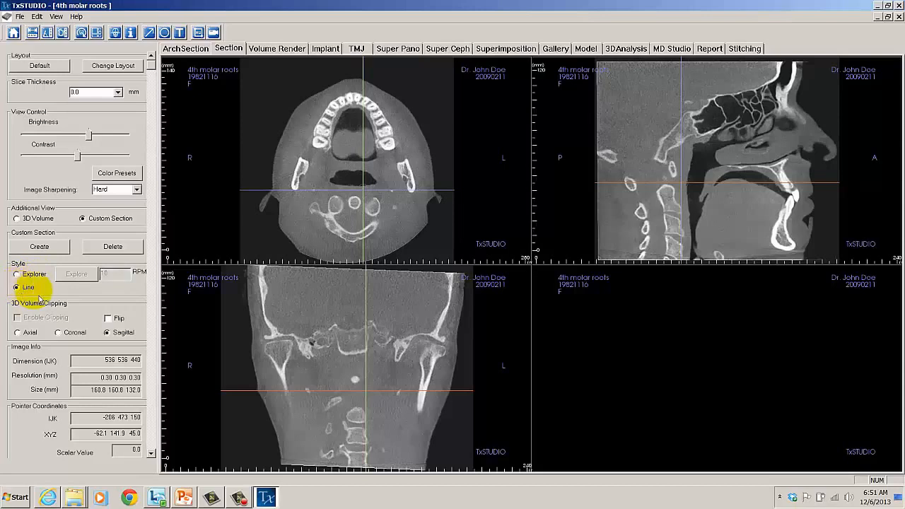
Step: Set the custom section style to Line and create a section on the axial view from the front teeth through the patient's left molars and ramus
{"action": "left_click", "coordinate": [17, 288]}
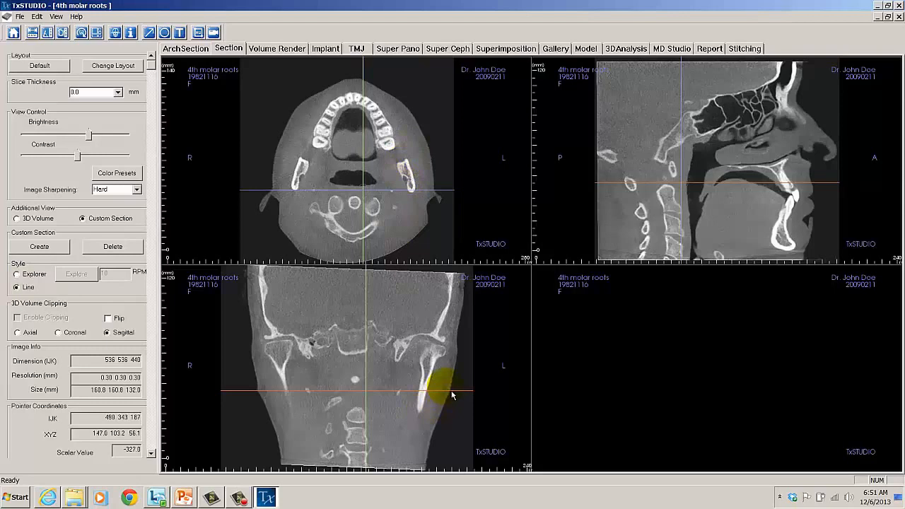
{"action": "left_click", "coordinate": [459, 411]}
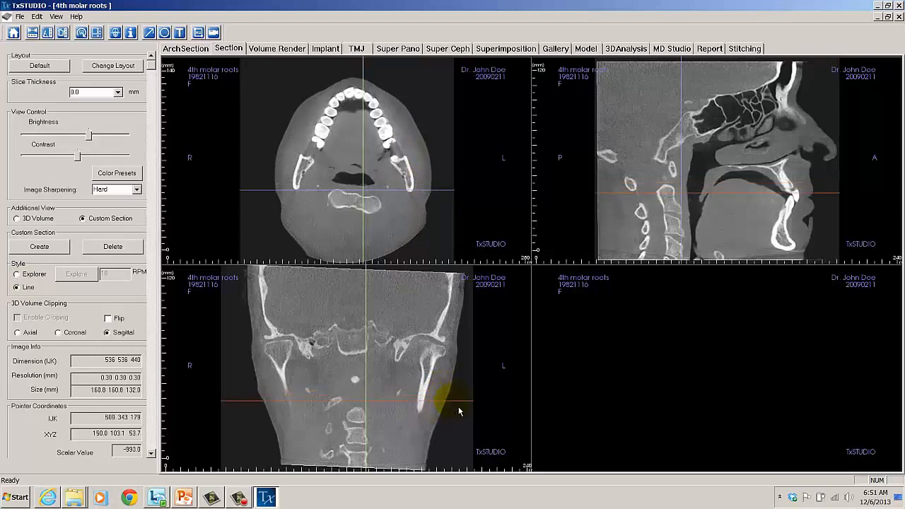
{"action": "left_click_drag", "start_coordinate": [459, 411], "coordinate": [461, 401]}
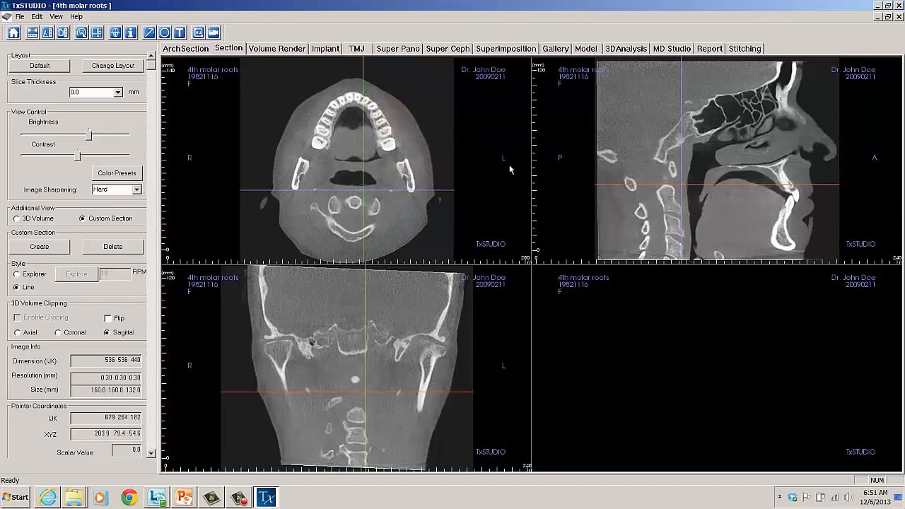
{"action": "left_click", "coordinate": [45, 253]}
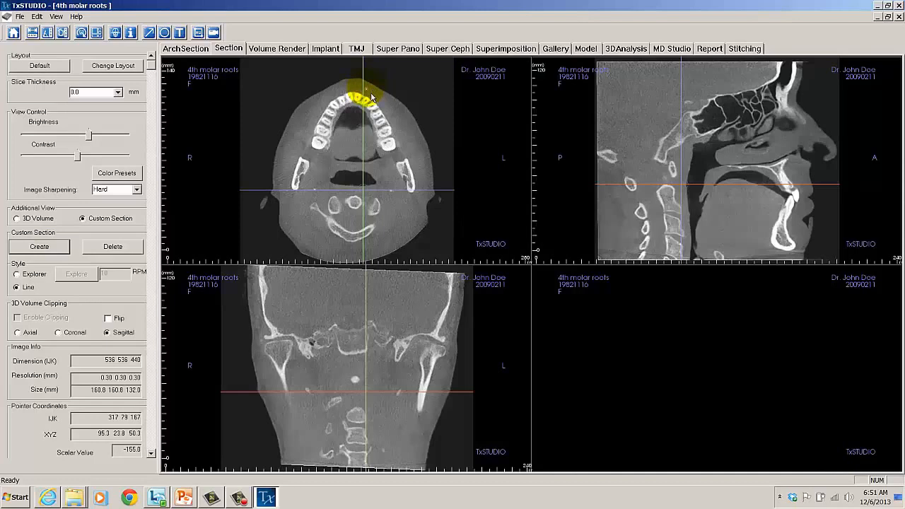
{"action": "left_click_drag", "start_coordinate": [366, 88], "coordinate": [421, 207]}
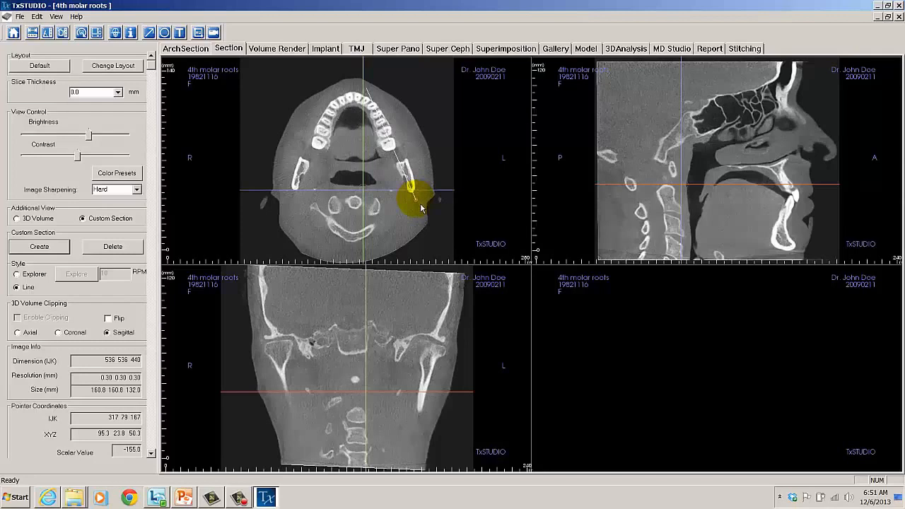
{"action": "left_click_drag", "start_coordinate": [421, 207], "coordinate": [421, 208]}
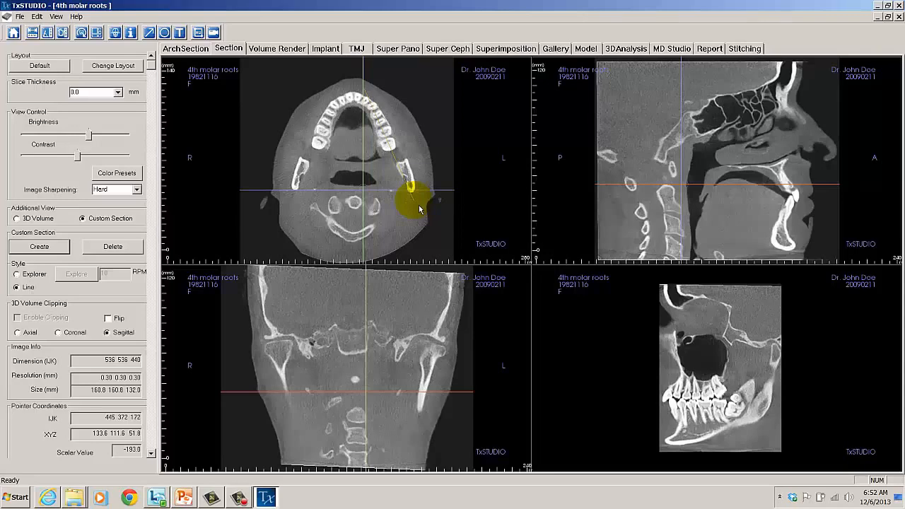
Step: Review the custom section in an enlarged view and delete it from the four-view display
{"action": "double_click", "coordinate": [733, 393]}
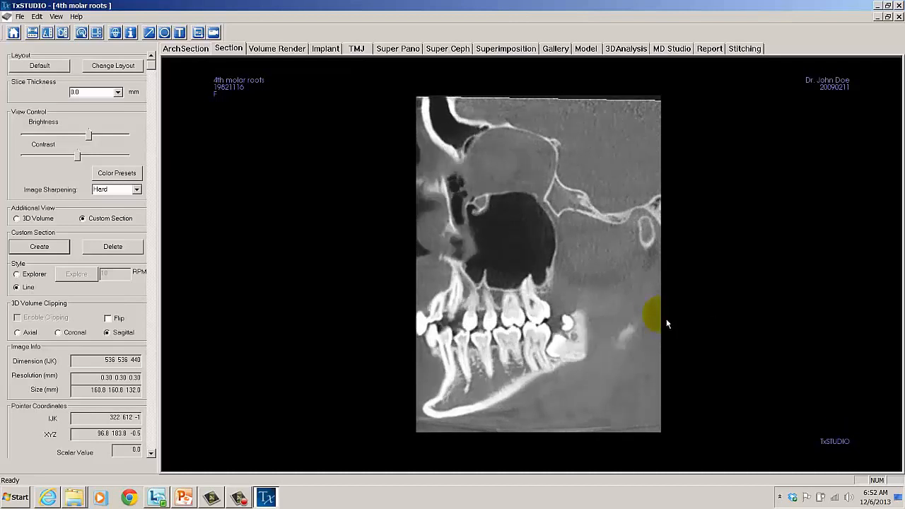
{"action": "double_click", "coordinate": [646, 316]}
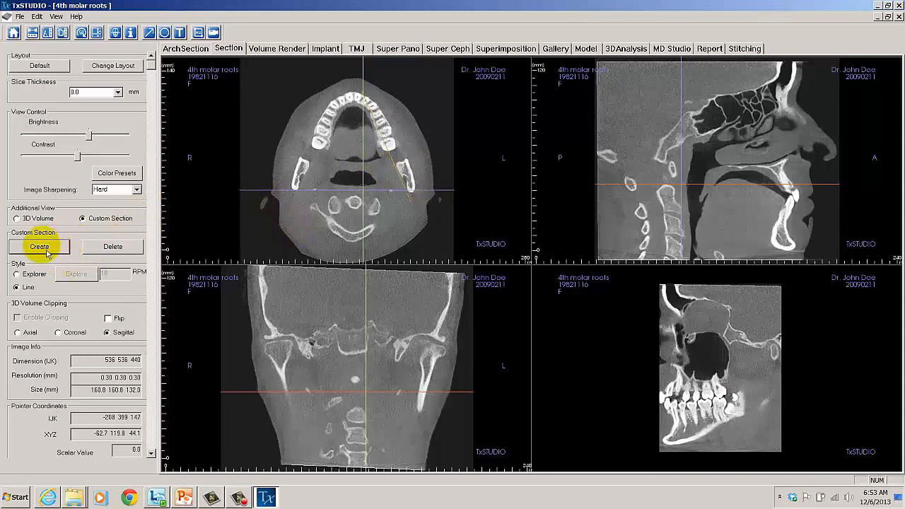
{"action": "left_click", "coordinate": [118, 255]}
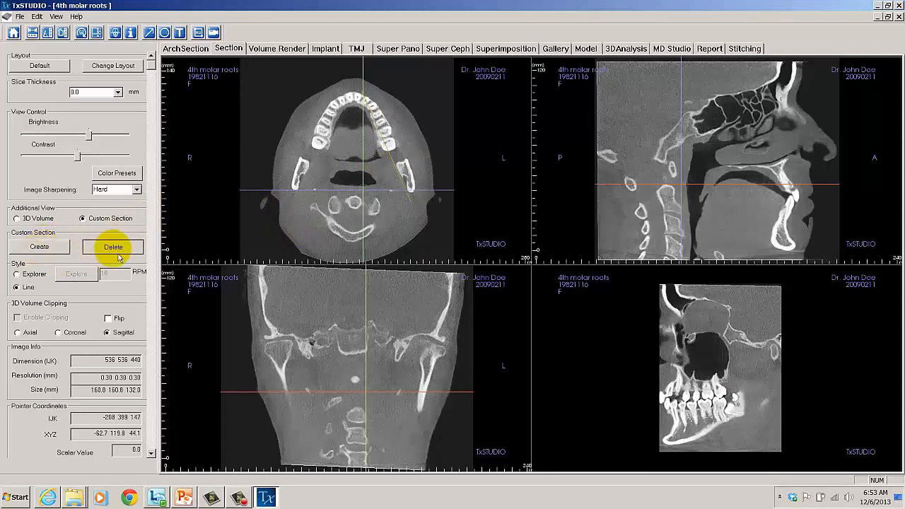
{"action": "left_click", "coordinate": [466, 273]}
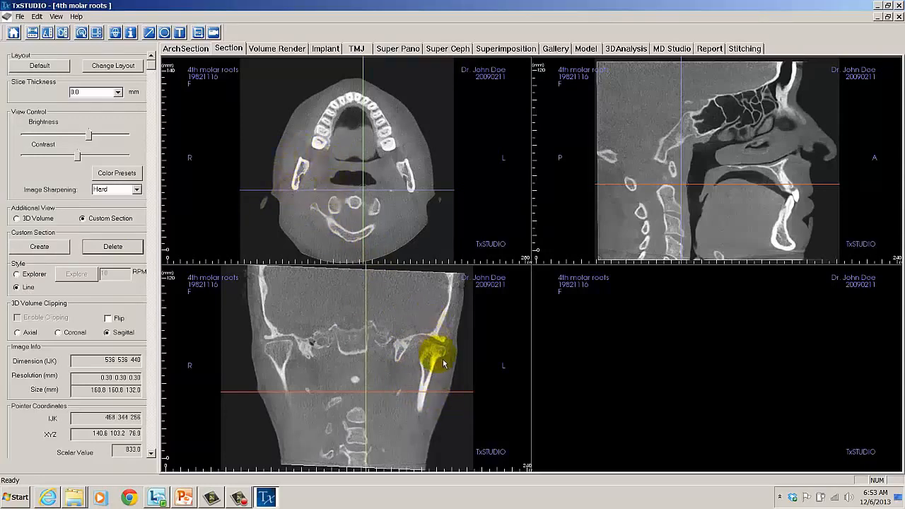
Step: Raise the axial slice to the level of the condyles and create a line custom section along the patient's right condyle
{"action": "left_click_drag", "start_coordinate": [447, 401], "coordinate": [455, 354]}
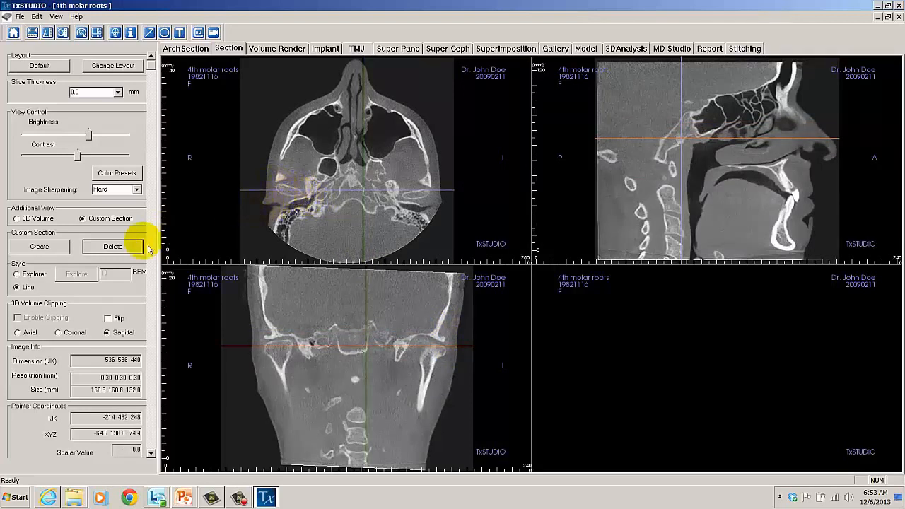
{"action": "left_click", "coordinate": [57, 254]}
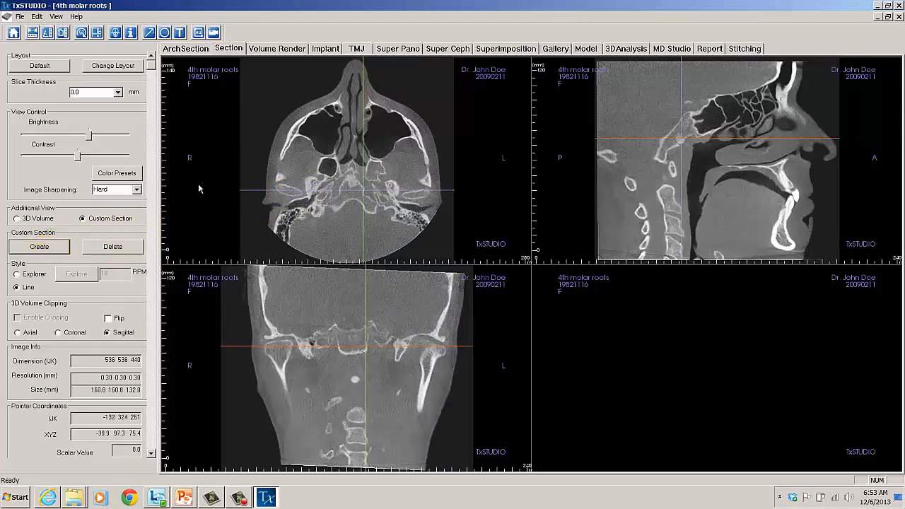
{"action": "left_click_drag", "start_coordinate": [267, 184], "coordinate": [320, 214]}
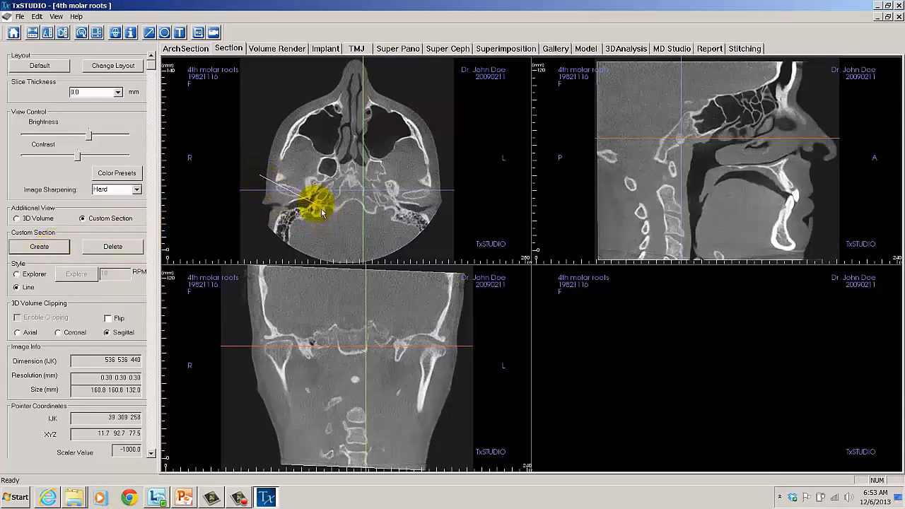
{"action": "left_click", "coordinate": [325, 211]}
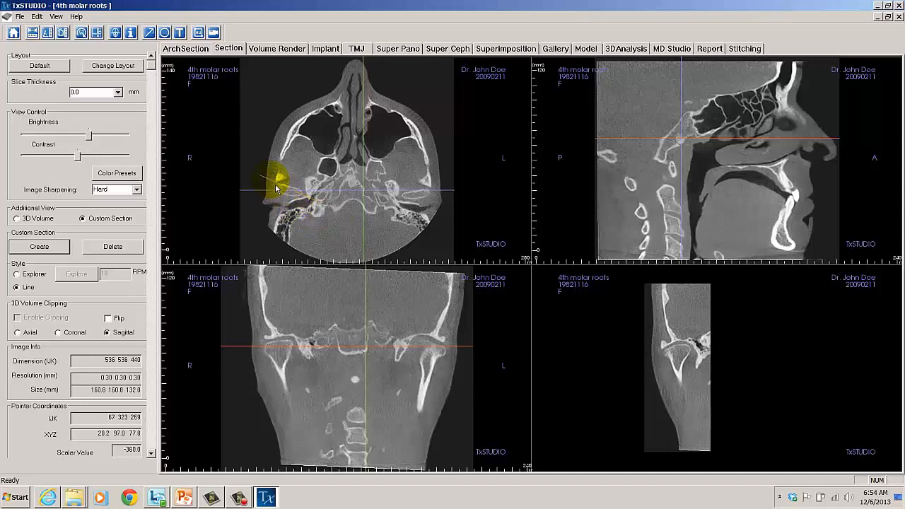
Step: Adjust the custom section line along the patient's right condyle on the axial view, and delete the custom section
{"action": "left_click_drag", "start_coordinate": [275, 185], "coordinate": [286, 196]}
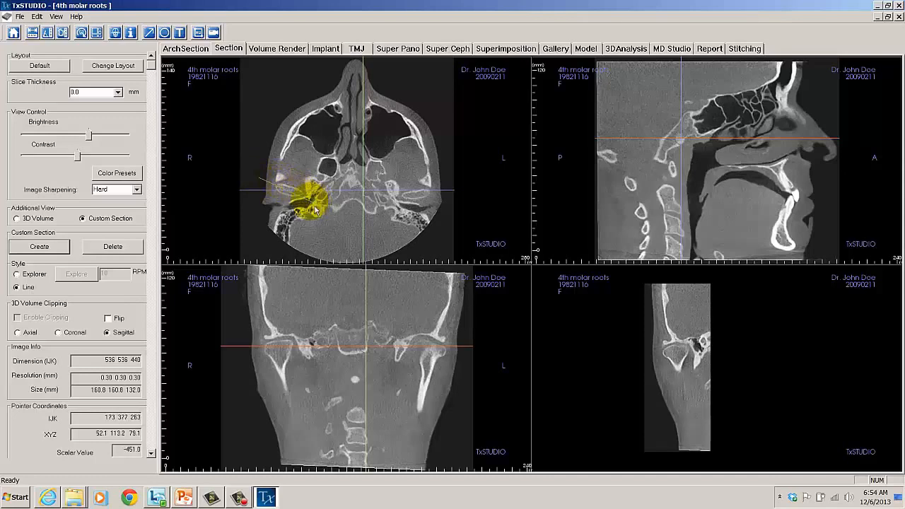
{"action": "left_click", "coordinate": [114, 247]}
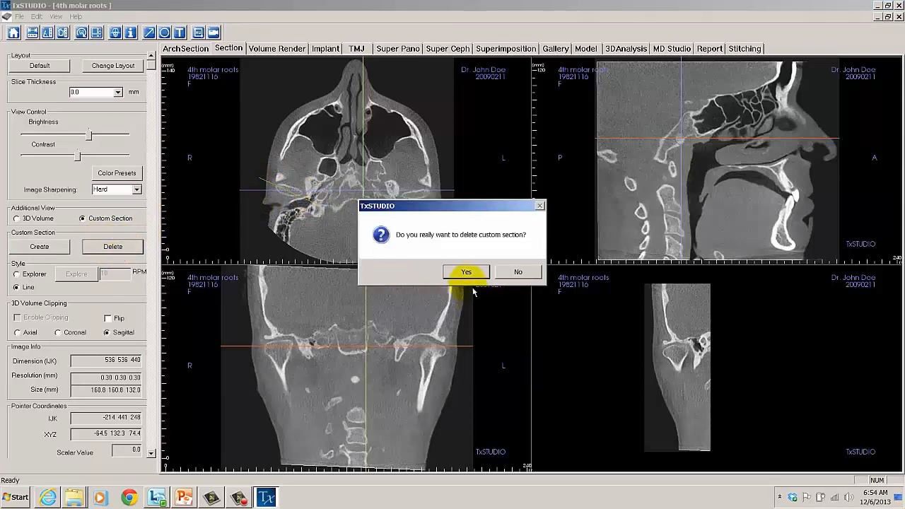
{"action": "left_click", "coordinate": [467, 272]}
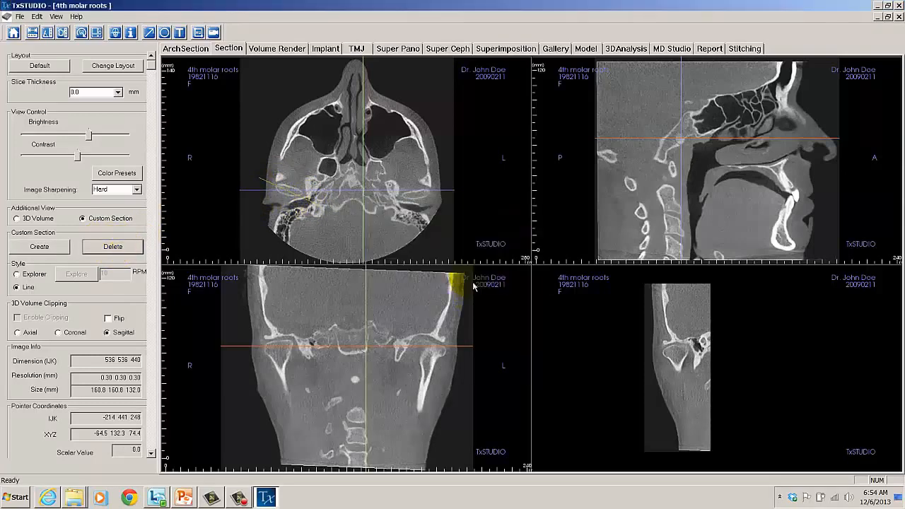
Step: Create a line custom section through the patient's right condyle from medial to lateral, and replace it with one drawn front to back
{"action": "left_click", "coordinate": [39, 246]}
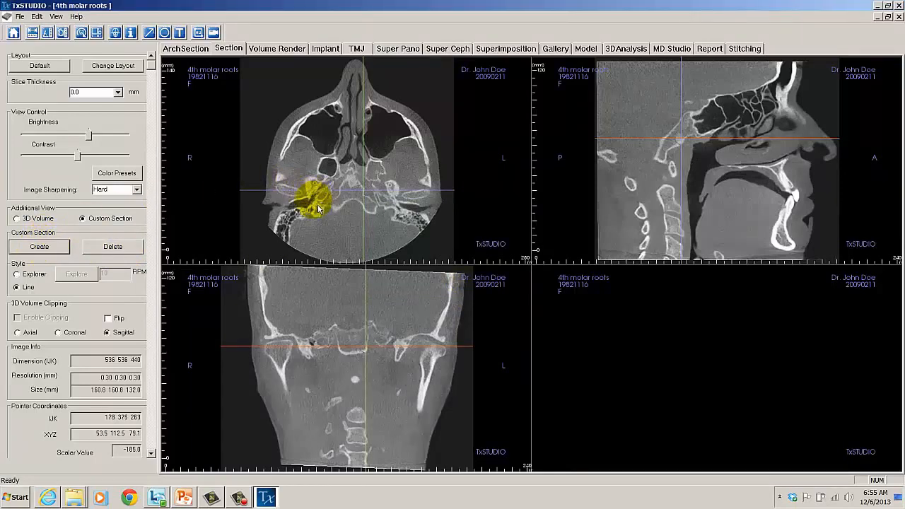
{"action": "left_click_drag", "start_coordinate": [316, 207], "coordinate": [267, 189]}
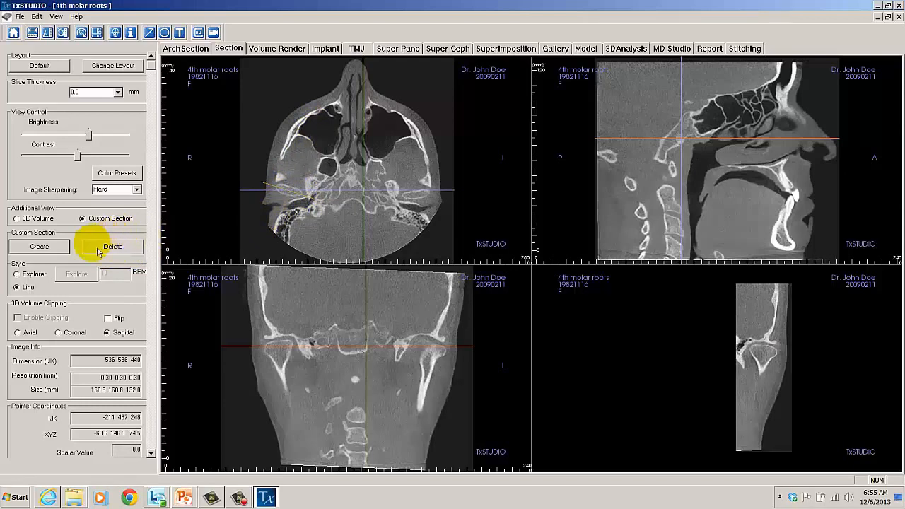
{"action": "left_click", "coordinate": [51, 253]}
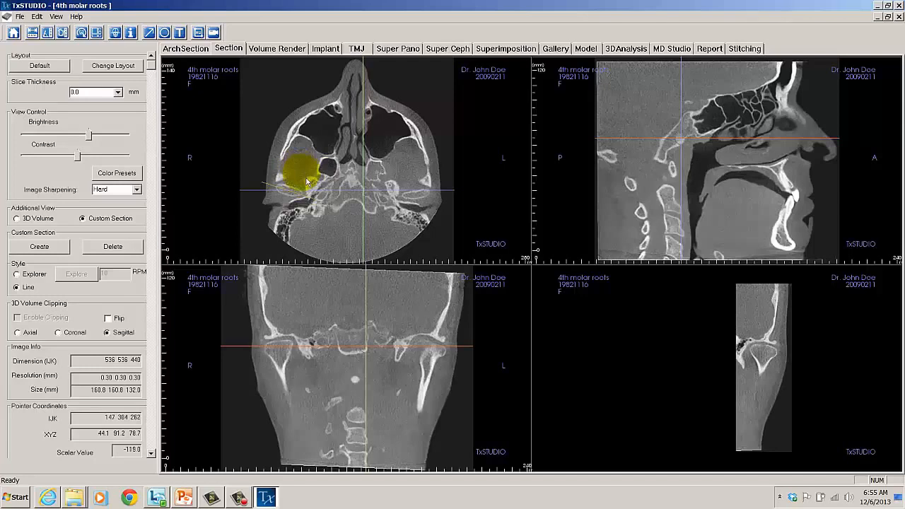
{"action": "left_click_drag", "start_coordinate": [307, 182], "coordinate": [297, 221]}
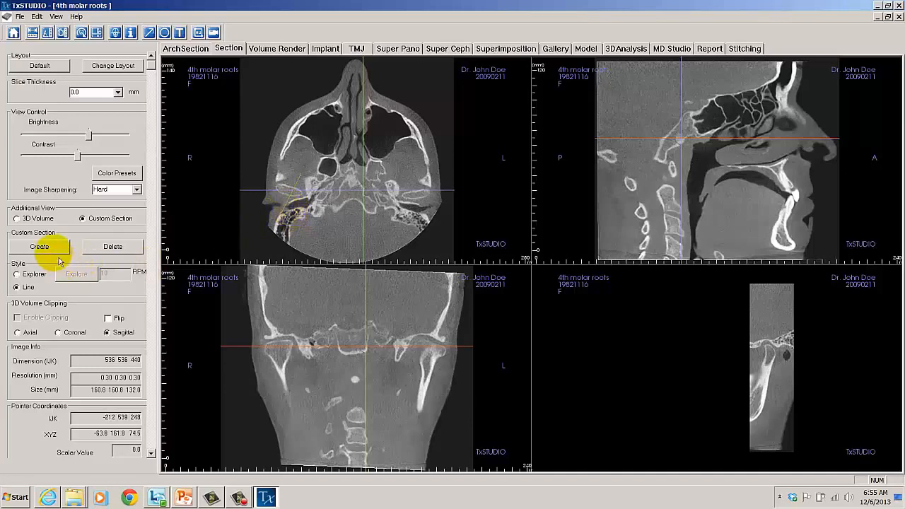
Step: Create a line custom section through the patient's right condyle from back to front on the axial view, and delete it
{"action": "left_click", "coordinate": [40, 247]}
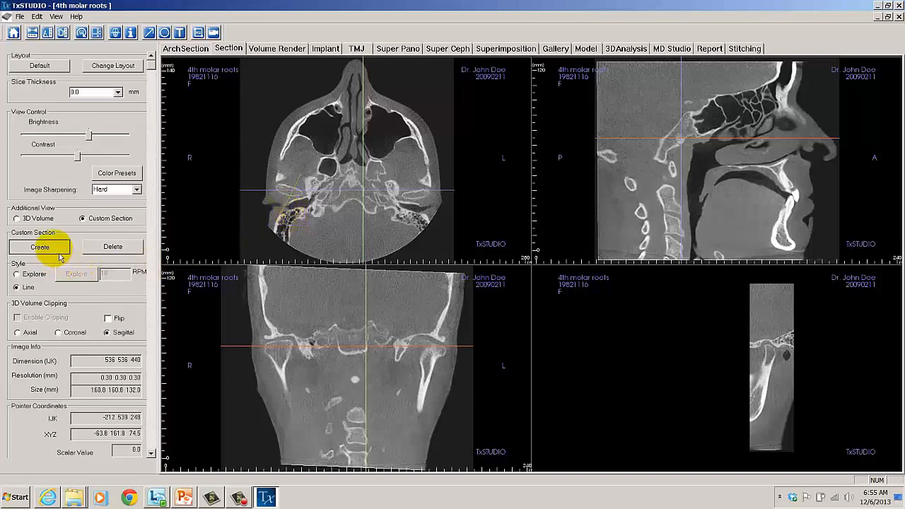
{"action": "left_click_drag", "start_coordinate": [286, 214], "coordinate": [310, 179]}
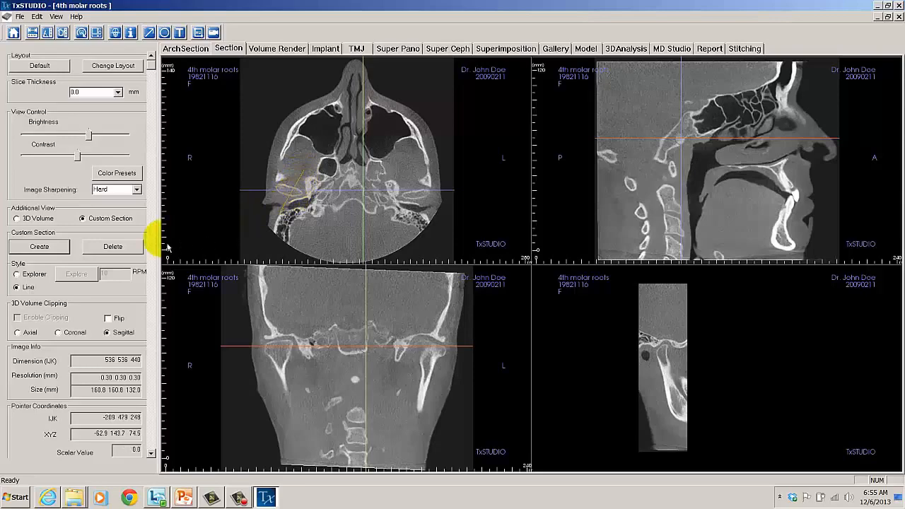
{"action": "left_click", "coordinate": [125, 253]}
{"action": "left_click", "coordinate": [466, 272]}
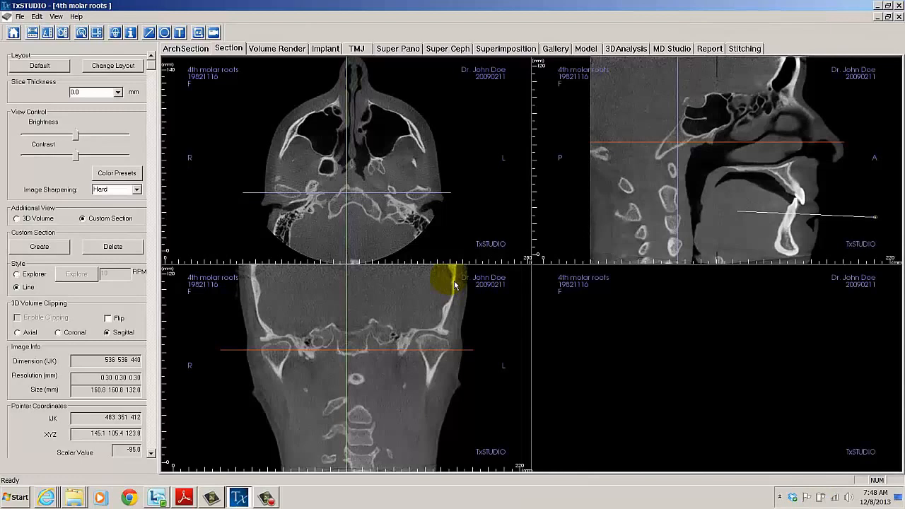
Step: Create an Explorer custom section across the patient's right condyle on the axial view, and run and stop its automatic rotation at 10 RPM
{"action": "left_click_drag", "start_coordinate": [405, 193], "coordinate": [408, 210]}
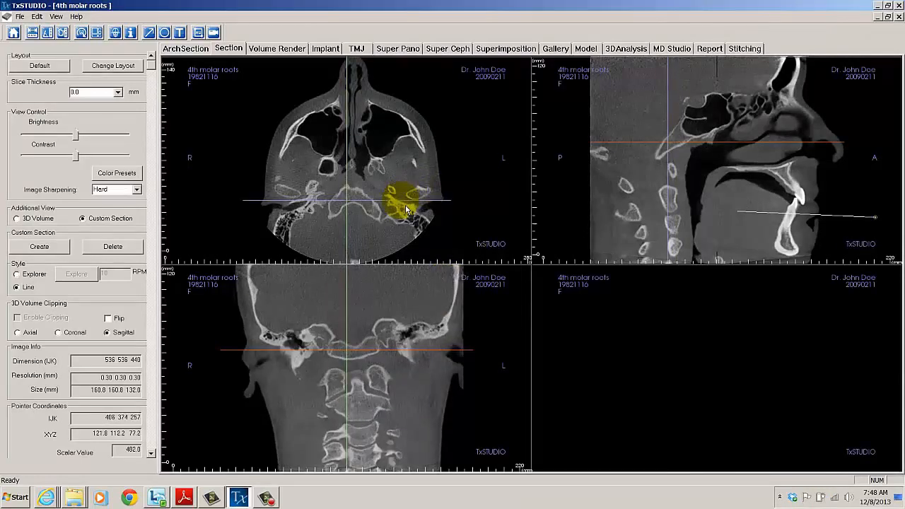
{"action": "left_click", "coordinate": [17, 274]}
{"action": "left_click", "coordinate": [39, 246]}
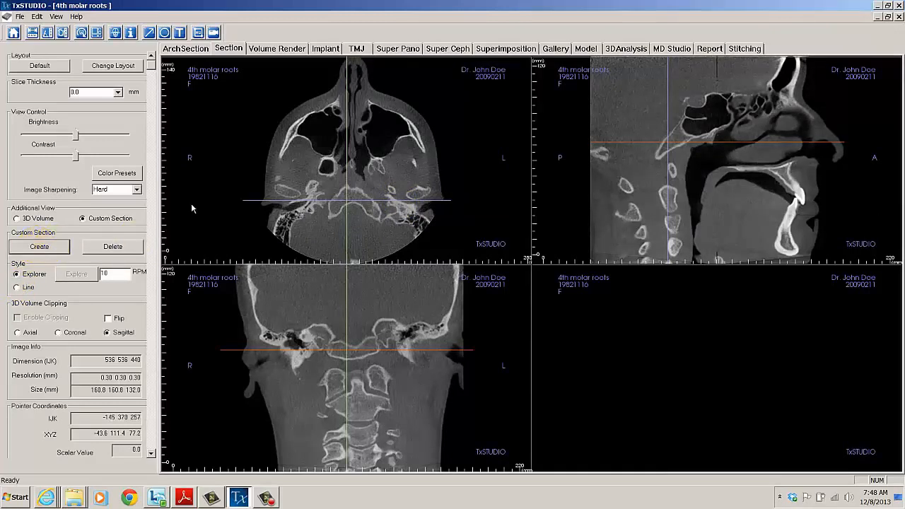
{"action": "left_click", "coordinate": [268, 181]}
{"action": "left_click", "coordinate": [327, 209]}
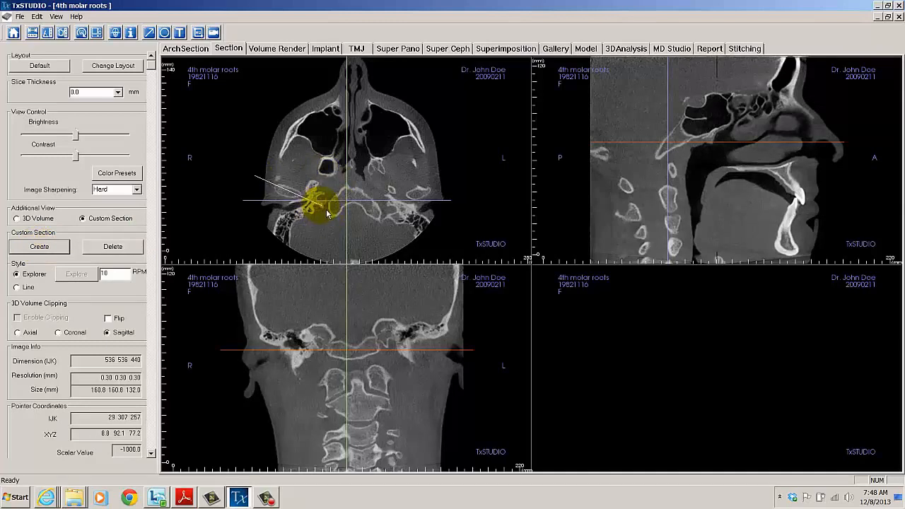
{"action": "left_click", "coordinate": [327, 212]}
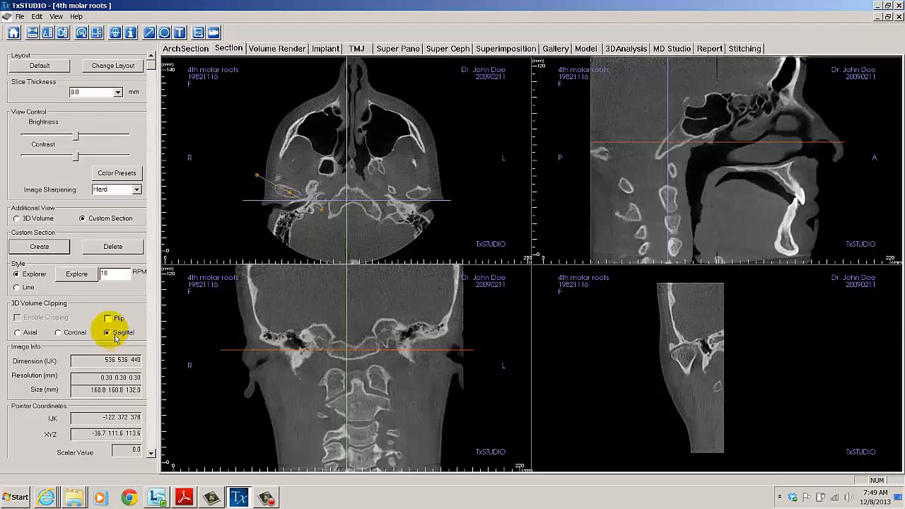
{"action": "left_click", "coordinate": [77, 274]}
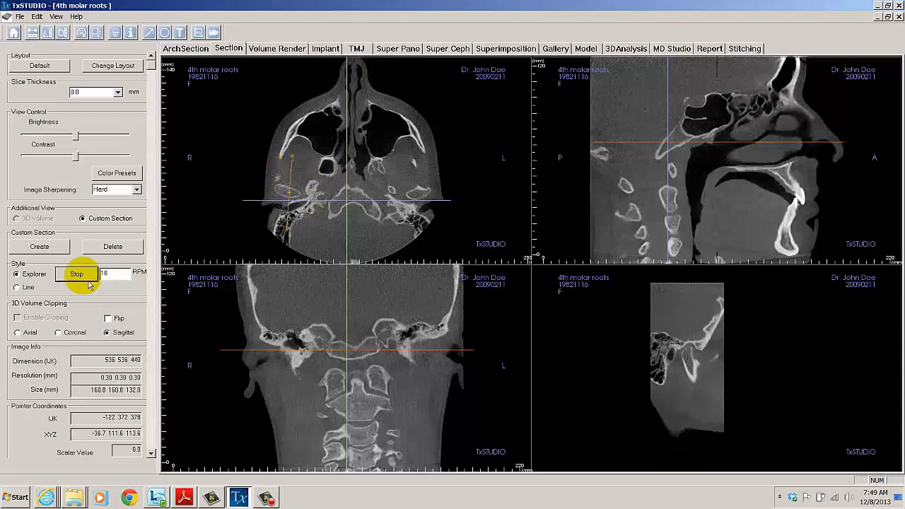
{"action": "left_click", "coordinate": [88, 278]}
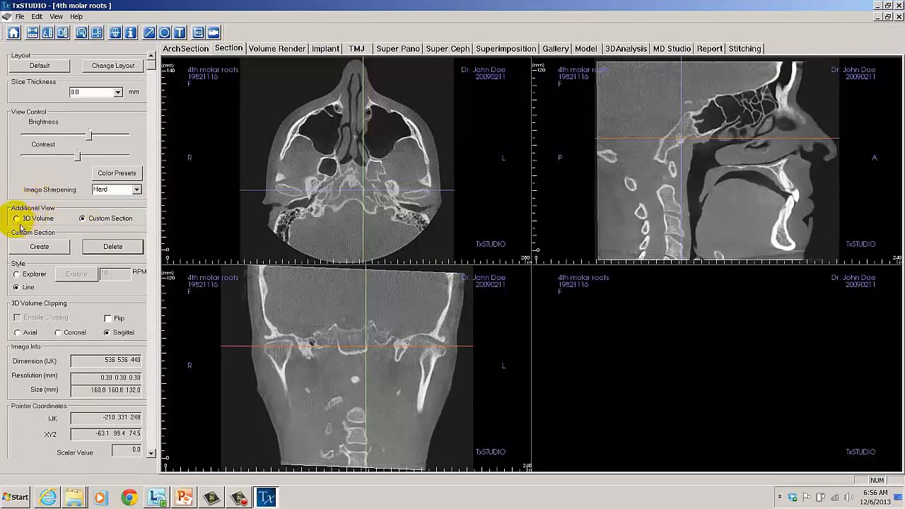
Step: Show the 3D volume as the additional view and reduce its brightness and contrast
{"action": "left_click", "coordinate": [34, 220]}
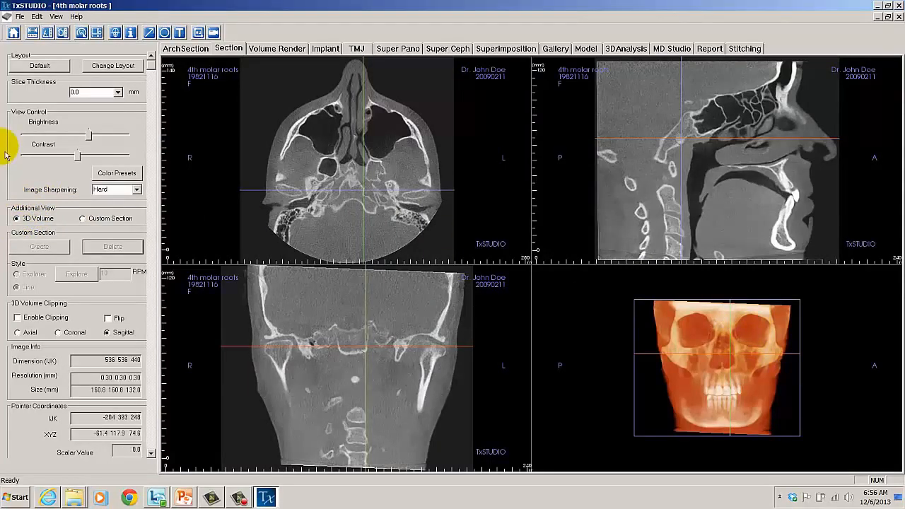
{"action": "left_click_drag", "start_coordinate": [89, 137], "coordinate": [80, 159]}
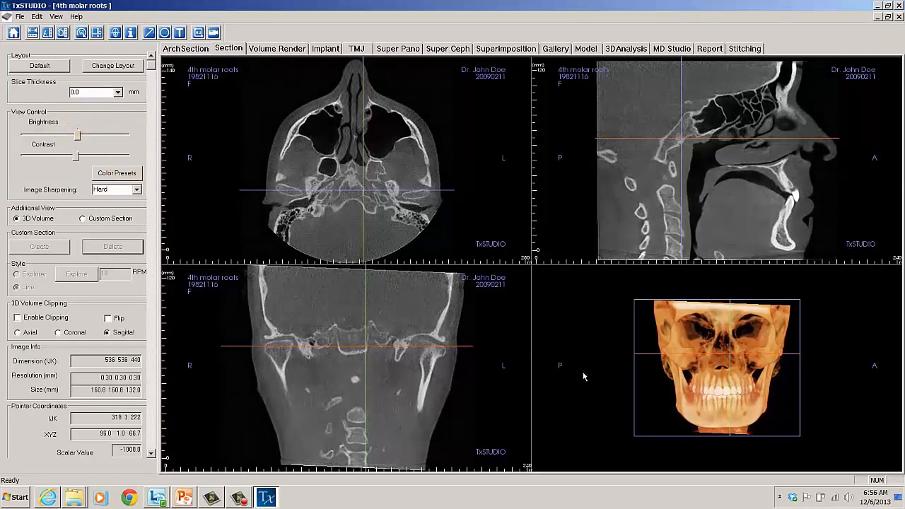
Step: Enlarge the 3D volume, magnify and recentre the skull, and restore the four-view display
{"action": "double_click", "coordinate": [762, 403]}
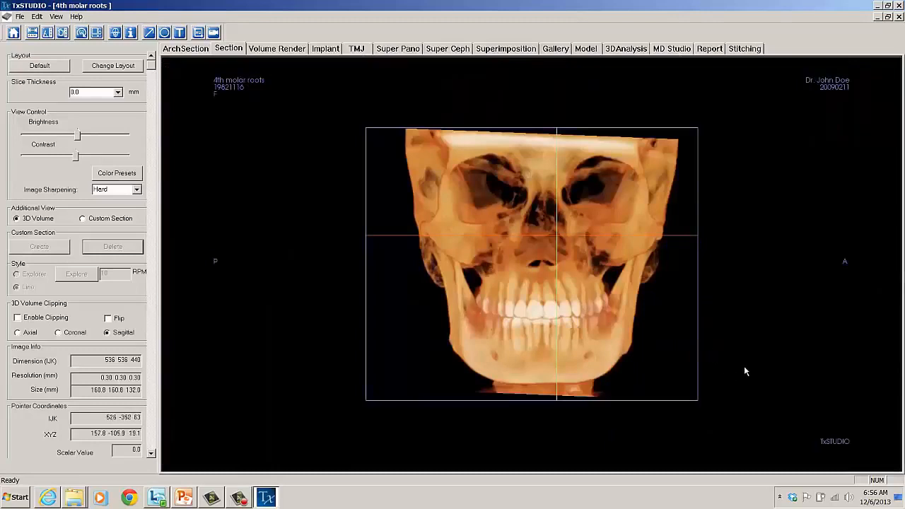
{"action": "left_click_drag", "start_coordinate": [769, 387], "coordinate": [702, 293], "text": "ctrl"}
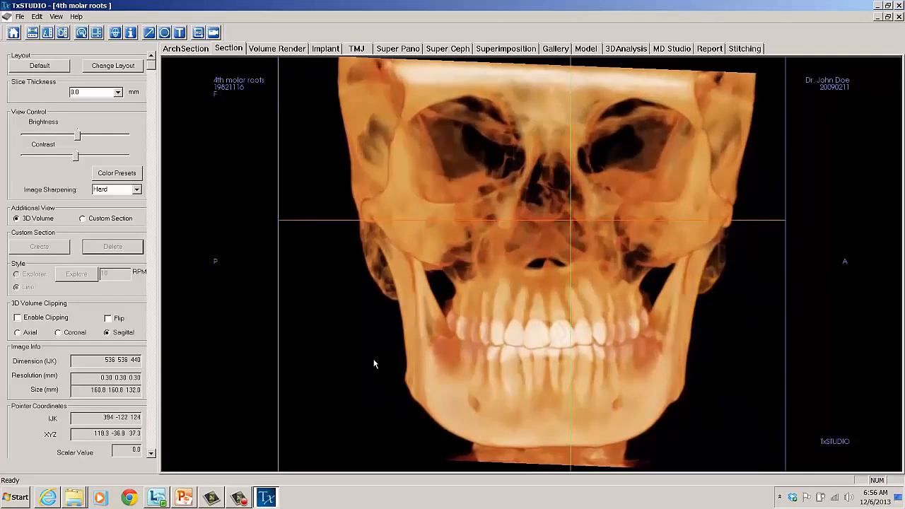
{"action": "mouse_move", "coordinate": [375, 364]}
{"action": "middle_mouse_down"}
{"action": "mouse_move", "coordinate": [384, 357]}
{"action": "mouse_move", "coordinate": [512, 373]}
{"action": "mouse_move", "coordinate": [460, 365]}
{"action": "mouse_move", "coordinate": [381, 379]}
{"action": "middle_mouse_up"}
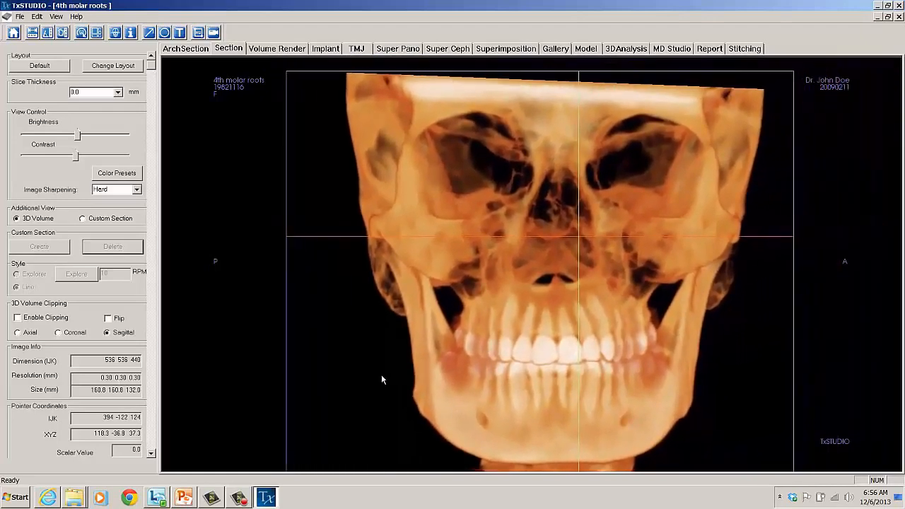
{"action": "double_click", "coordinate": [498, 349]}
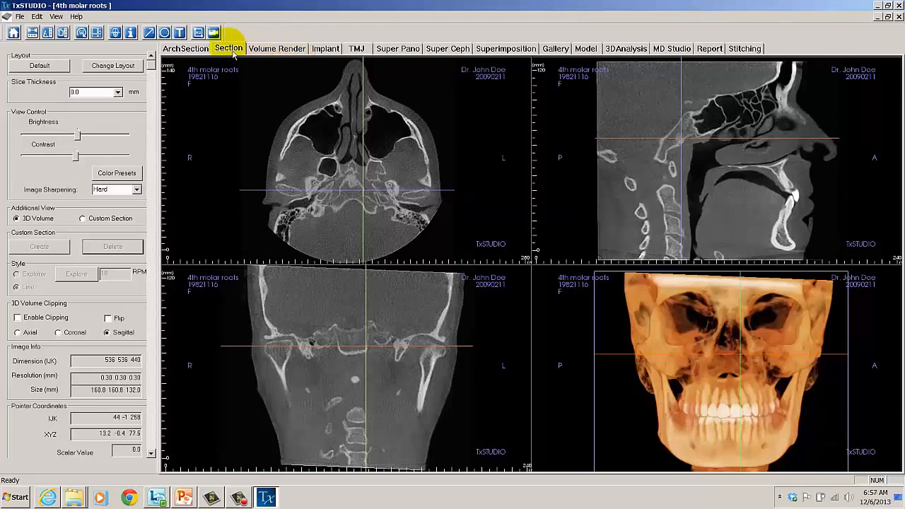
Step: Open the Volume Render view, examine the magnified teeth and both sides of the lower jaw, and reset the skull to its home view
{"action": "left_click", "coordinate": [269, 56]}
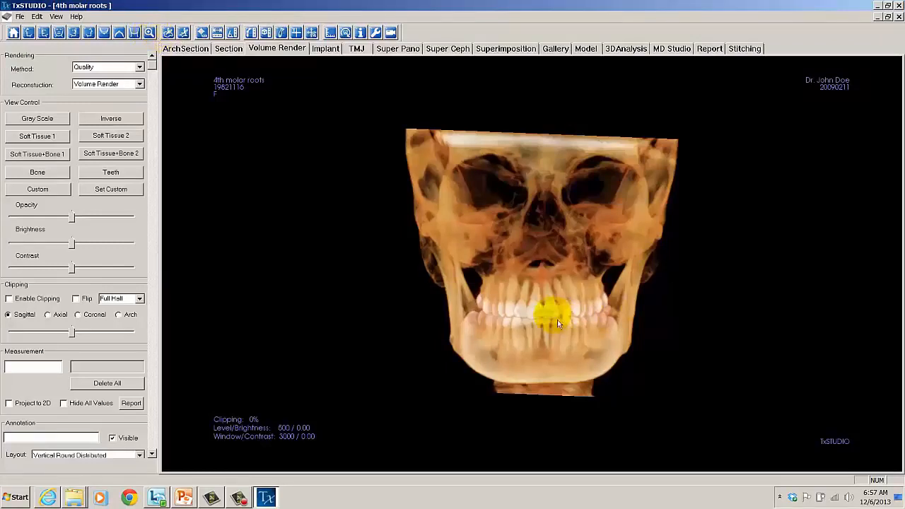
{"action": "left_click", "coordinate": [541, 296]}
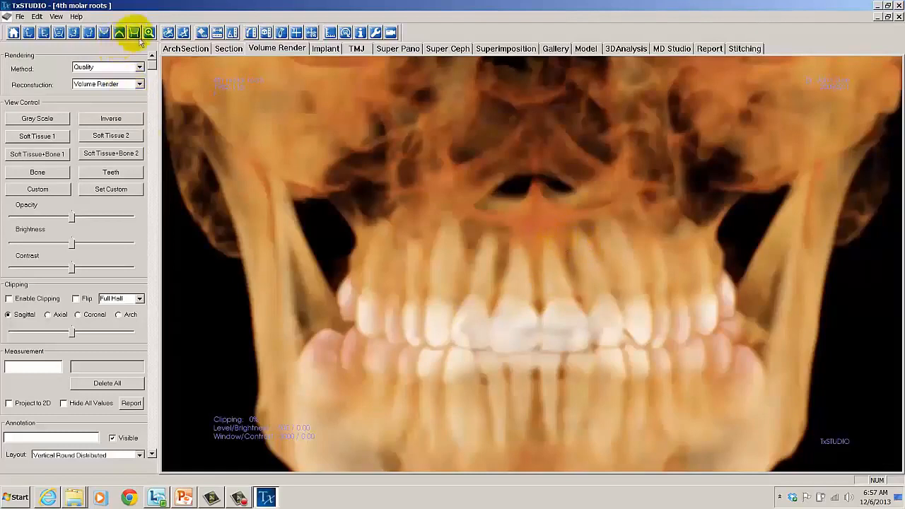
{"action": "double_click", "coordinate": [324, 369]}
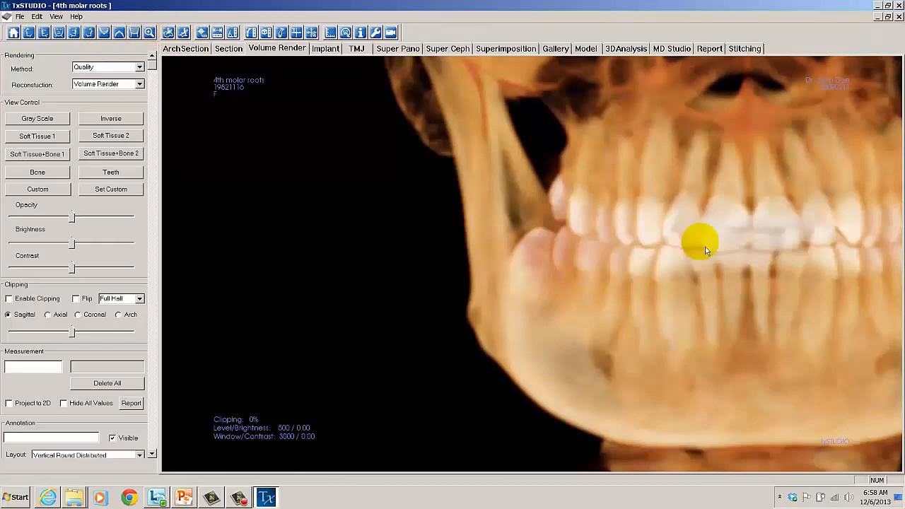
{"action": "double_click", "coordinate": [873, 309]}
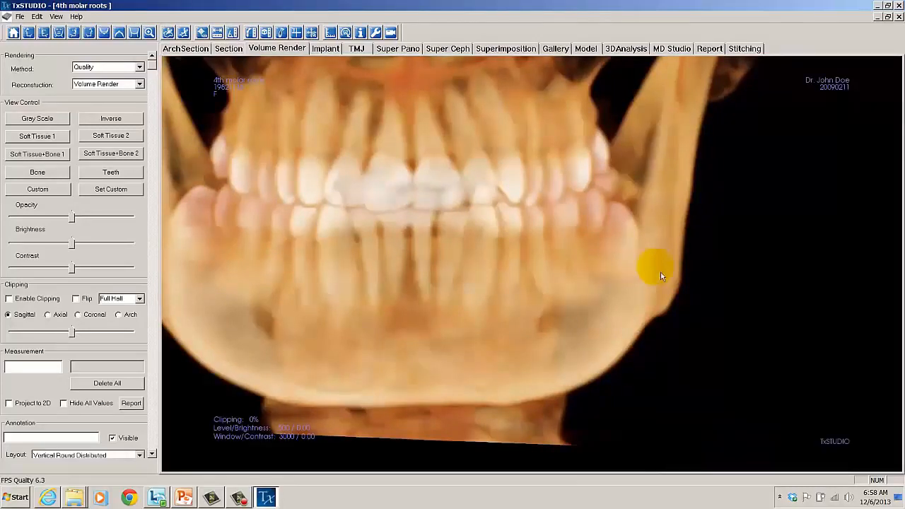
{"action": "left_click", "coordinate": [15, 35]}
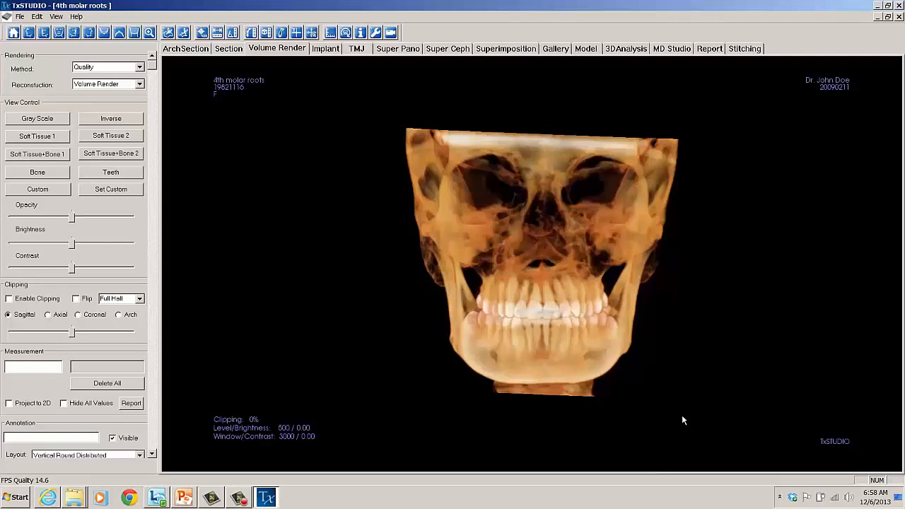
Step: Roll the rendered skull slightly and turn it to show the patient's left side
{"action": "mouse_move", "coordinate": [683, 419]}
{"action": "left_mouse_down"}
{"action": "mouse_move", "coordinate": [703, 390]}
{"action": "mouse_move", "coordinate": [710, 350]}
{"action": "mouse_move", "coordinate": [698, 424]}
{"action": "left_mouse_up"}
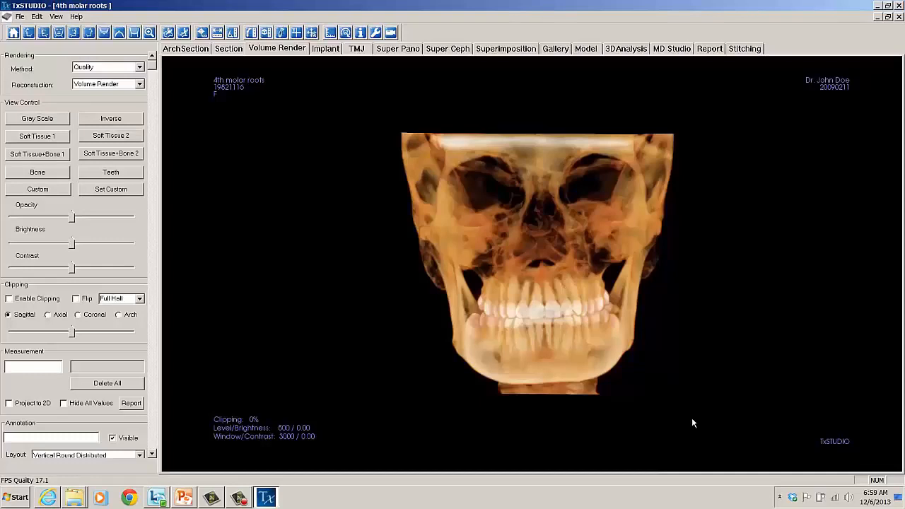
{"action": "scroll", "coordinate": [692, 417], "scroll_direction": "down", "scroll_amount": 2}
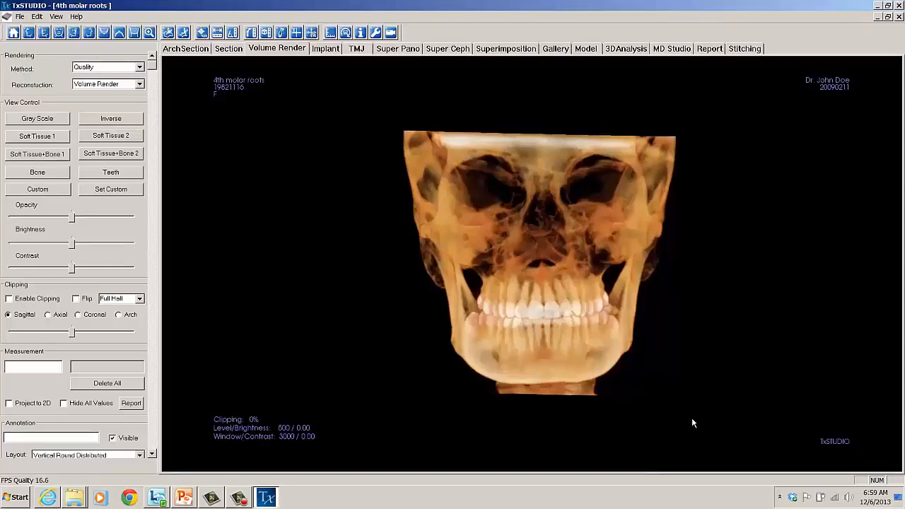
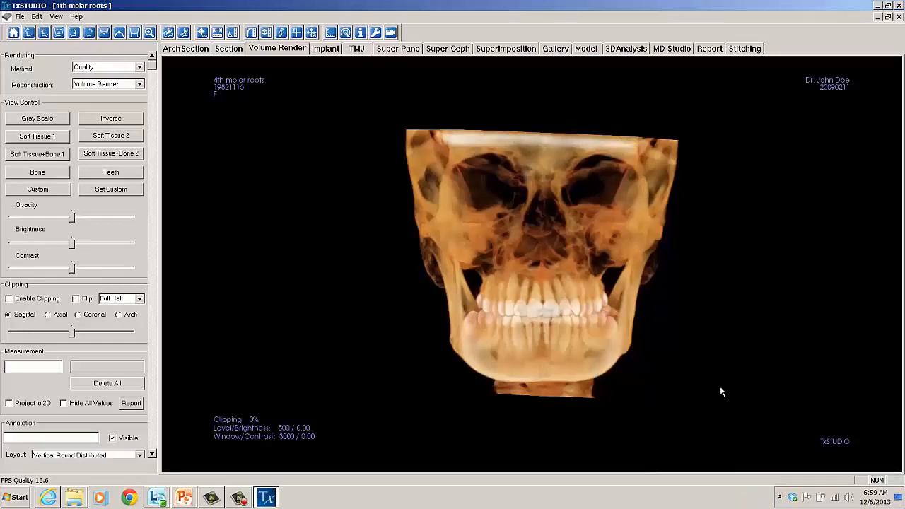
{"action": "left_click_drag", "start_coordinate": [721, 387], "coordinate": [472, 379]}
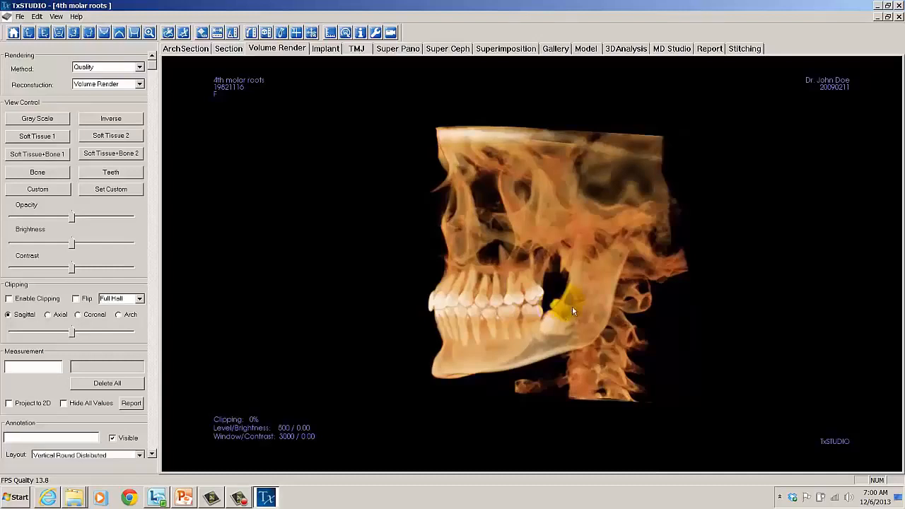
{"action": "left_click_drag", "start_coordinate": [559, 315], "coordinate": [522, 326]}
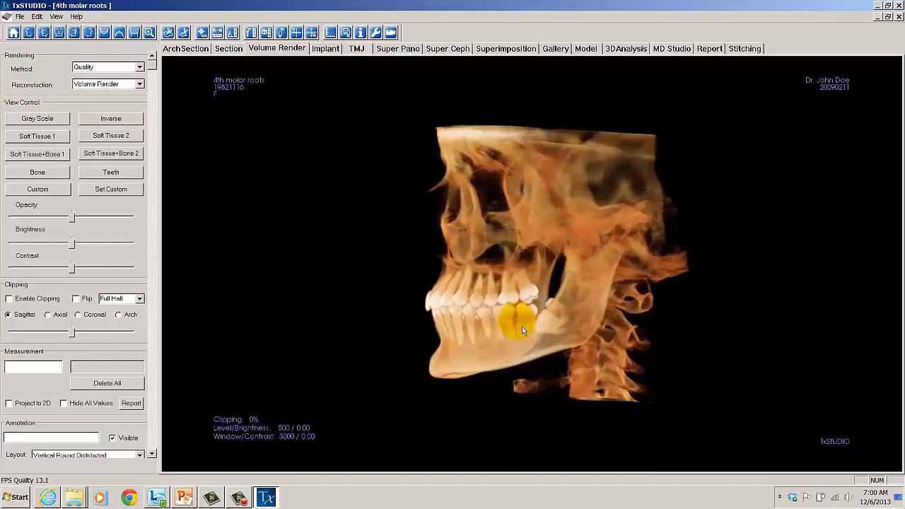
Step: Magnify the patient's lower left molars and rotate the rendered volume to examine the rearmost teeth from another angle
{"action": "left_click", "coordinate": [656, 330]}
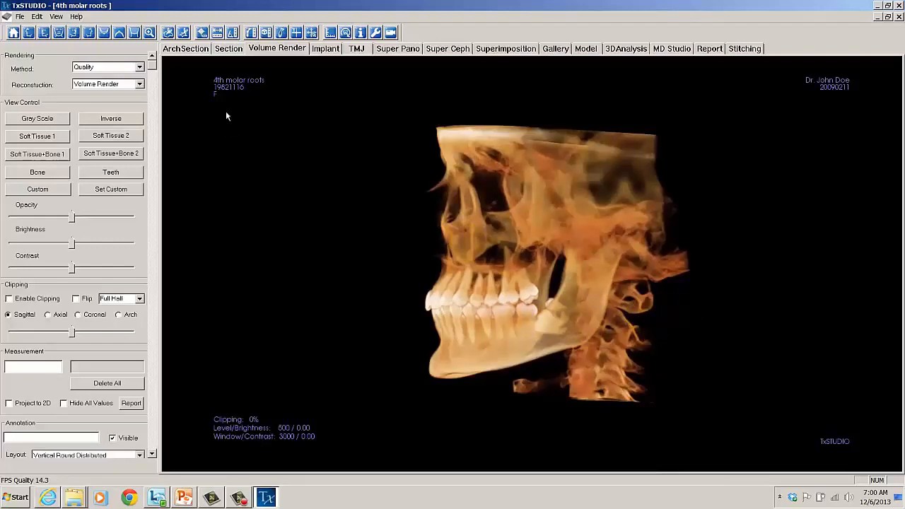
{"action": "left_click", "coordinate": [553, 324]}
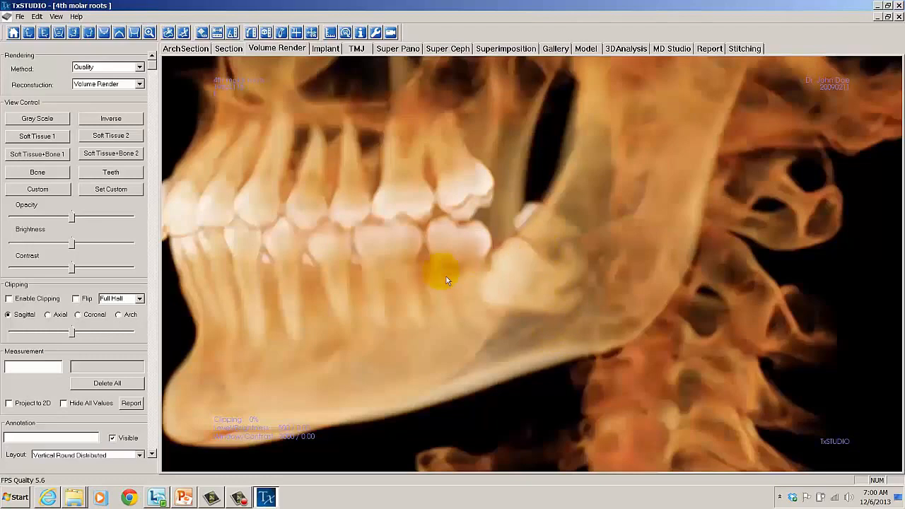
{"action": "left_click_drag", "start_coordinate": [416, 203], "coordinate": [489, 218]}
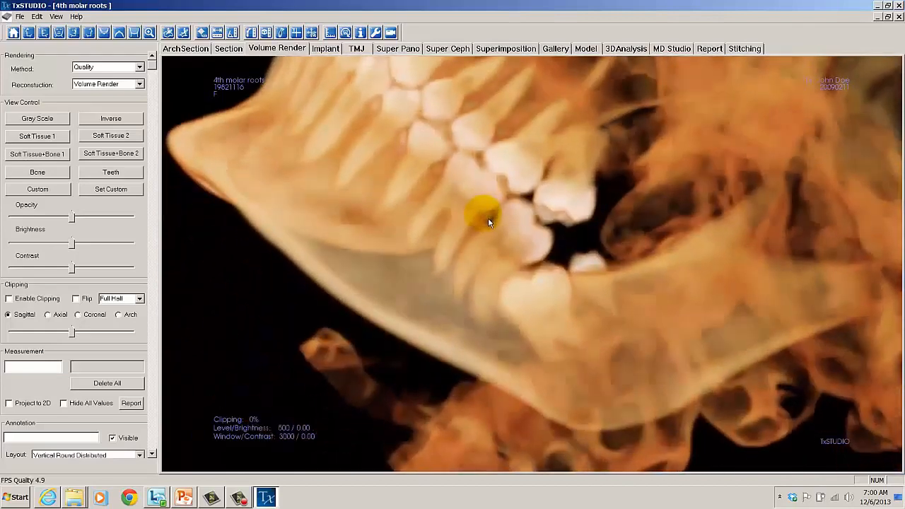
Step: Rotate the magnified molars to another angle, show the skull from the front, and fit the whole volume in the window
{"action": "left_click_drag", "start_coordinate": [302, 211], "coordinate": [362, 259]}
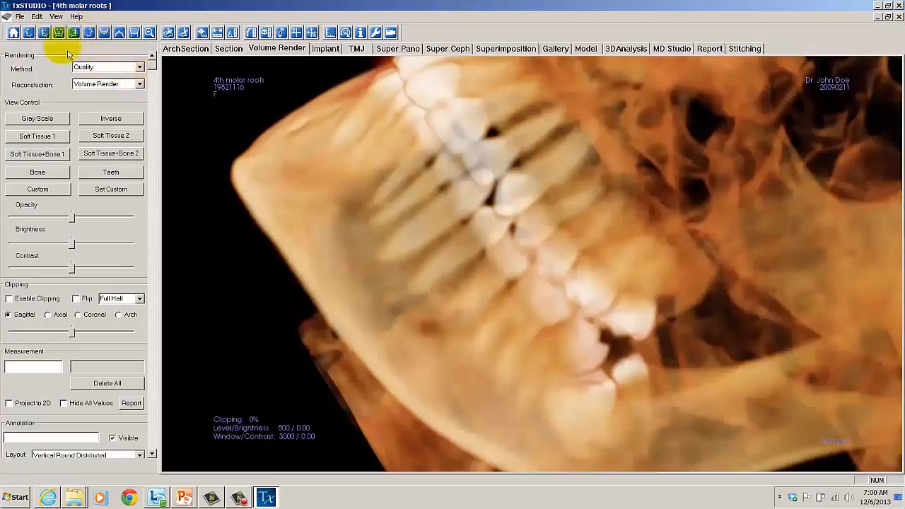
{"action": "left_click", "coordinate": [605, 284]}
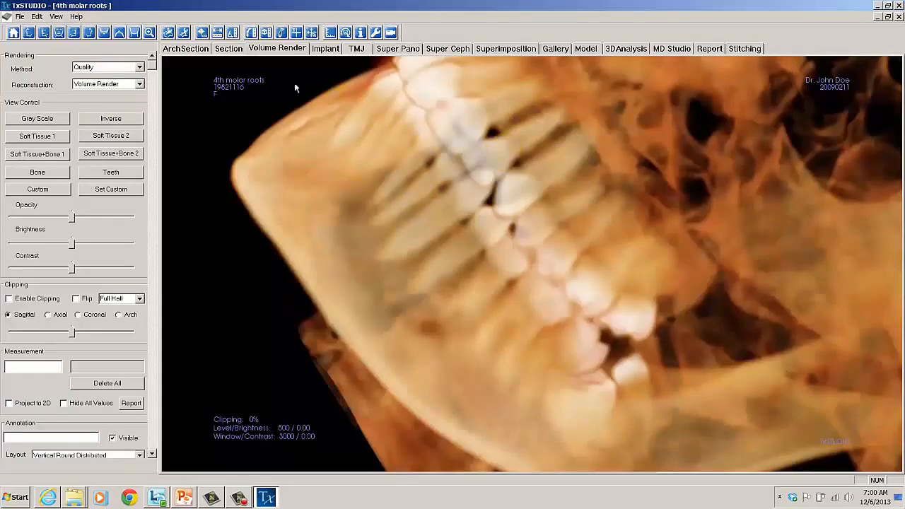
{"action": "left_click", "coordinate": [65, 38]}
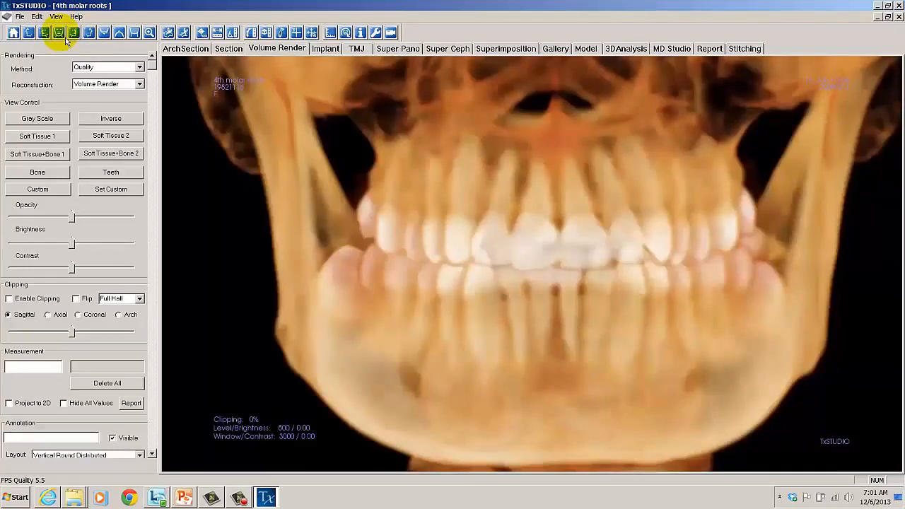
{"action": "left_click", "coordinate": [18, 35]}
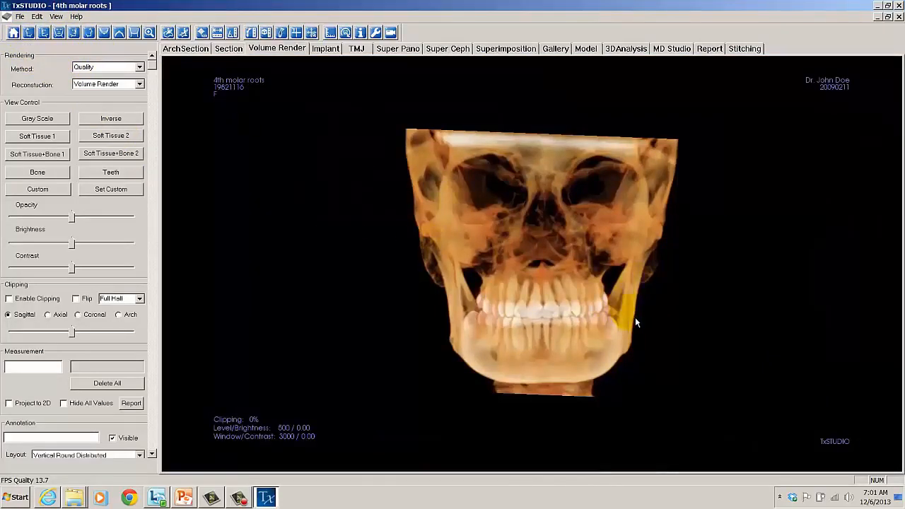
Step: Magnify the skull, rotate it to a tilted side angle, and fit the volume back in the window
{"action": "left_click_drag", "start_coordinate": [635, 318], "coordinate": [592, 218], "text": "ctrl"}
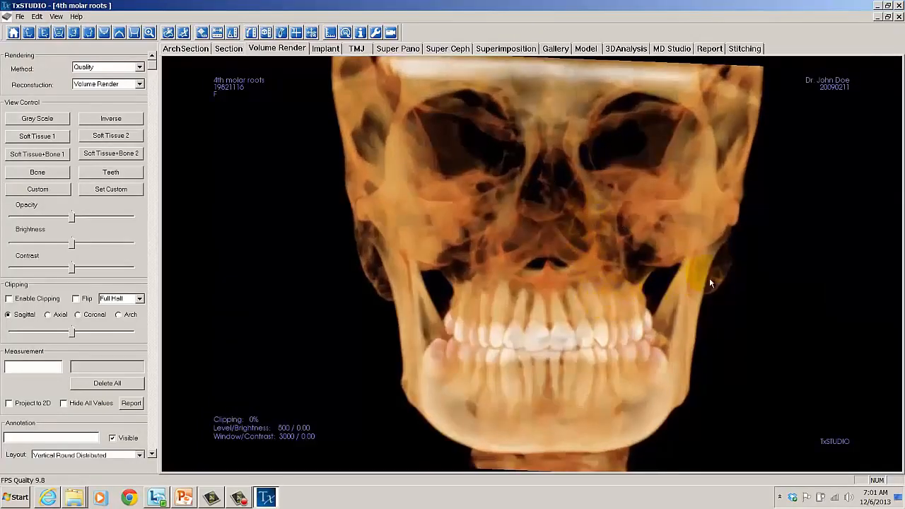
{"action": "left_click_drag", "start_coordinate": [709, 277], "coordinate": [418, 220]}
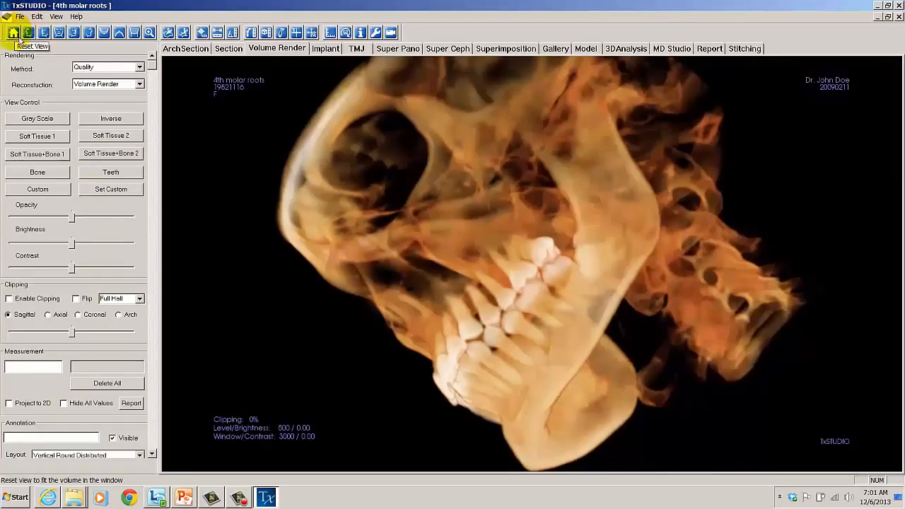
{"action": "left_click", "coordinate": [13, 33]}
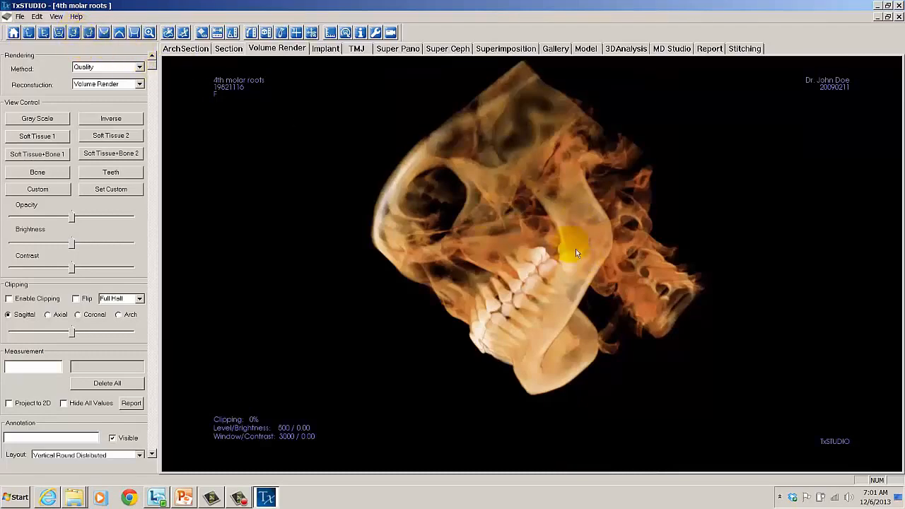
Step: Rotate the skull freely, and realign it to the right three-quarter view and the front view
{"action": "mouse_move", "coordinate": [576, 251]}
{"action": "left_mouse_down"}
{"action": "mouse_move", "coordinate": [660, 270]}
{"action": "mouse_move", "coordinate": [820, 283]}
{"action": "mouse_move", "coordinate": [649, 275]}
{"action": "mouse_move", "coordinate": [726, 245]}
{"action": "mouse_move", "coordinate": [709, 202]}
{"action": "mouse_move", "coordinate": [710, 222]}
{"action": "mouse_move", "coordinate": [705, 216]}
{"action": "left_mouse_up"}
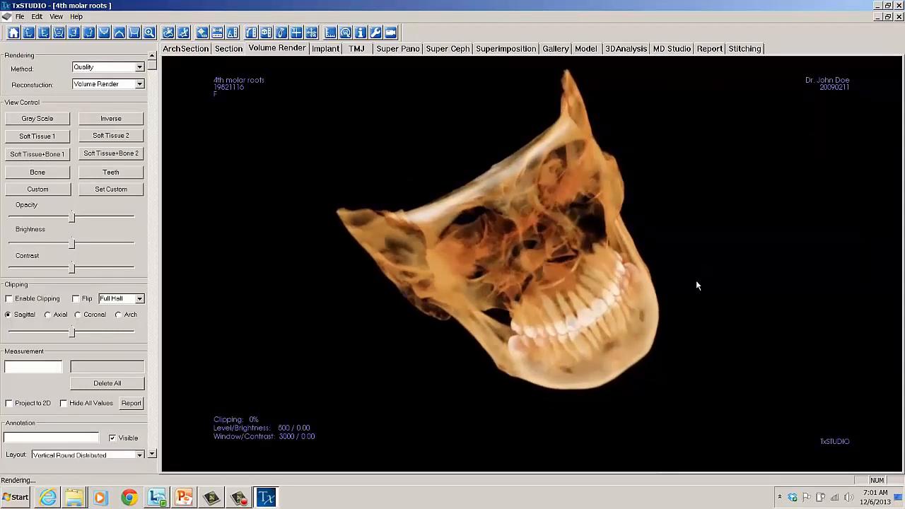
{"action": "left_click_drag", "start_coordinate": [696, 285], "coordinate": [720, 369]}
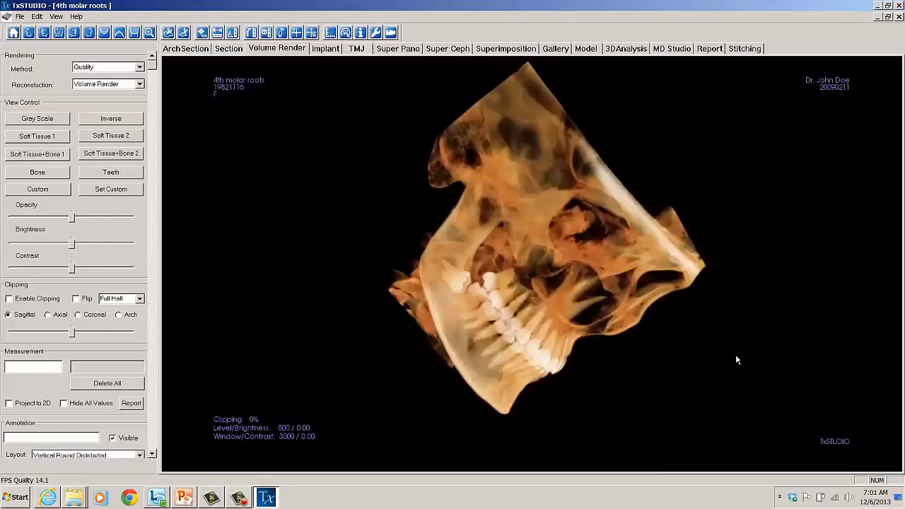
{"action": "left_click", "coordinate": [75, 34]}
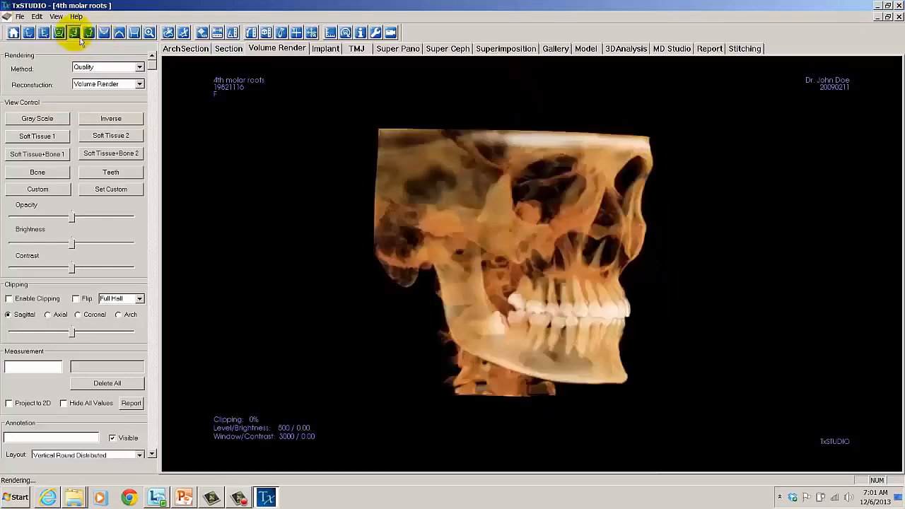
{"action": "left_click", "coordinate": [61, 33]}
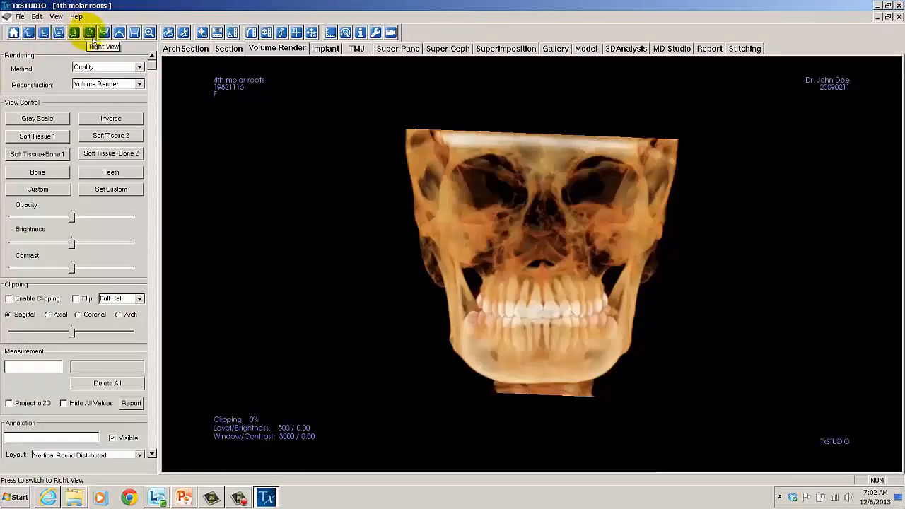
Step: Show the skull in the right, left, left three-quarter and right three-quarter views, ending at the front view
{"action": "left_click", "coordinate": [91, 38]}
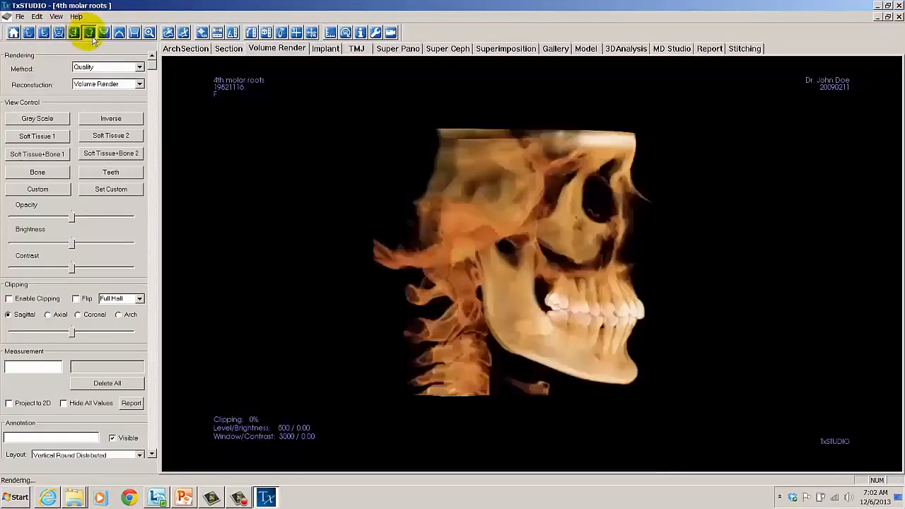
{"action": "left_click", "coordinate": [32, 41]}
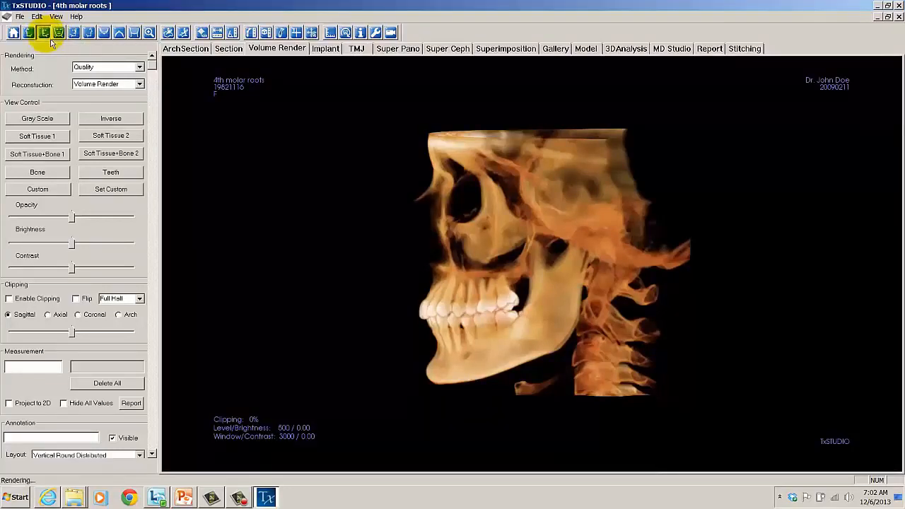
{"action": "left_click", "coordinate": [47, 37]}
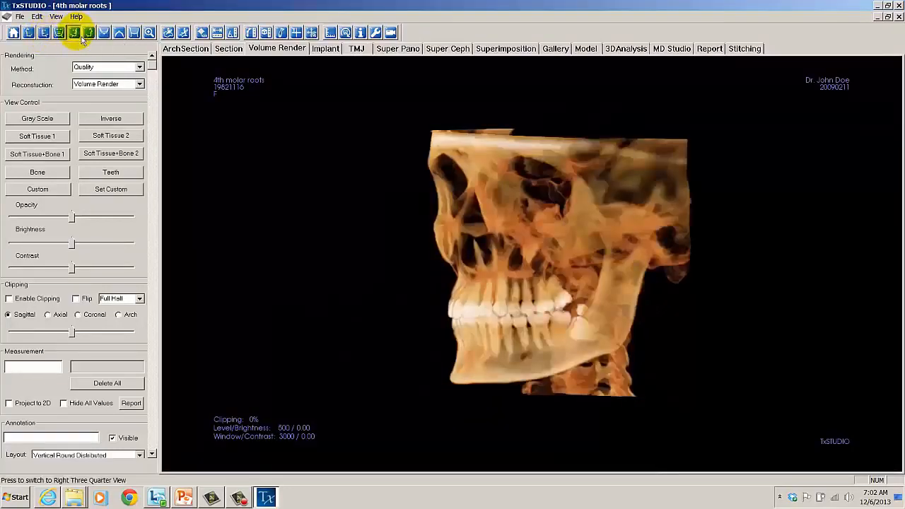
{"action": "left_click", "coordinate": [74, 32]}
{"action": "left_click", "coordinate": [66, 40]}
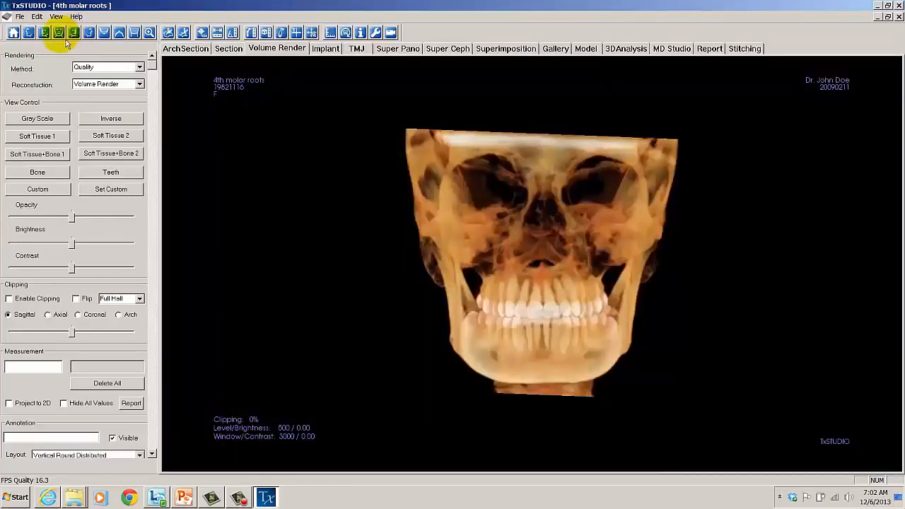
Step: Show the skull in the bottom, top and back views, rotate it freely, and return to the front view
{"action": "left_click", "coordinate": [119, 33]}
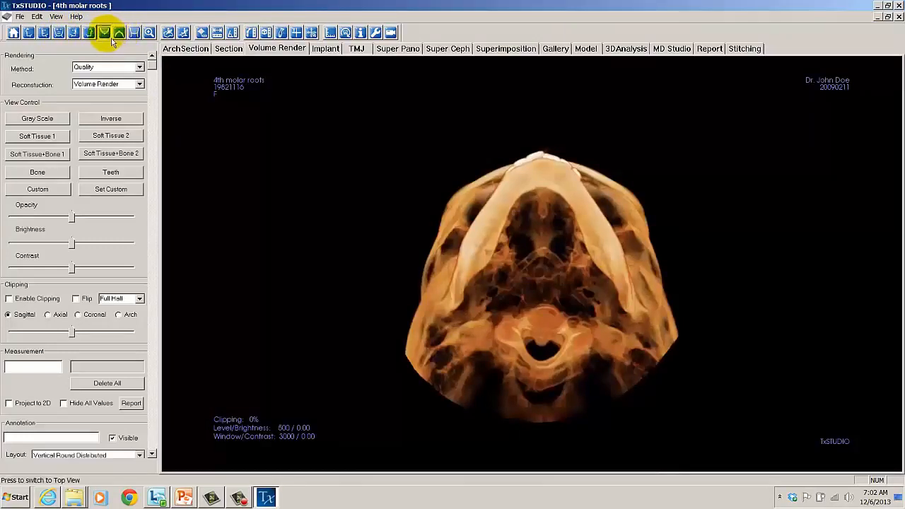
{"action": "left_click", "coordinate": [110, 38]}
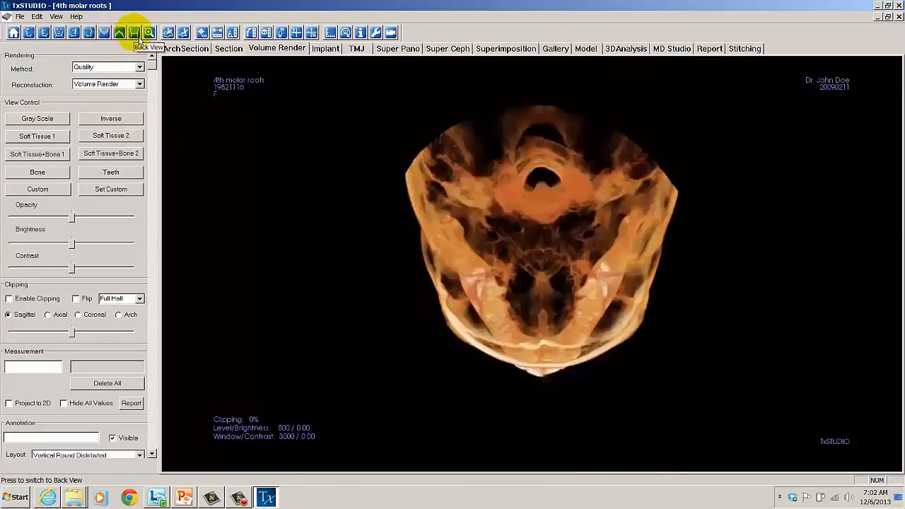
{"action": "left_click", "coordinate": [135, 33]}
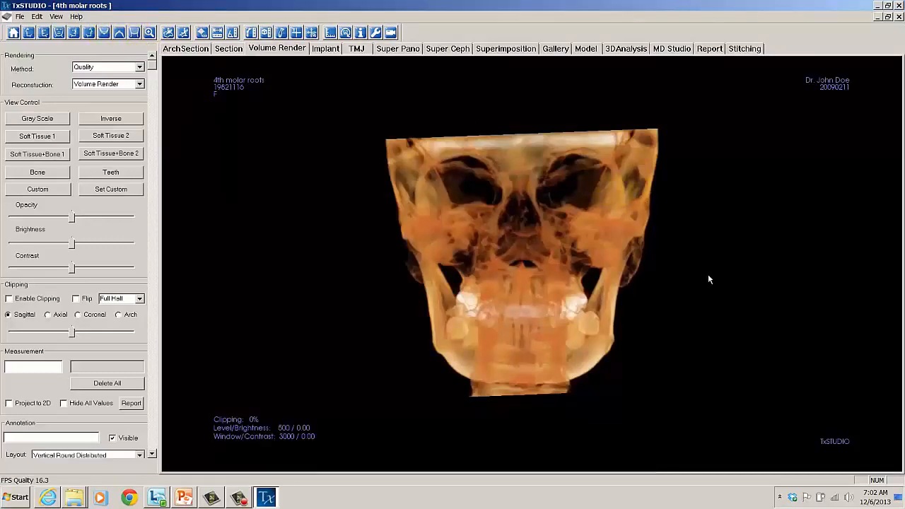
{"action": "left_click_drag", "start_coordinate": [708, 274], "coordinate": [523, 300]}
{"action": "left_click_drag", "start_coordinate": [435, 301], "coordinate": [355, 304]}
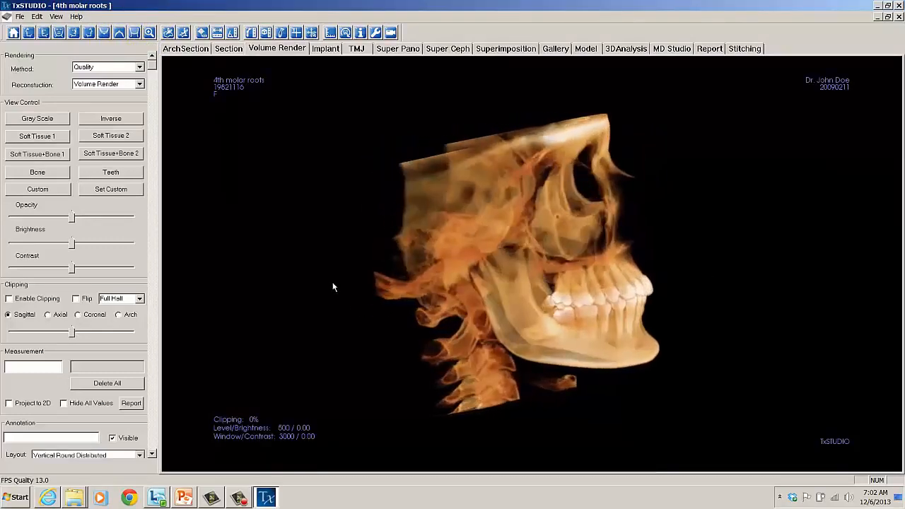
{"action": "left_click", "coordinate": [59, 33]}
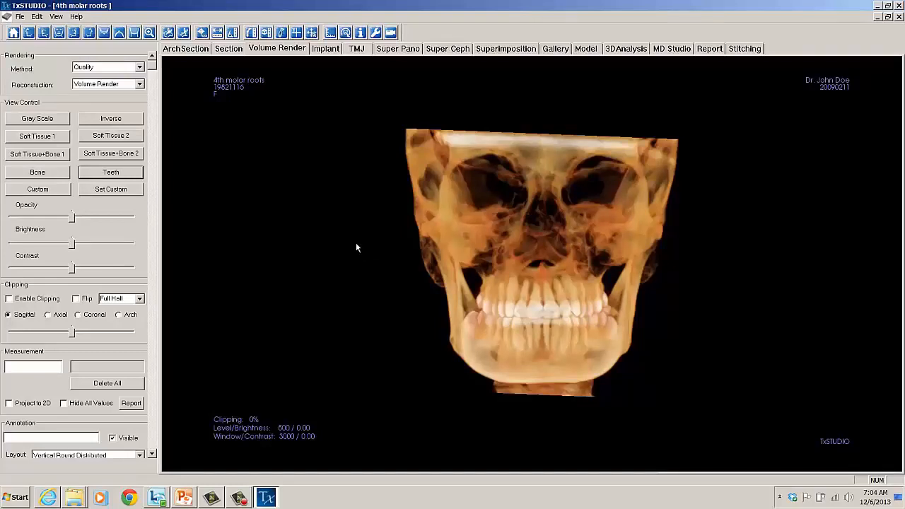
Step: Apply the Soft Tissue 1 preset, rotate the volume to examine the airway in profile, and return to the front view
{"action": "left_click", "coordinate": [42, 136]}
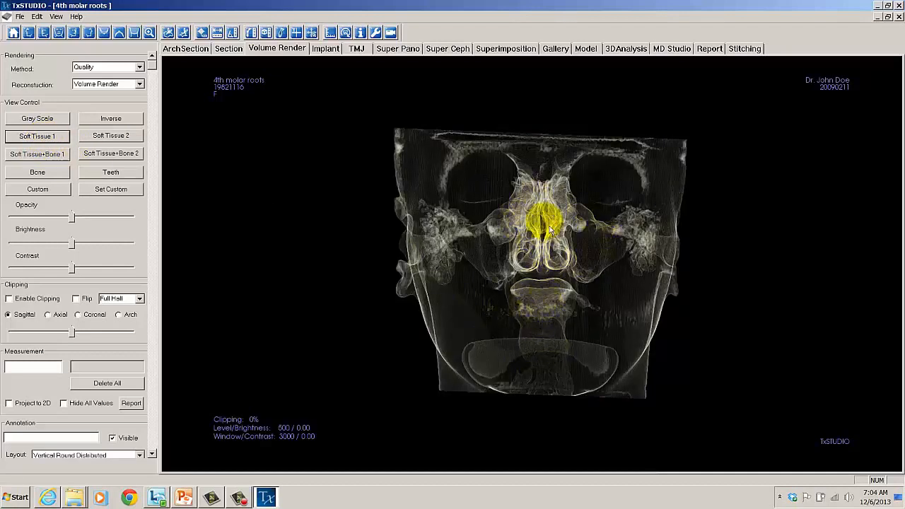
{"action": "left_click_drag", "start_coordinate": [356, 309], "coordinate": [712, 303]}
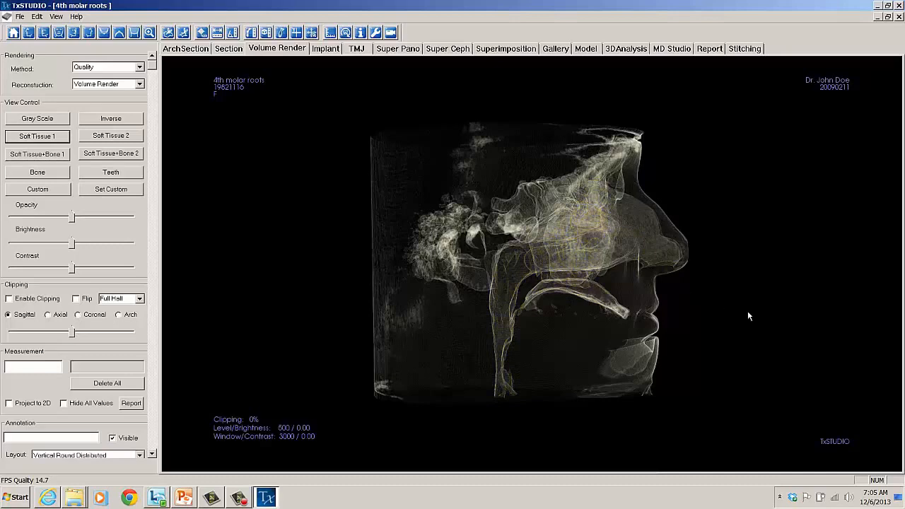
{"action": "left_click_drag", "start_coordinate": [747, 310], "coordinate": [304, 177]}
{"action": "left_click", "coordinate": [58, 32]}
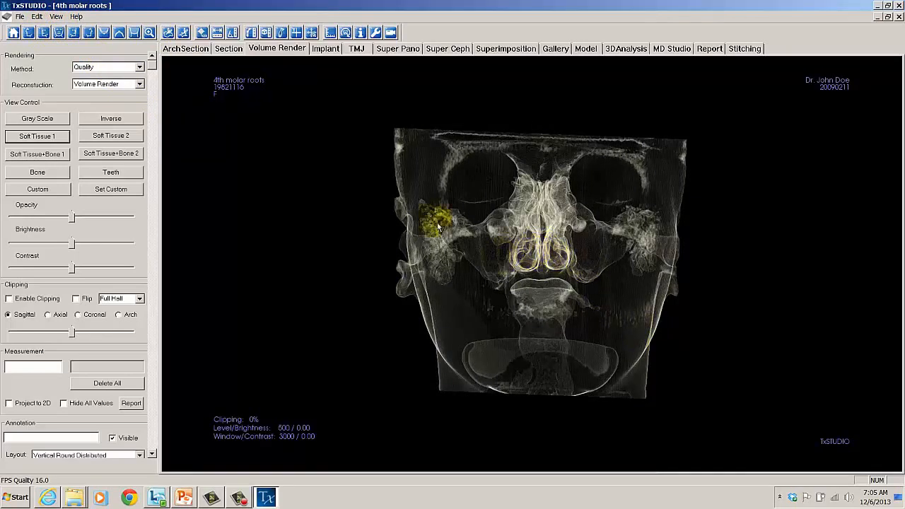
Step: Apply the Bone preset, rotate the skull slightly, and return to the front view
{"action": "left_click", "coordinate": [37, 171]}
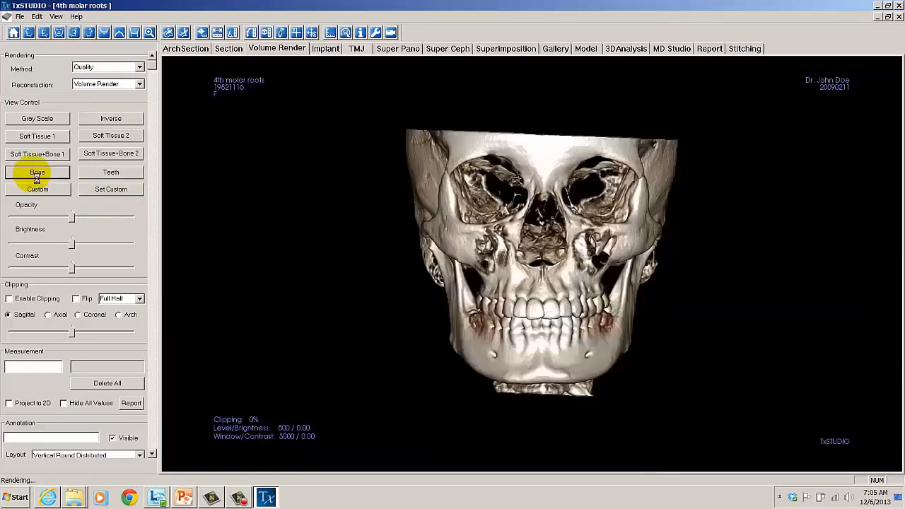
{"action": "left_click_drag", "start_coordinate": [395, 364], "coordinate": [414, 360]}
{"action": "left_click", "coordinate": [60, 33]}
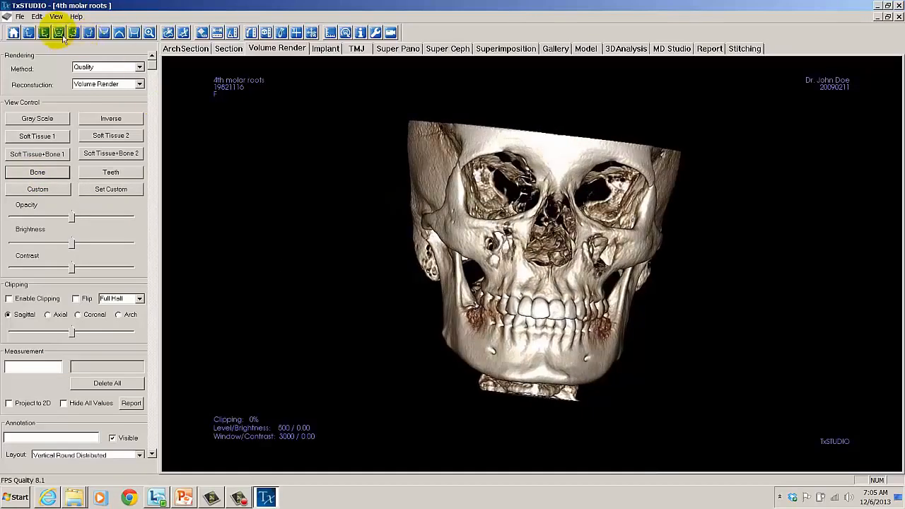
Step: Open the custom opacity and color settings, review the curve and file options, and close them without changes
{"action": "left_click", "coordinate": [119, 192]}
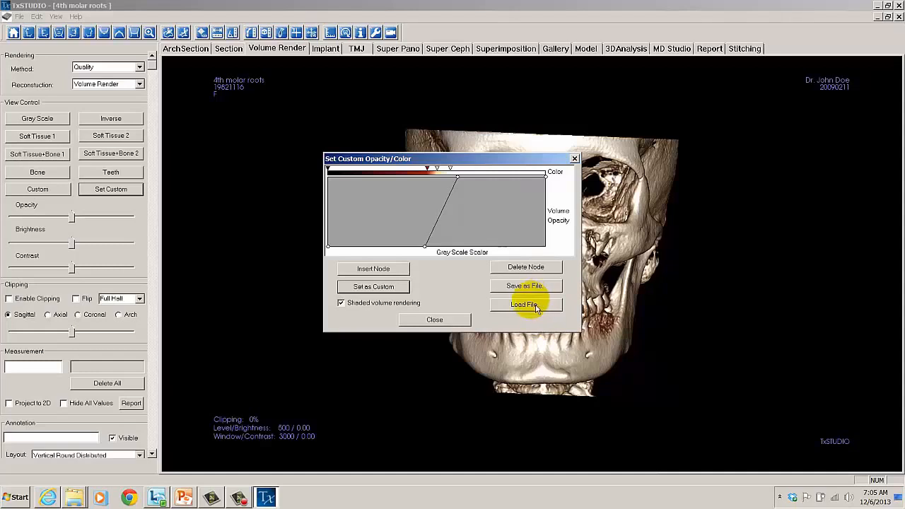
{"action": "left_click", "coordinate": [451, 320]}
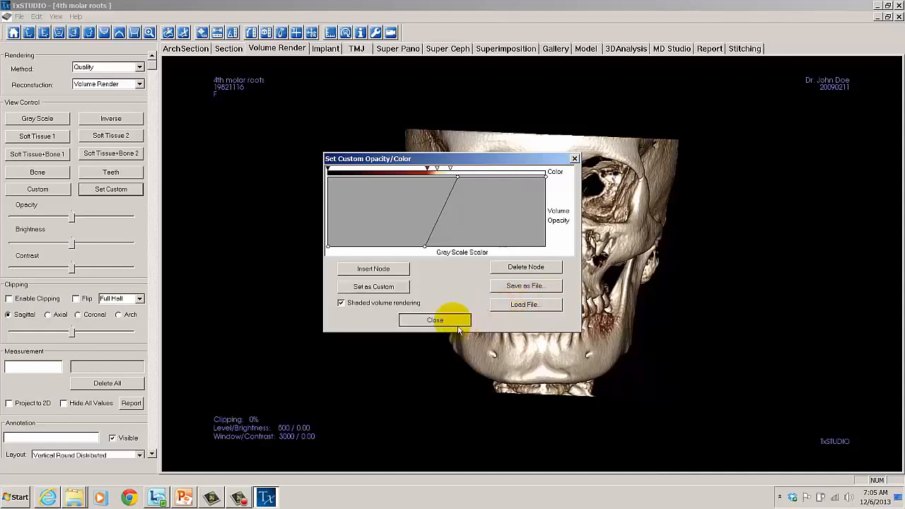
{"action": "left_click", "coordinate": [442, 229]}
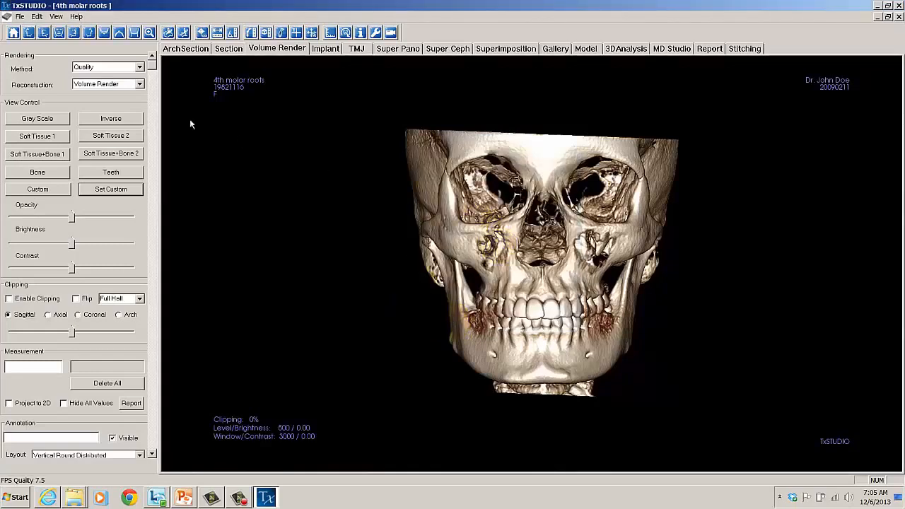
Step: Apply the Custom preset to the skull and rotate it to examine the jaw from several angles
{"action": "left_click", "coordinate": [39, 190]}
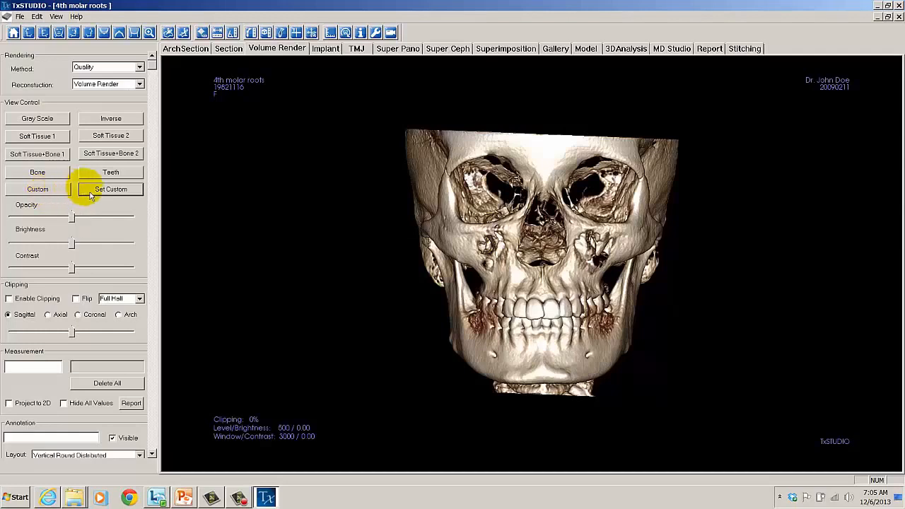
{"action": "left_click", "coordinate": [38, 189]}
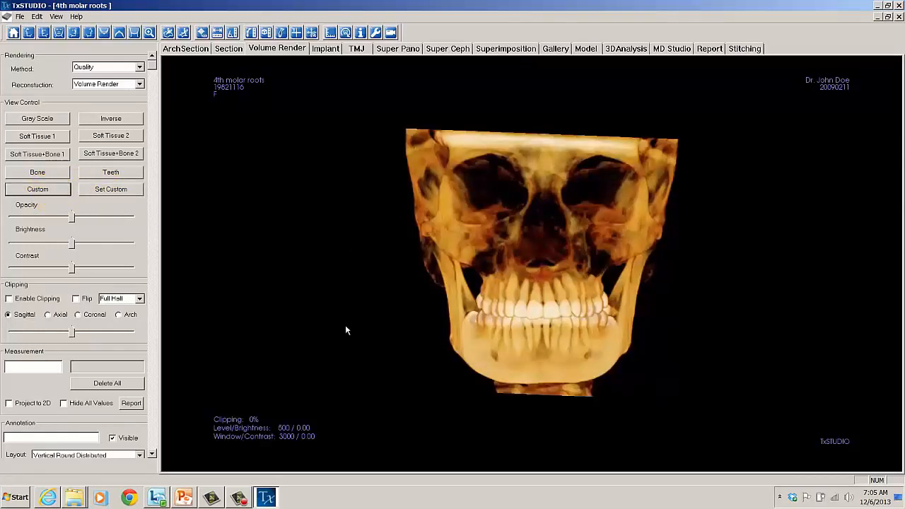
{"action": "left_click_drag", "start_coordinate": [348, 323], "coordinate": [592, 305]}
{"action": "left_click_drag", "start_coordinate": [697, 299], "coordinate": [285, 249]}
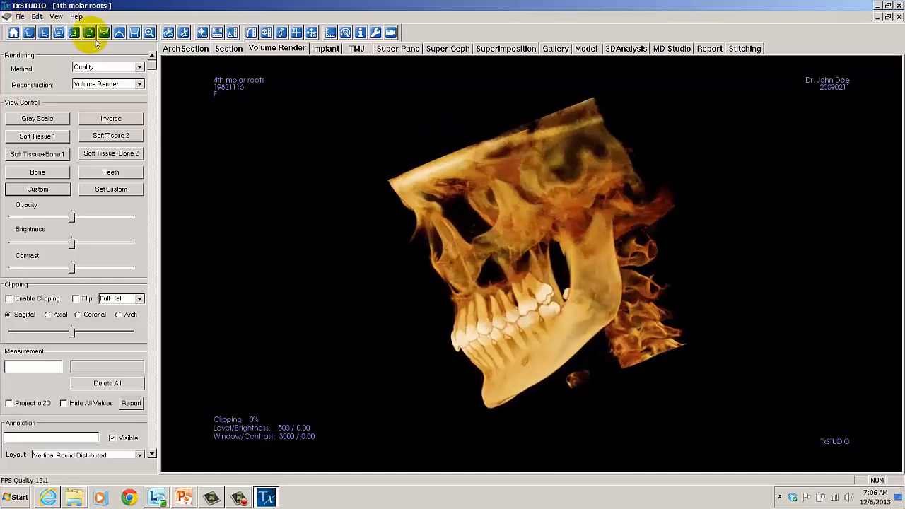
Step: Zoom in on the patient's lower left rear molars, apply the Teeth preset, and switch to the front view
{"action": "left_click", "coordinate": [150, 33]}
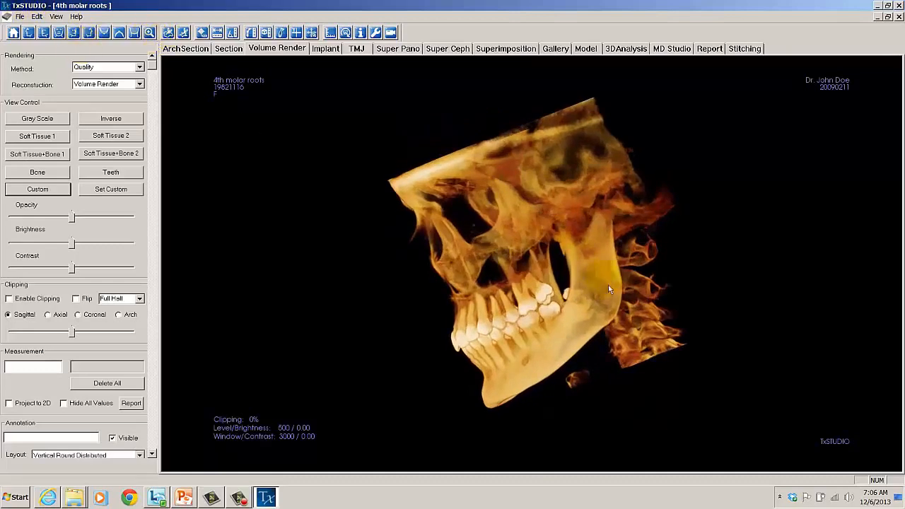
{"action": "left_click", "coordinate": [589, 301]}
{"action": "left_click_drag", "start_coordinate": [504, 202], "coordinate": [492, 174]}
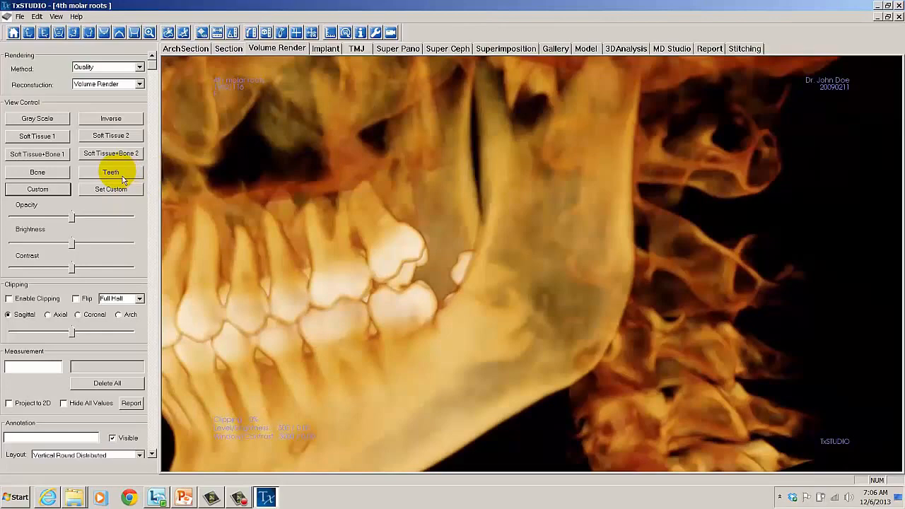
{"action": "left_click", "coordinate": [113, 172]}
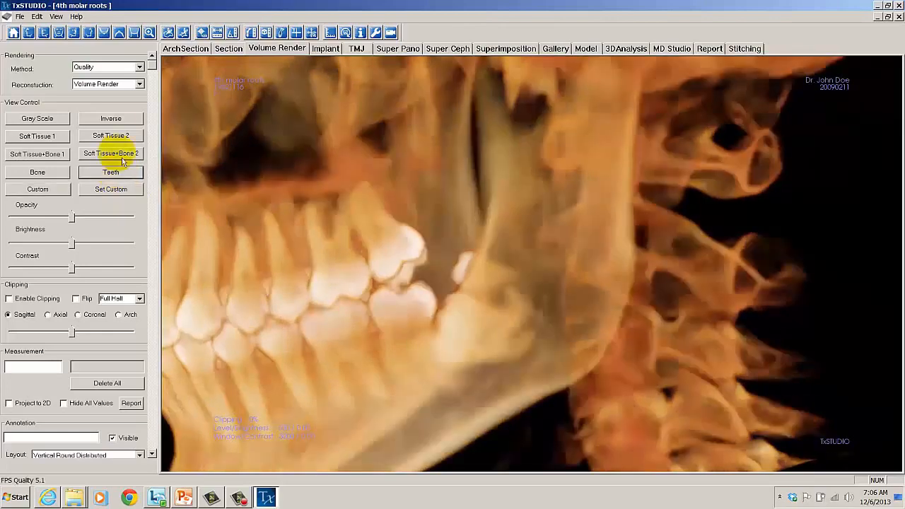
{"action": "left_click", "coordinate": [61, 34]}
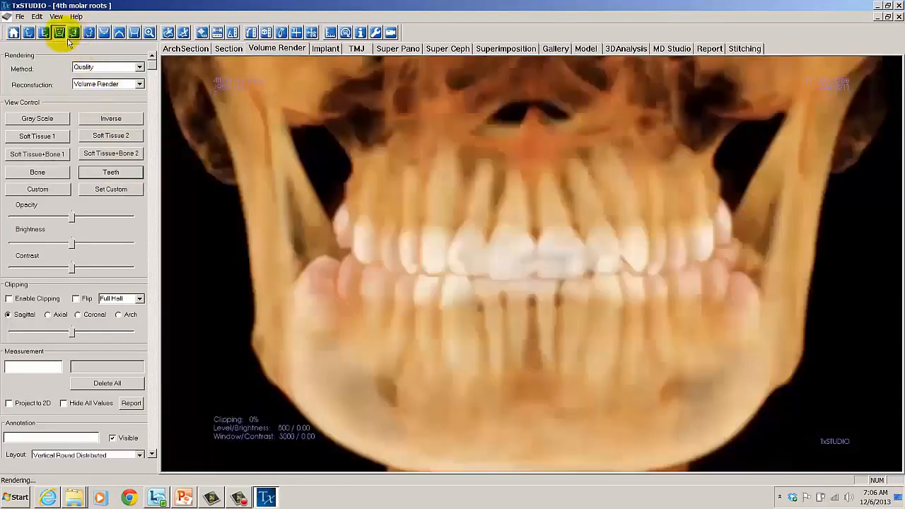
Step: Reset the view to fit the whole skull, then fine-tune the opacity and set the brightness level to 485
{"action": "left_click", "coordinate": [16, 35]}
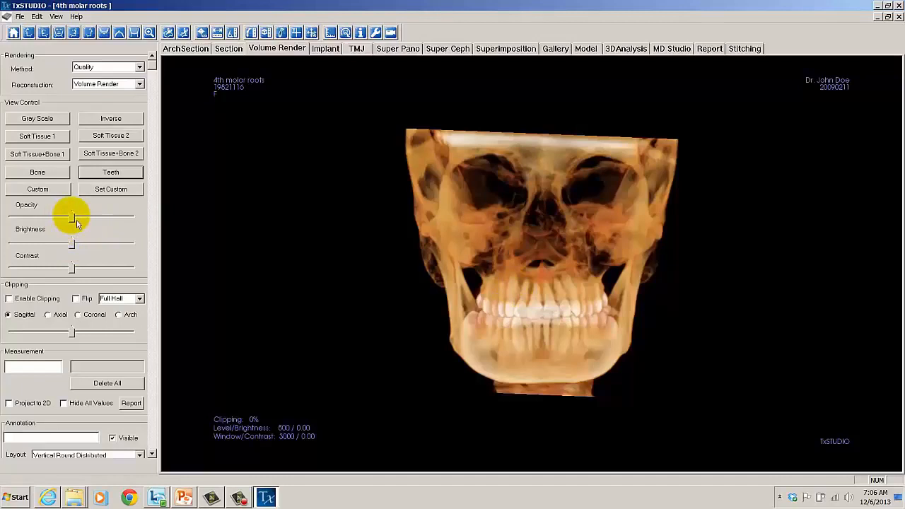
{"action": "mouse_move", "coordinate": [77, 224]}
{"action": "left_mouse_down"}
{"action": "mouse_move", "coordinate": [104, 223]}
{"action": "mouse_move", "coordinate": [37, 223]}
{"action": "mouse_move", "coordinate": [71, 225]}
{"action": "left_mouse_up"}
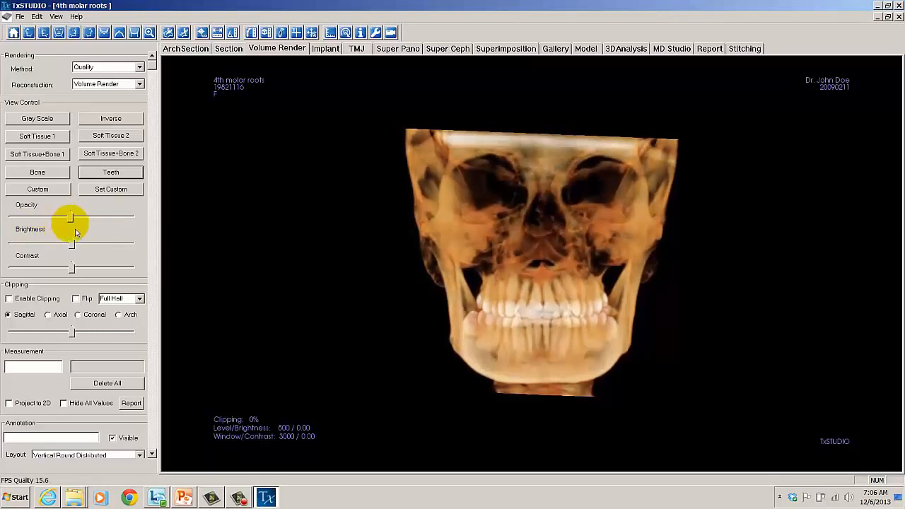
{"action": "mouse_move", "coordinate": [71, 244]}
{"action": "left_mouse_down"}
{"action": "mouse_move", "coordinate": [47, 259]}
{"action": "mouse_move", "coordinate": [88, 258]}
{"action": "mouse_move", "coordinate": [42, 253]}
{"action": "mouse_move", "coordinate": [76, 248]}
{"action": "left_mouse_up"}
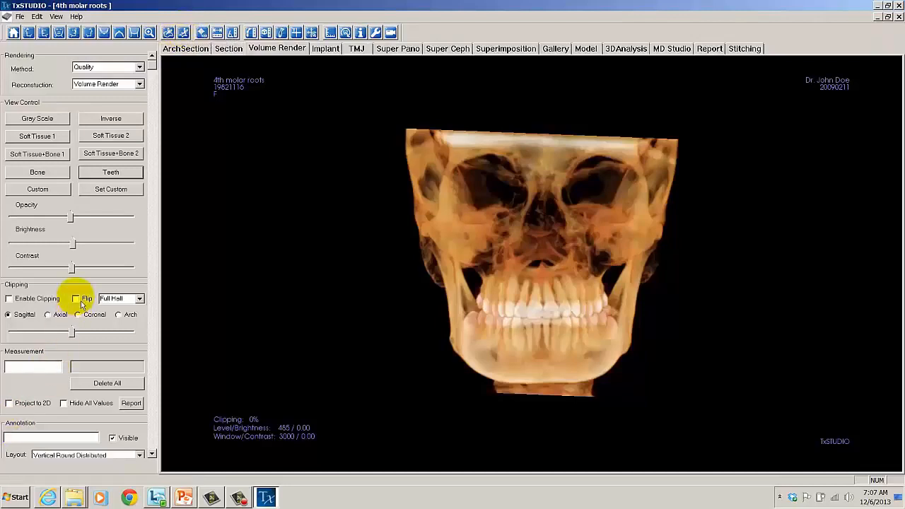
Step: Enable sagittal clipping at 50% and view the cut skull close up from its right side
{"action": "left_click", "coordinate": [11, 302]}
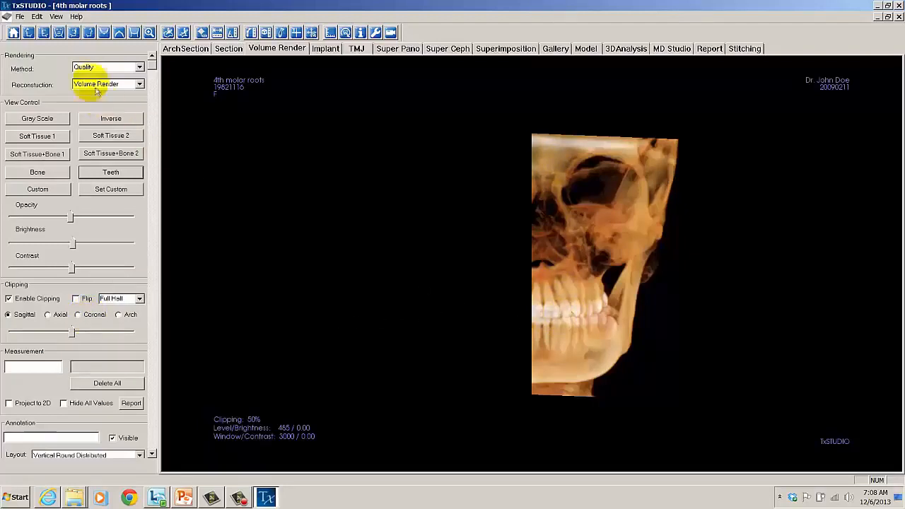
{"action": "left_click", "coordinate": [91, 36]}
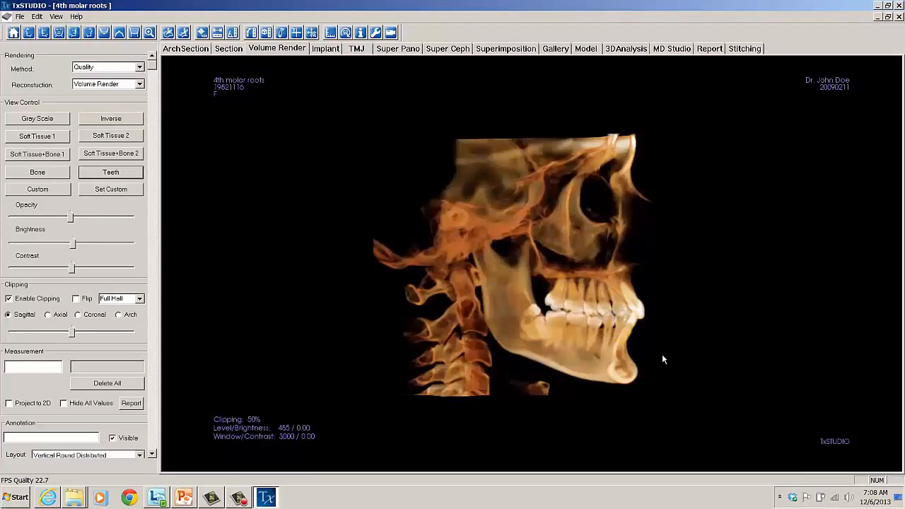
{"action": "left_click_drag", "start_coordinate": [662, 355], "coordinate": [620, 177], "text": "ctrl"}
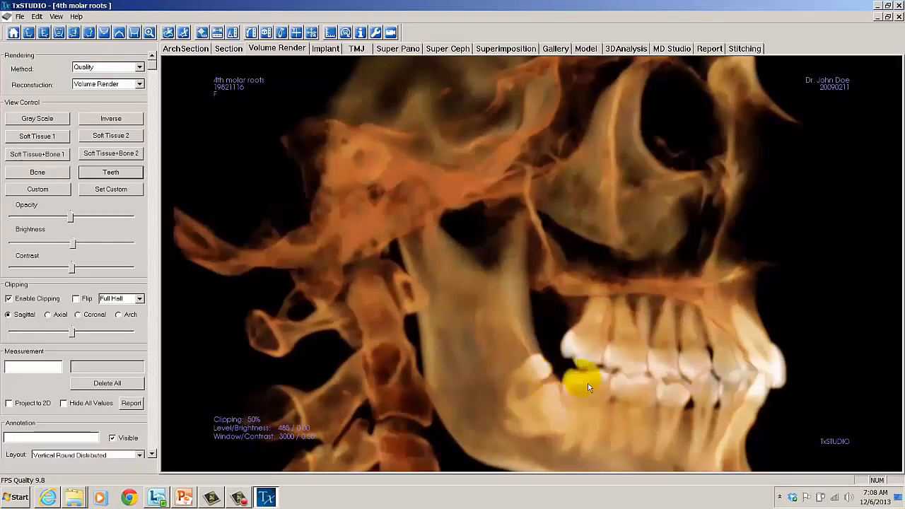
Step: Switch the clipping to axial in the fitted front view and lower the cut to 27%, at the level of the teeth
{"action": "left_click", "coordinate": [47, 315]}
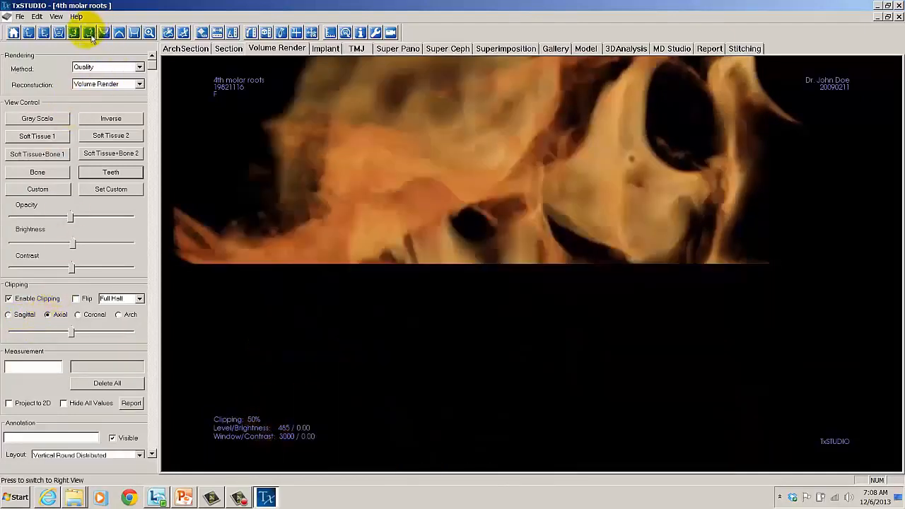
{"action": "left_click", "coordinate": [66, 38]}
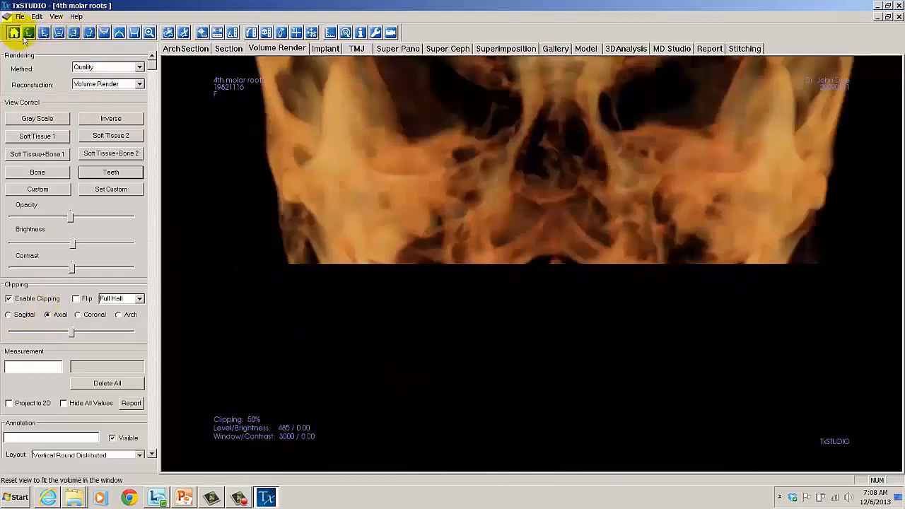
{"action": "left_click", "coordinate": [14, 32]}
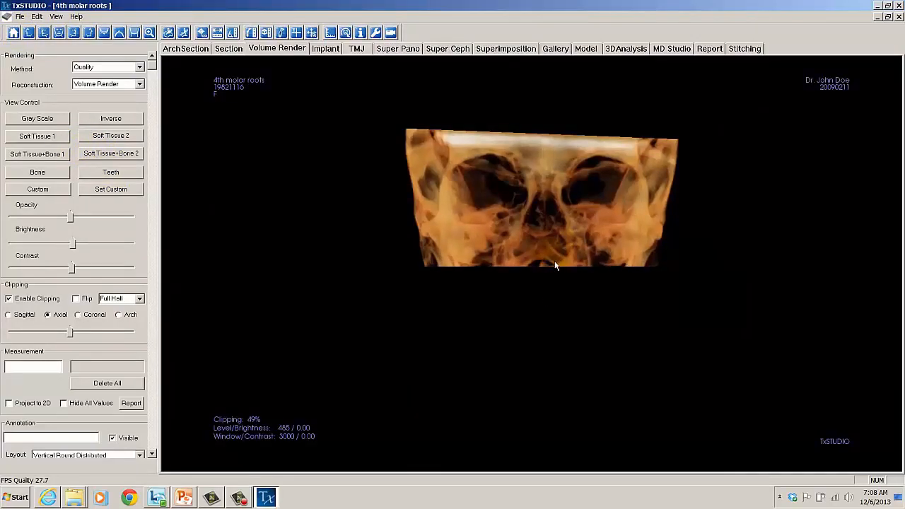
{"action": "scroll", "coordinate": [555, 265], "scroll_direction": "down", "scroll_amount": 4}
{"action": "scroll", "coordinate": [555, 266], "scroll_direction": "down", "scroll_amount": 8}
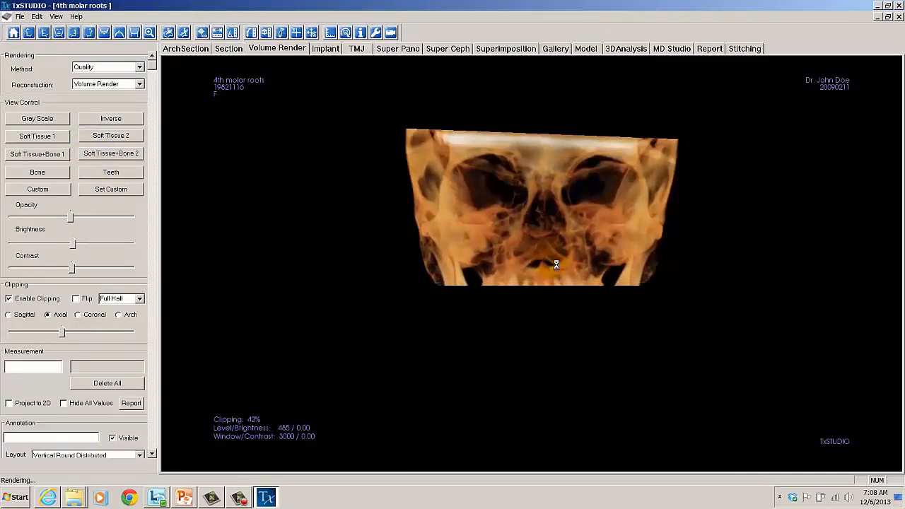
{"action": "scroll", "coordinate": [564, 267], "scroll_direction": "down", "scroll_amount": 7}
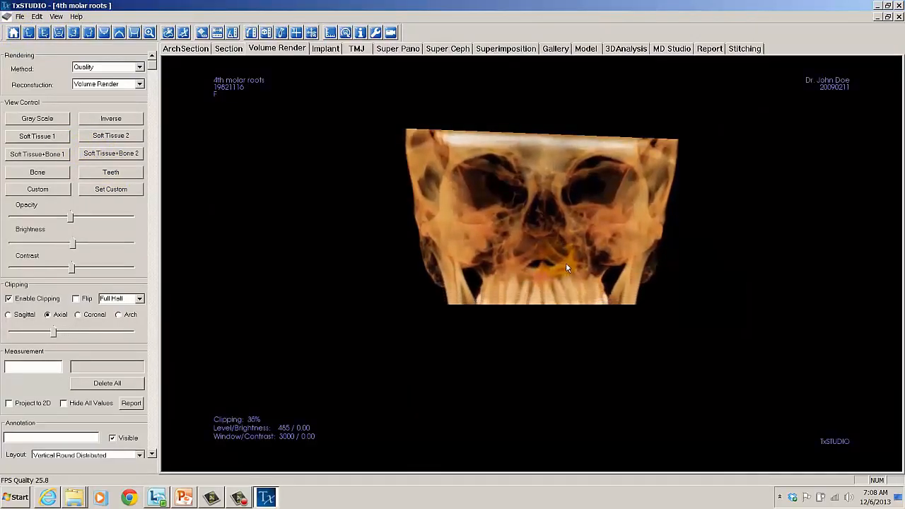
{"action": "scroll", "coordinate": [570, 268], "scroll_direction": "down", "scroll_amount": 2}
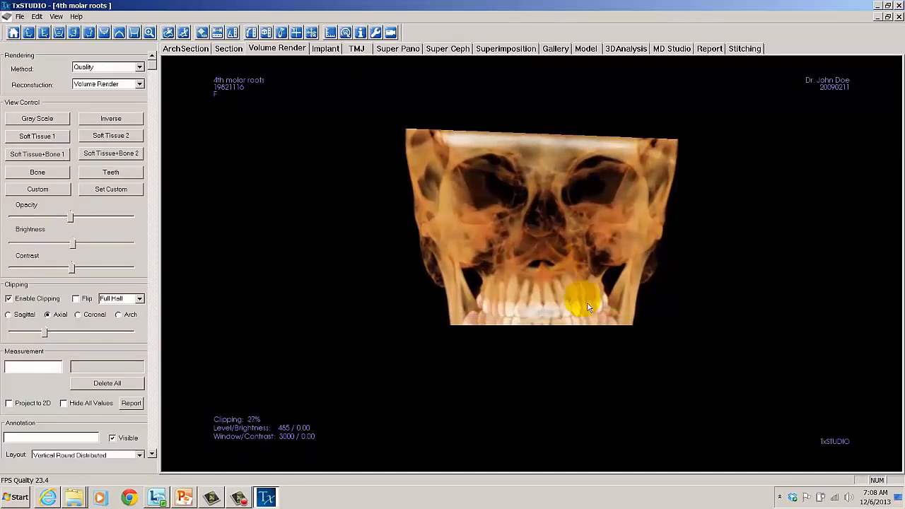
Step: Examine the dental arches close up from below while moving the axial cut through the lower jaw, ending at 15%
{"action": "left_click_drag", "start_coordinate": [598, 399], "coordinate": [594, 206]}
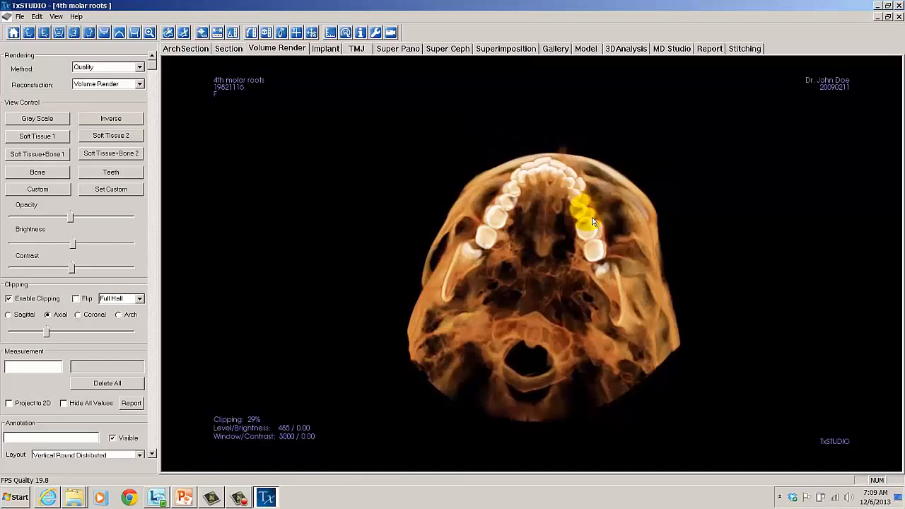
{"action": "left_click_drag", "start_coordinate": [644, 267], "coordinate": [626, 198], "text": "ctrl"}
{"action": "scroll", "coordinate": [628, 221], "scroll_direction": "down", "scroll_amount": 2}
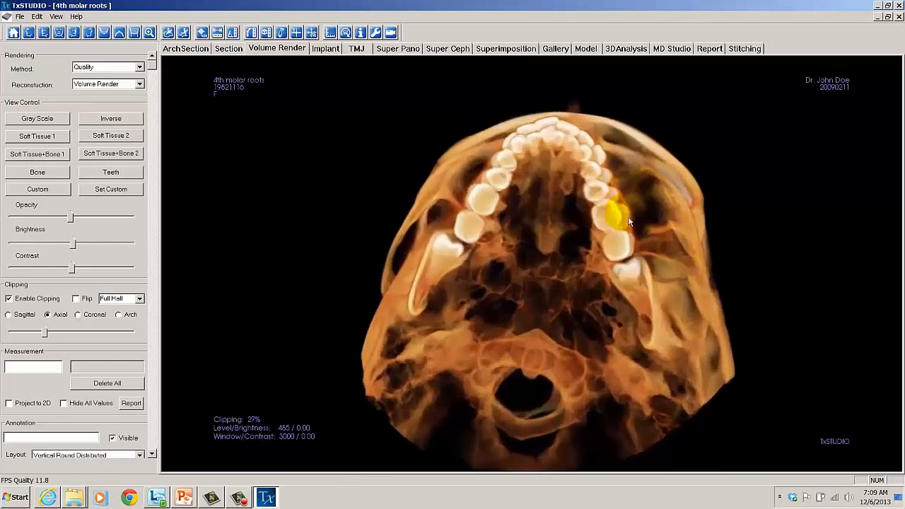
{"action": "scroll", "coordinate": [629, 222], "scroll_direction": "down", "scroll_amount": 5}
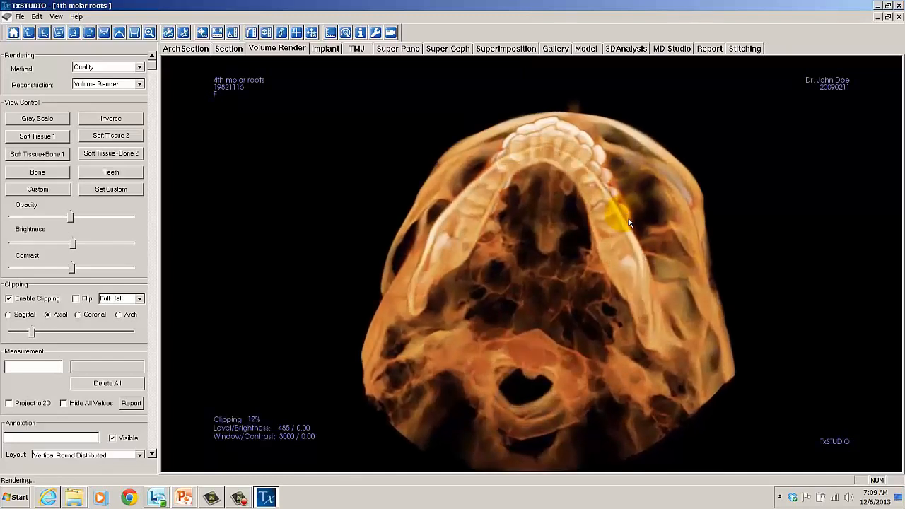
{"action": "scroll", "coordinate": [630, 220], "scroll_direction": "down", "scroll_amount": 4}
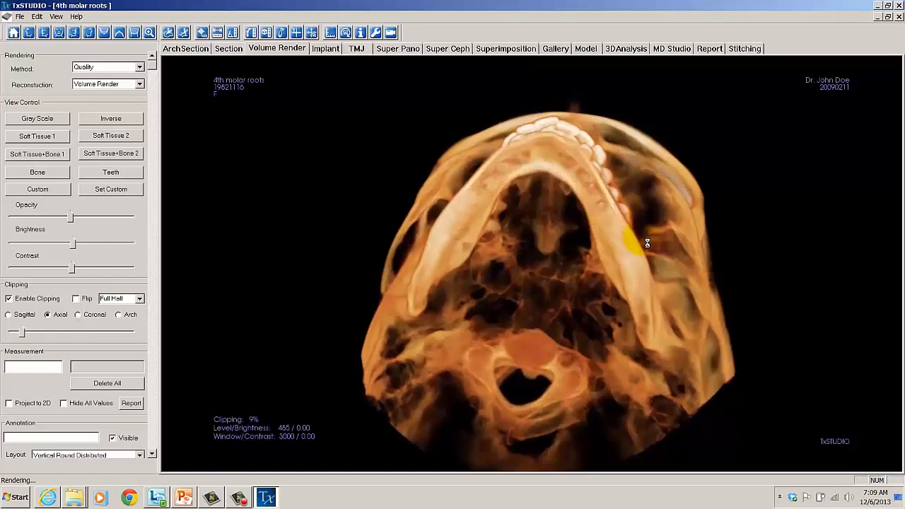
{"action": "scroll", "coordinate": [673, 256], "scroll_direction": "up", "scroll_amount": 3}
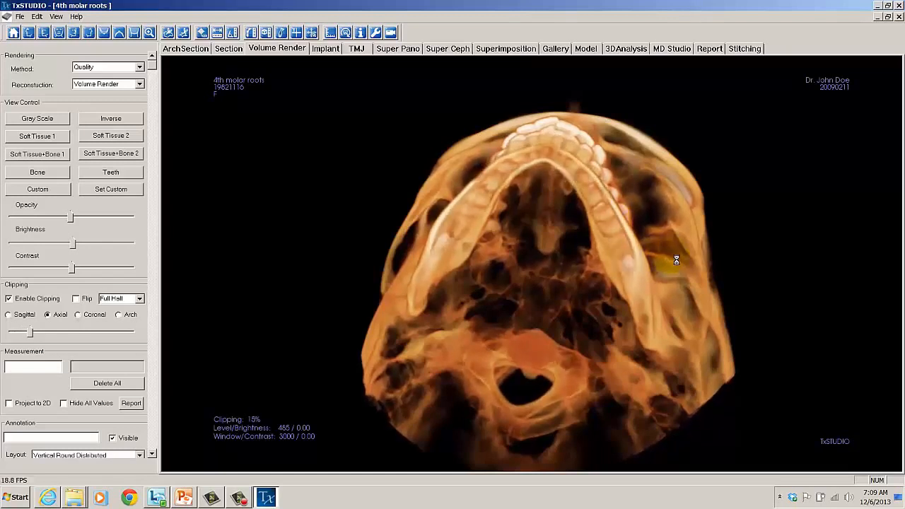
Step: Clip the volume coronally at 48% in the front view and apply the Custom preset to show the rear molars
{"action": "left_click", "coordinate": [78, 315]}
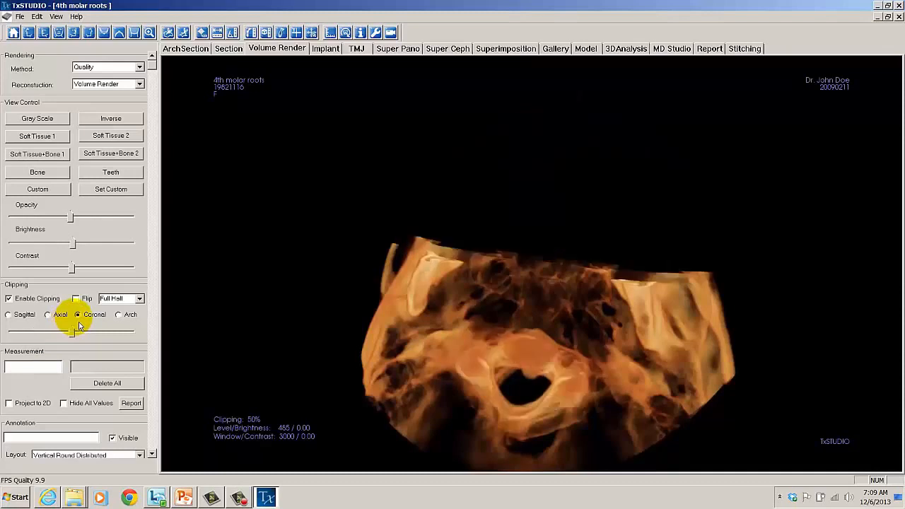
{"action": "left_click", "coordinate": [59, 33]}
{"action": "scroll", "coordinate": [585, 333], "scroll_direction": "down", "scroll_amount": 1}
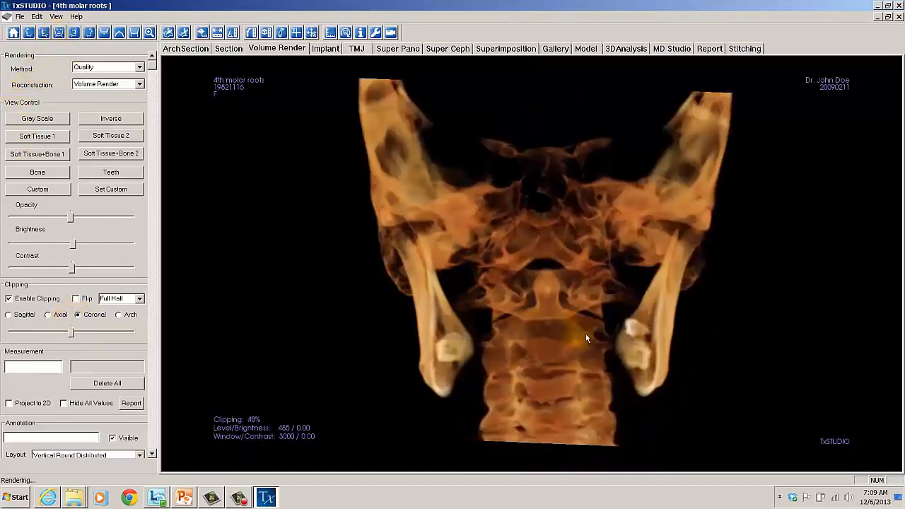
{"action": "scroll", "coordinate": [585, 333], "scroll_direction": "down", "scroll_amount": 3}
{"action": "scroll", "coordinate": [587, 330], "scroll_direction": "up", "scroll_amount": 4}
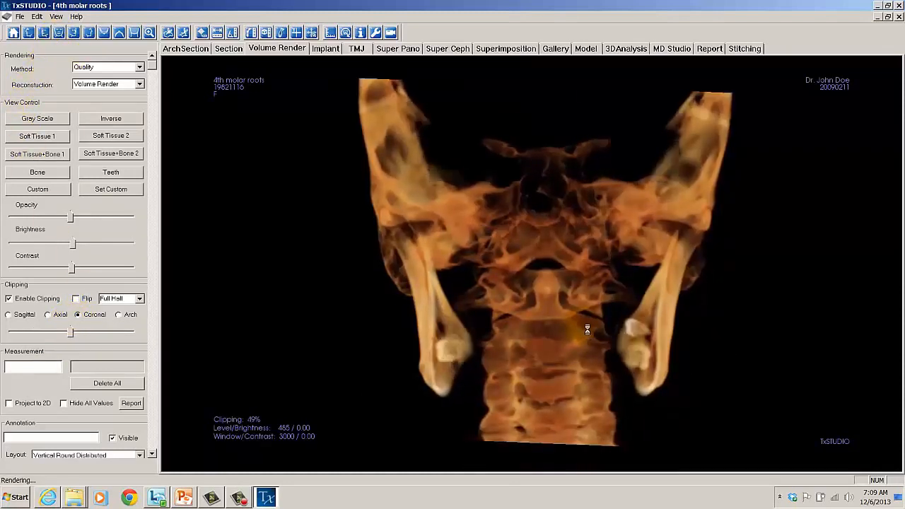
{"action": "left_click", "coordinate": [39, 189]}
{"action": "scroll", "coordinate": [642, 333], "scroll_direction": "down", "scroll_amount": 2}
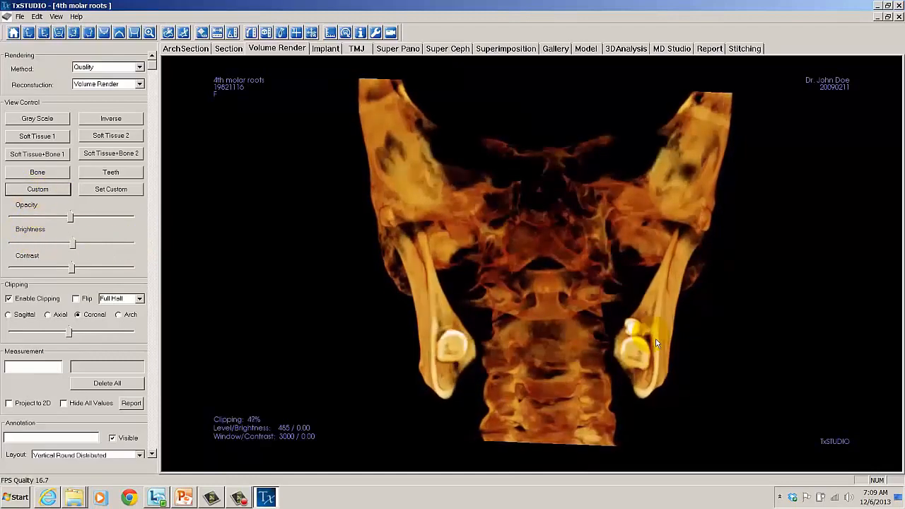
{"action": "scroll", "coordinate": [656, 343], "scroll_direction": "up", "scroll_amount": 1}
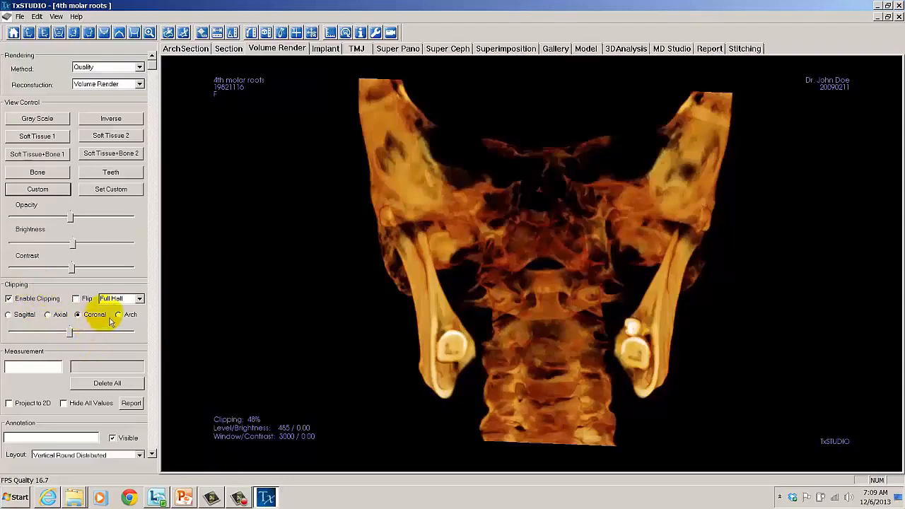
Step: Flip the coronal clipping, set the cut to 48%, and rotate the skull to examine the rear molars from several angles
{"action": "left_click", "coordinate": [78, 299]}
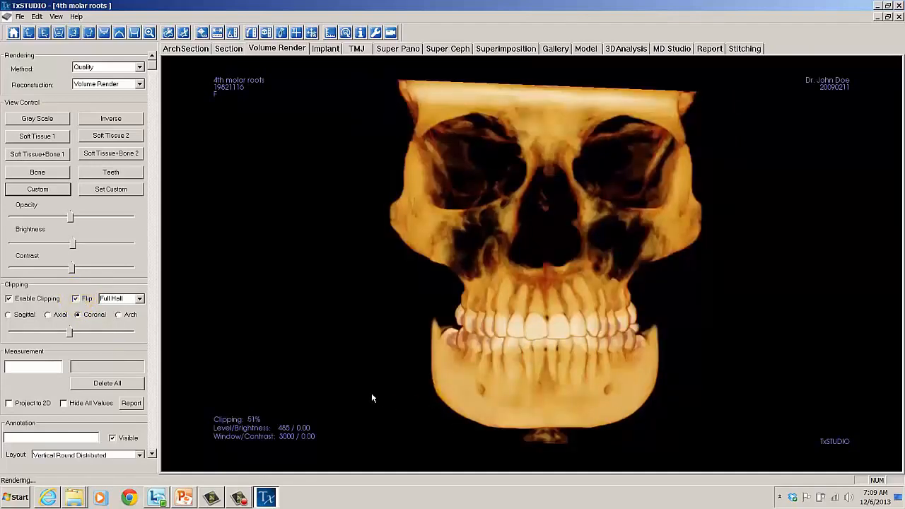
{"action": "left_click_drag", "start_coordinate": [371, 392], "coordinate": [866, 387]}
{"action": "left_click_drag", "start_coordinate": [594, 345], "coordinate": [750, 350]}
{"action": "left_click_drag", "start_coordinate": [495, 349], "coordinate": [348, 349]}
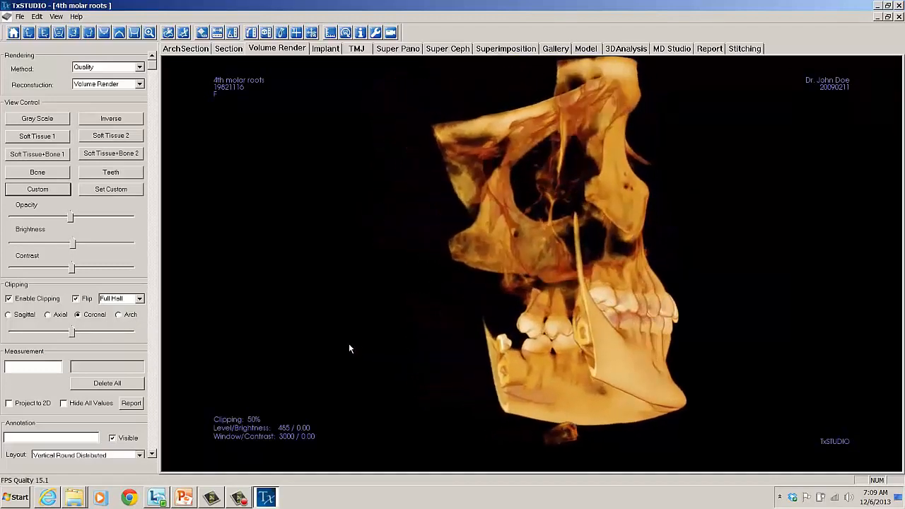
{"action": "scroll", "coordinate": [527, 344], "scroll_direction": "down", "scroll_amount": 1}
{"action": "scroll", "coordinate": [527, 345], "scroll_direction": "down", "scroll_amount": 1}
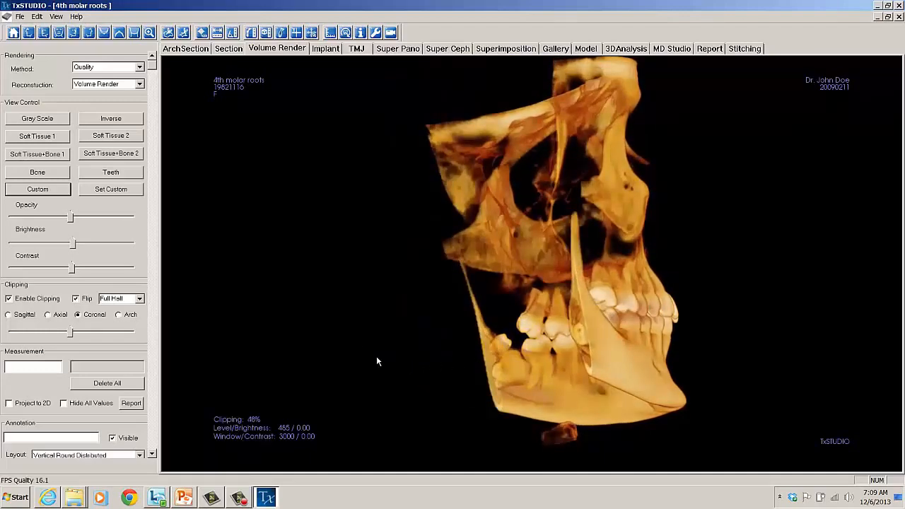
{"action": "left_click_drag", "start_coordinate": [376, 355], "coordinate": [614, 325]}
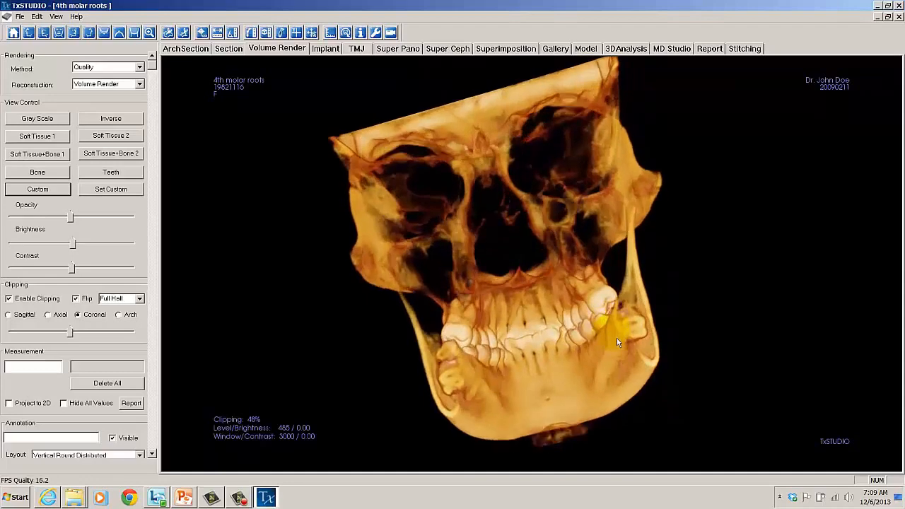
{"action": "left_click_drag", "start_coordinate": [733, 357], "coordinate": [579, 372]}
{"action": "left_click", "coordinate": [130, 115]}
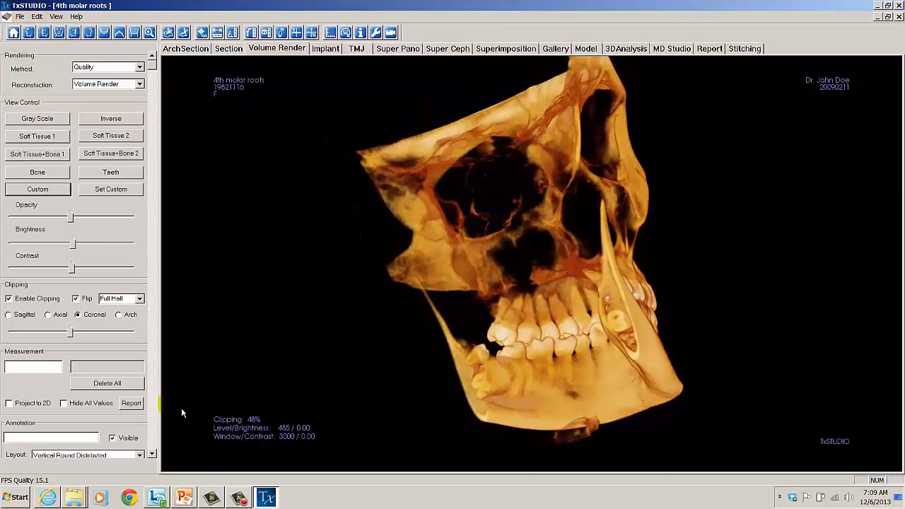
Step: Turn off clipping and restore the Teeth preset in the fitted front view
{"action": "left_click", "coordinate": [10, 300]}
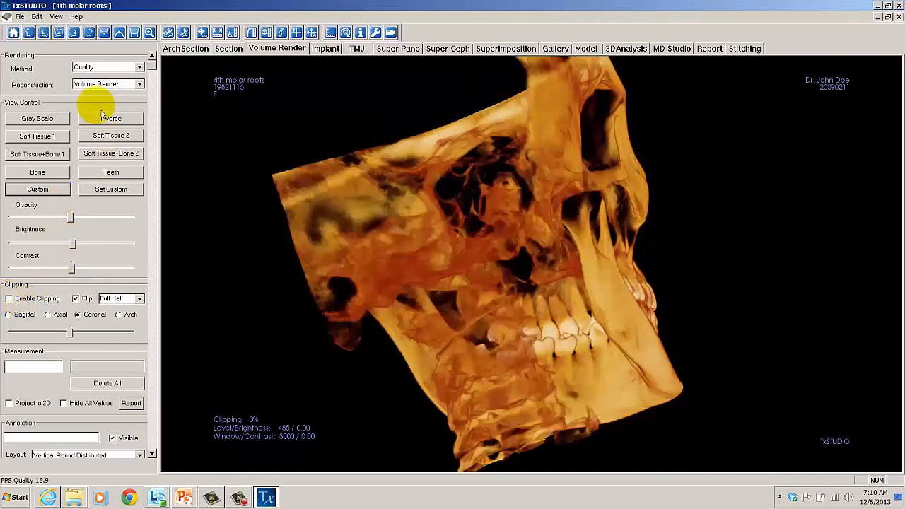
{"action": "left_click", "coordinate": [59, 33]}
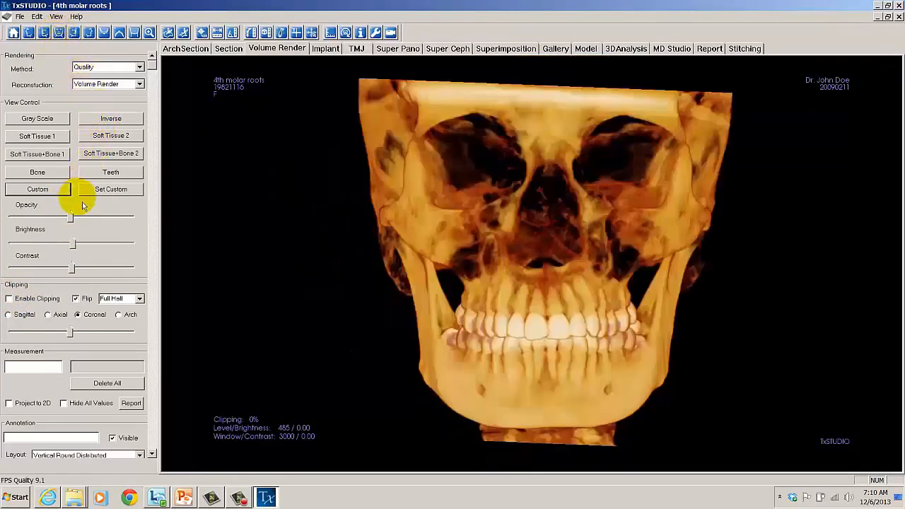
{"action": "left_click", "coordinate": [12, 32]}
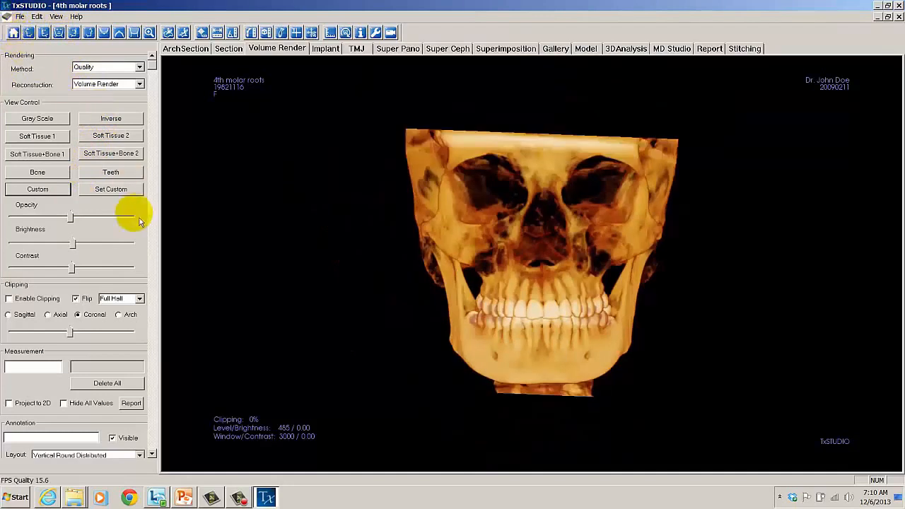
{"action": "left_click", "coordinate": [113, 173]}
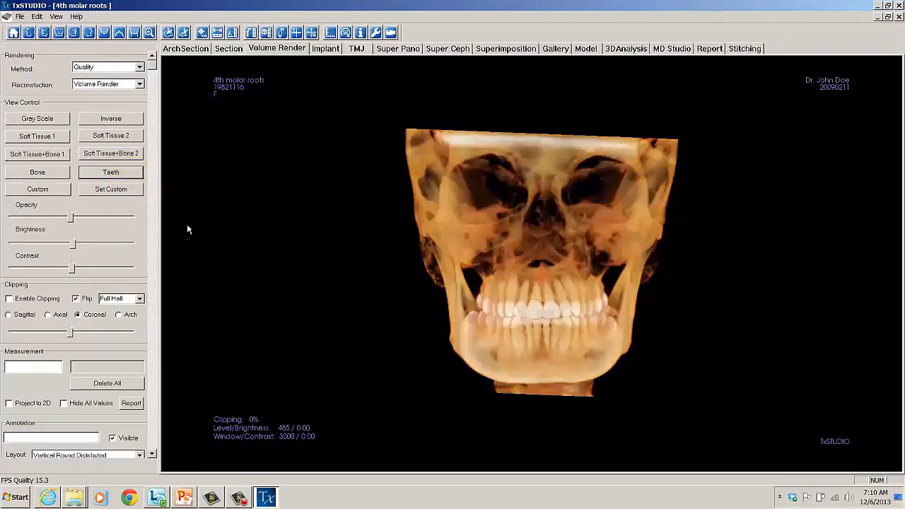
{"action": "left_click", "coordinate": [38, 189]}
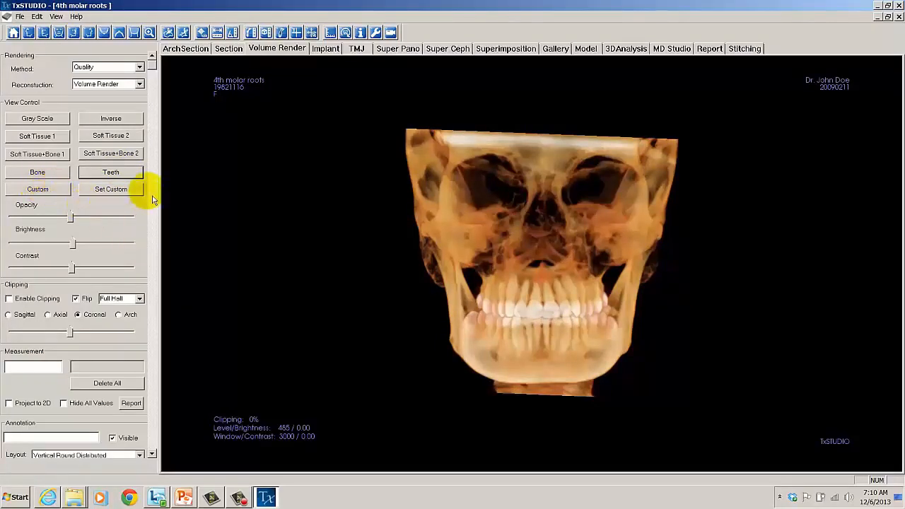
Step: Show the skull enlarged from its right side using the Default rendering method
{"action": "left_click", "coordinate": [174, 40]}
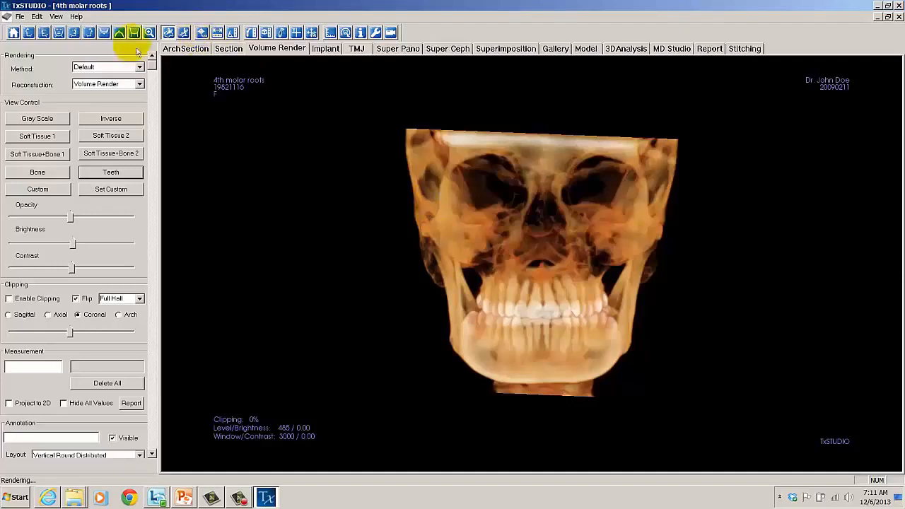
{"action": "left_click", "coordinate": [97, 38]}
{"action": "mouse_move", "coordinate": [654, 268]}
{"action": "left_mouse_down"}
{"action": "mouse_move", "coordinate": [670, 268]}
{"action": "mouse_move", "coordinate": [657, 275]}
{"action": "left_mouse_up"}
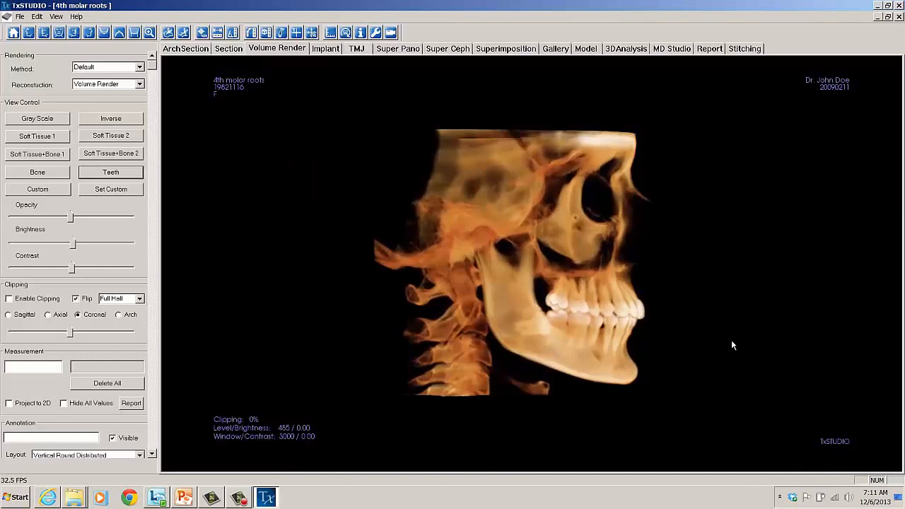
{"action": "left_click_drag", "start_coordinate": [731, 340], "coordinate": [705, 276], "text": "ctrl"}
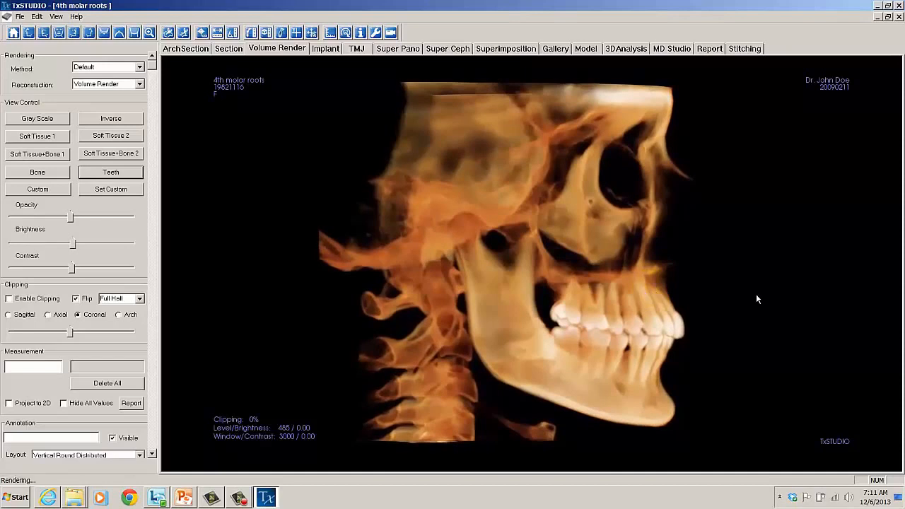
Step: Cut away the cervical spine and rear skull with a freehand line along the mandible's back edge, and rotate the skull to the front
{"action": "left_click_drag", "start_coordinate": [756, 293], "coordinate": [753, 299]}
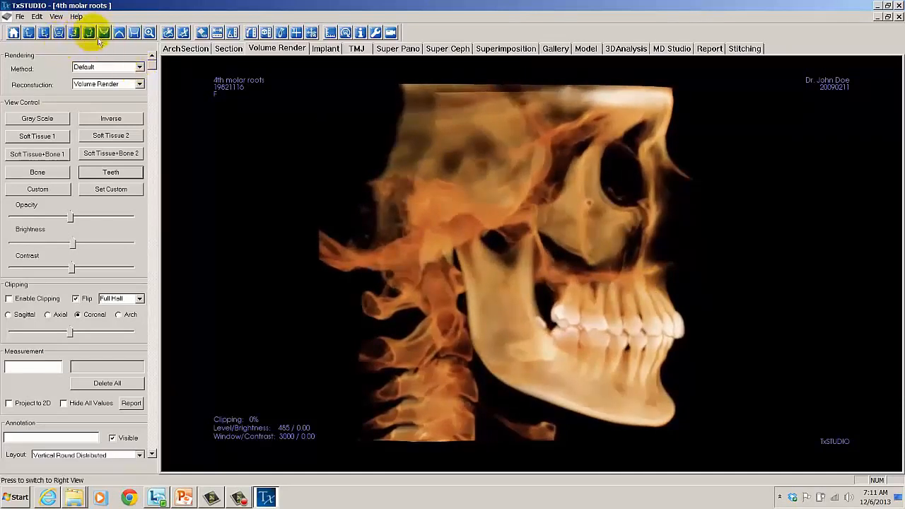
{"action": "left_click", "coordinate": [170, 33]}
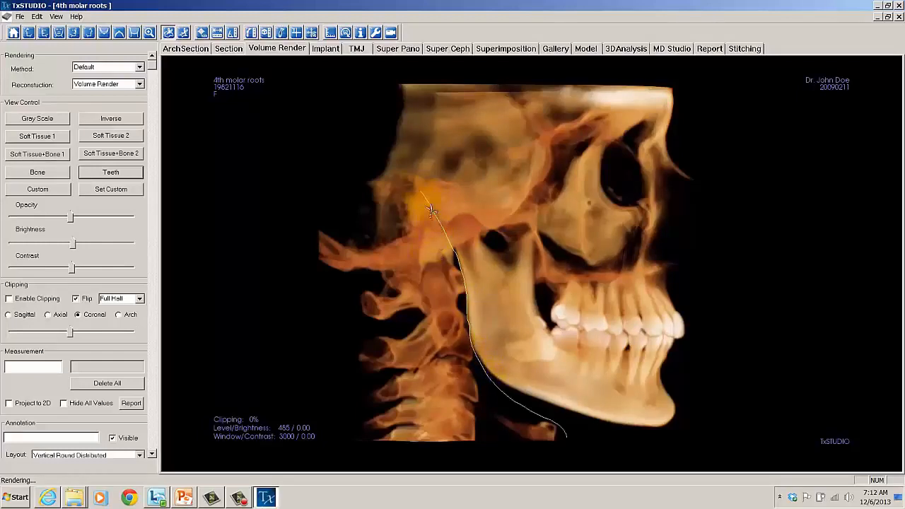
{"action": "left_click", "coordinate": [428, 289]}
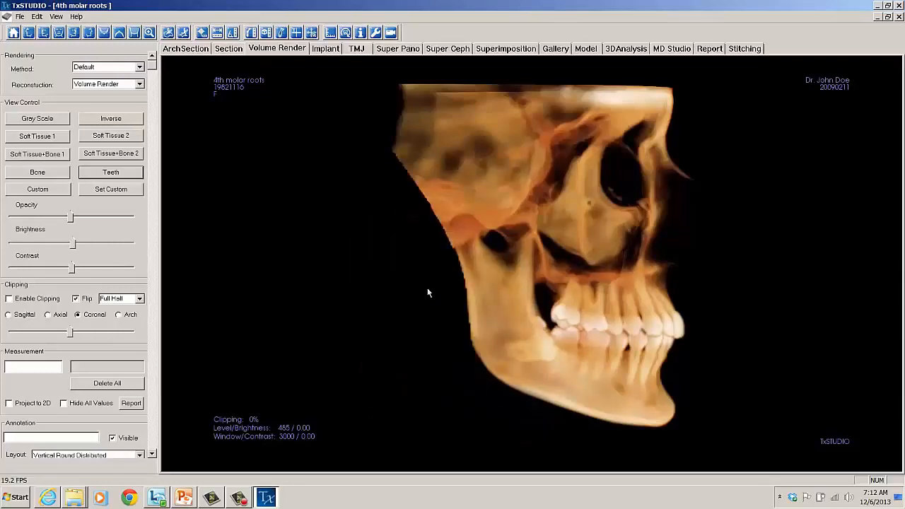
{"action": "left_click_drag", "start_coordinate": [384, 296], "coordinate": [694, 302]}
{"action": "left_click_drag", "start_coordinate": [684, 302], "coordinate": [678, 305]}
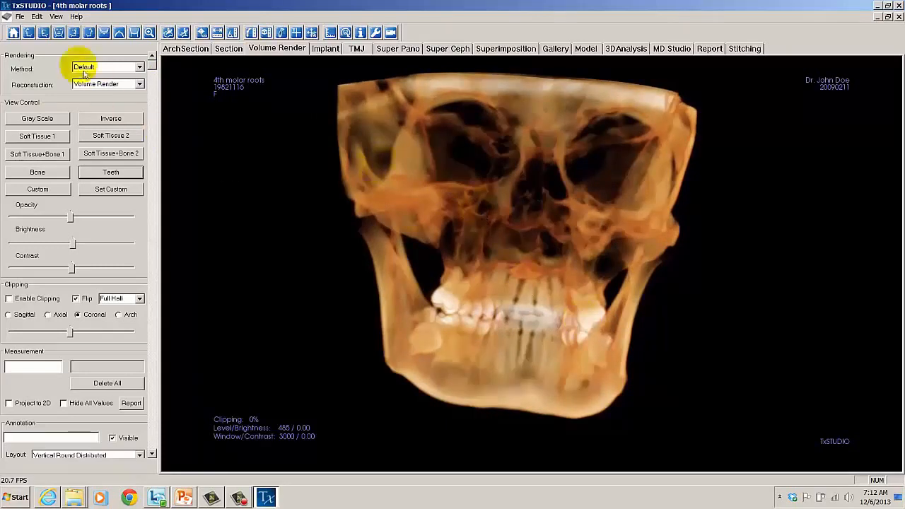
Step: Undo the cut through the spine and rear skull, and rotate the restored skull to its right side
{"action": "left_click", "coordinate": [41, 22]}
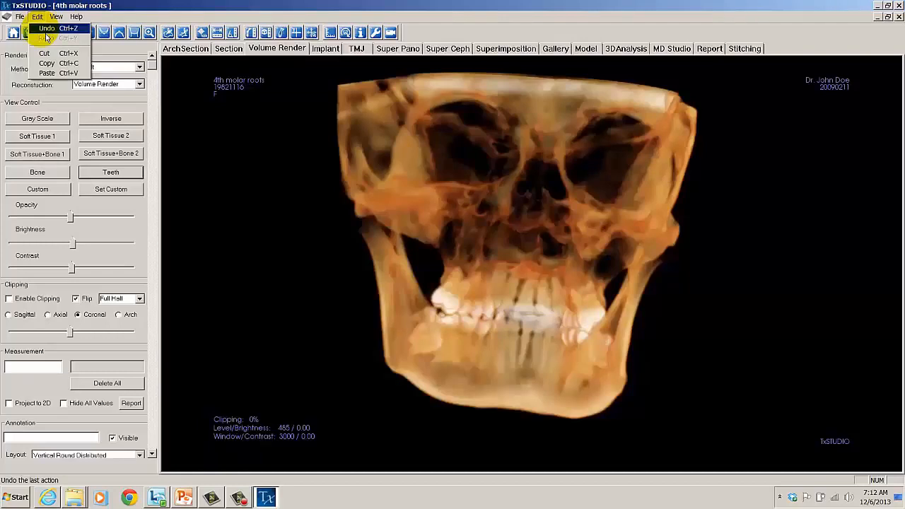
{"action": "left_click", "coordinate": [46, 28]}
{"action": "left_click_drag", "start_coordinate": [772, 296], "coordinate": [469, 245]}
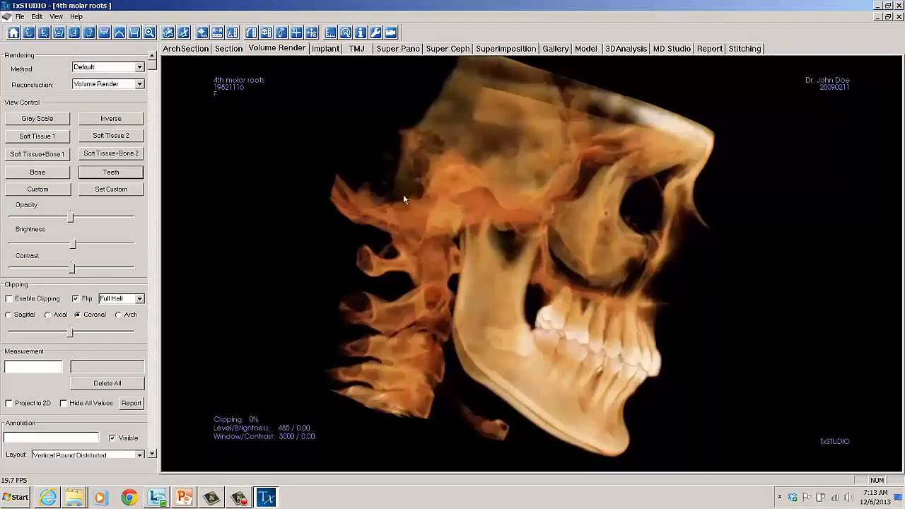
Step: Show the skull in the front and left views, and enlarge an oblique left-side view of the rear molars
{"action": "left_click", "coordinate": [60, 33]}
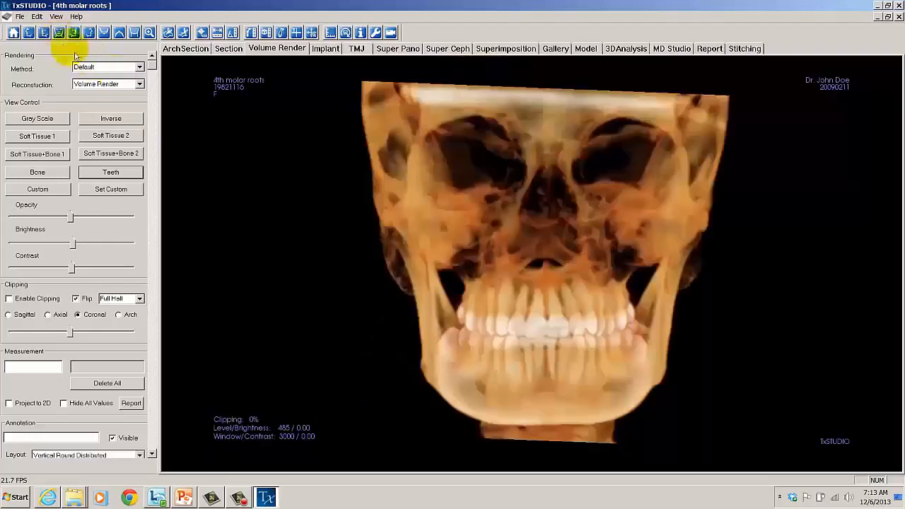
{"action": "left_click", "coordinate": [28, 33]}
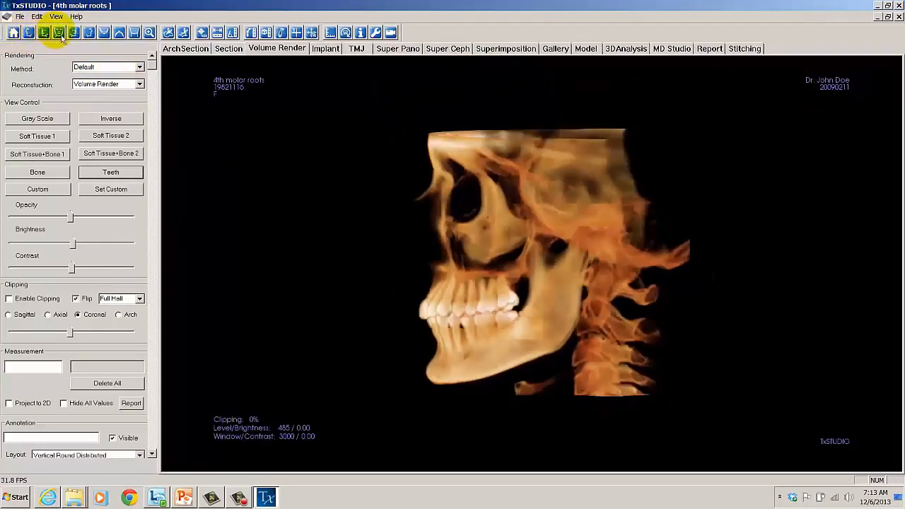
{"action": "left_click", "coordinate": [60, 33]}
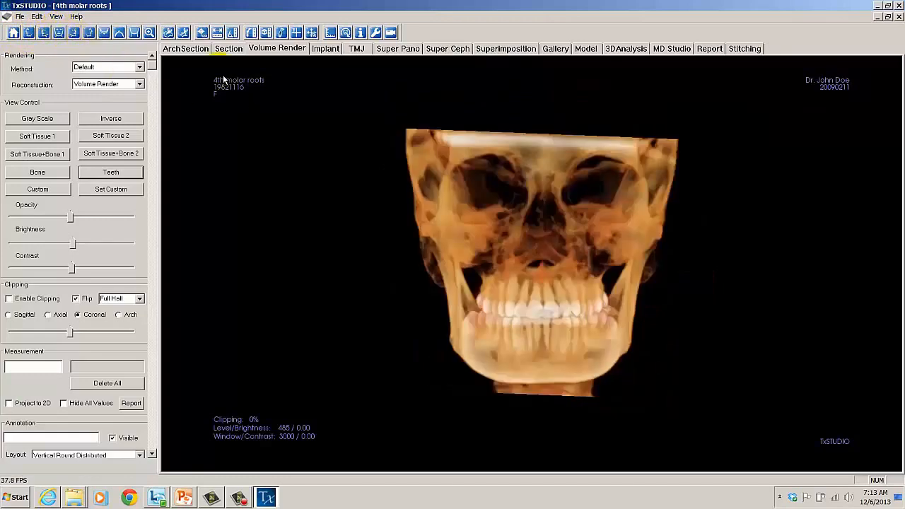
{"action": "left_click_drag", "start_coordinate": [673, 249], "coordinate": [398, 237]}
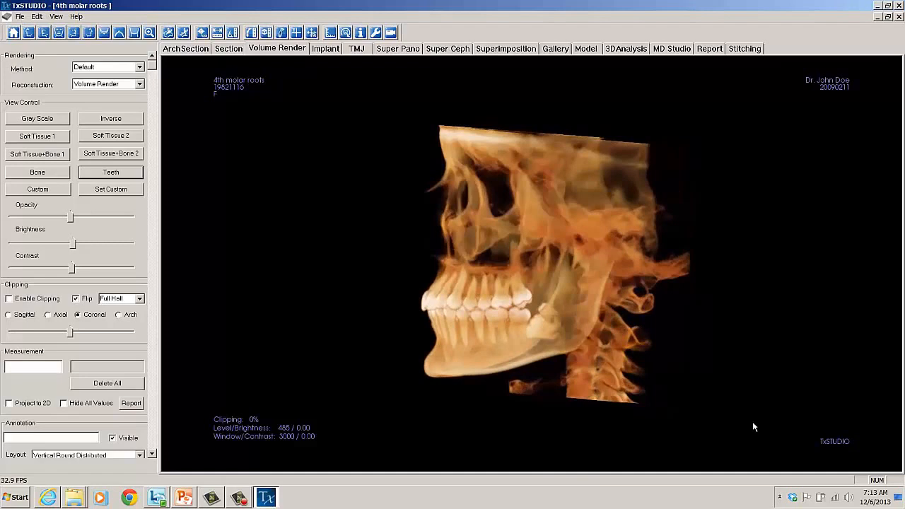
{"action": "left_click_drag", "start_coordinate": [753, 422], "coordinate": [698, 320], "text": "ctrl"}
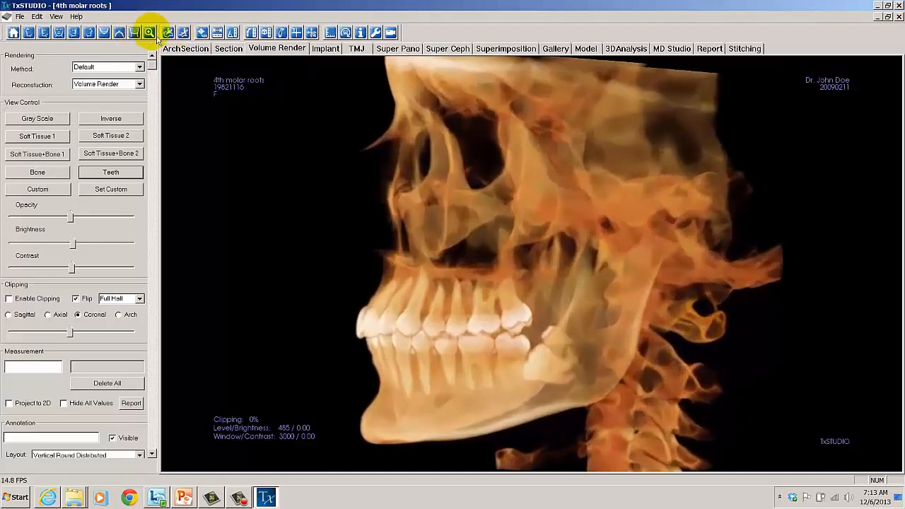
Step: Cut a polygon around the rear lower molars out of the volume, and undo the removal after inspecting the opening from an angle
{"action": "left_click", "coordinate": [185, 35]}
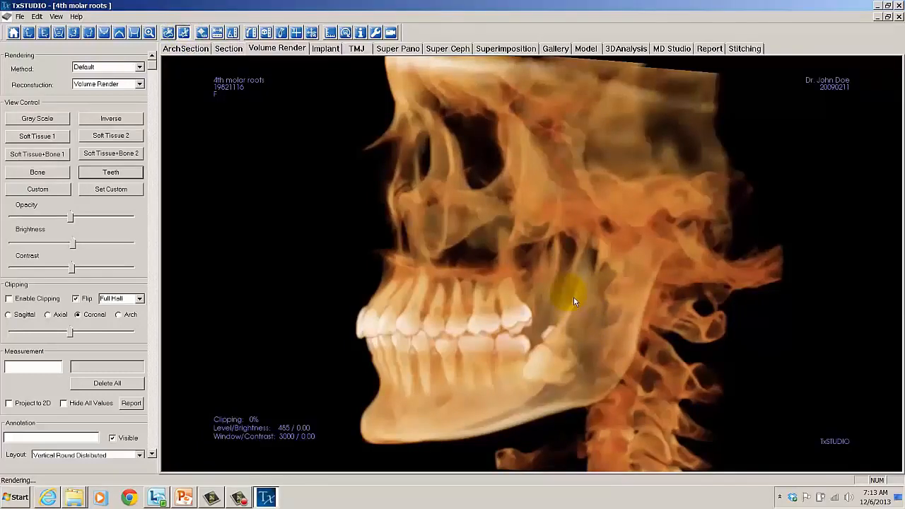
{"action": "left_click", "coordinate": [539, 314]}
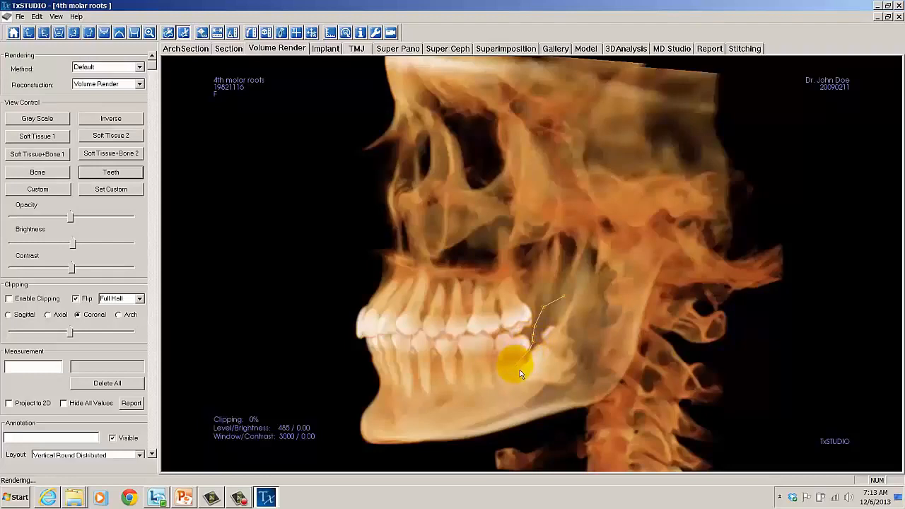
{"action": "left_click", "coordinate": [563, 398]}
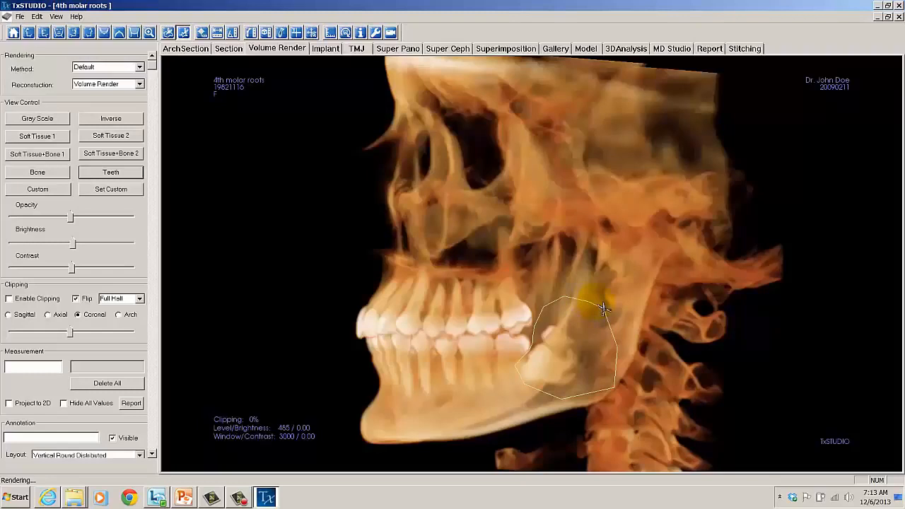
{"action": "left_click", "coordinate": [580, 351]}
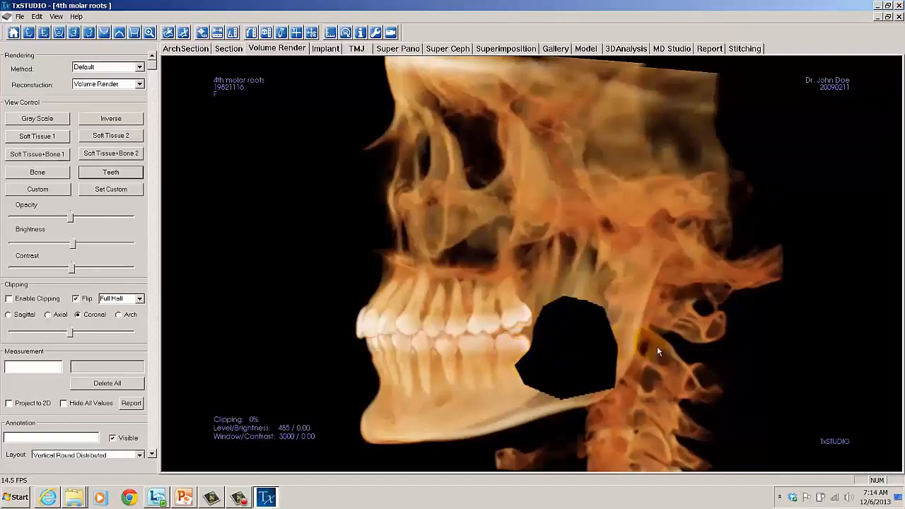
{"action": "left_click_drag", "start_coordinate": [656, 346], "coordinate": [727, 329]}
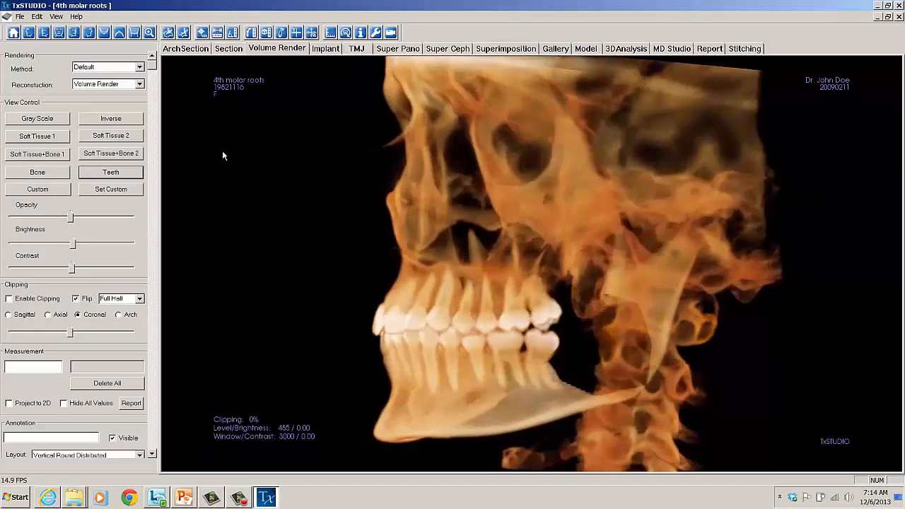
{"action": "left_click", "coordinate": [39, 17]}
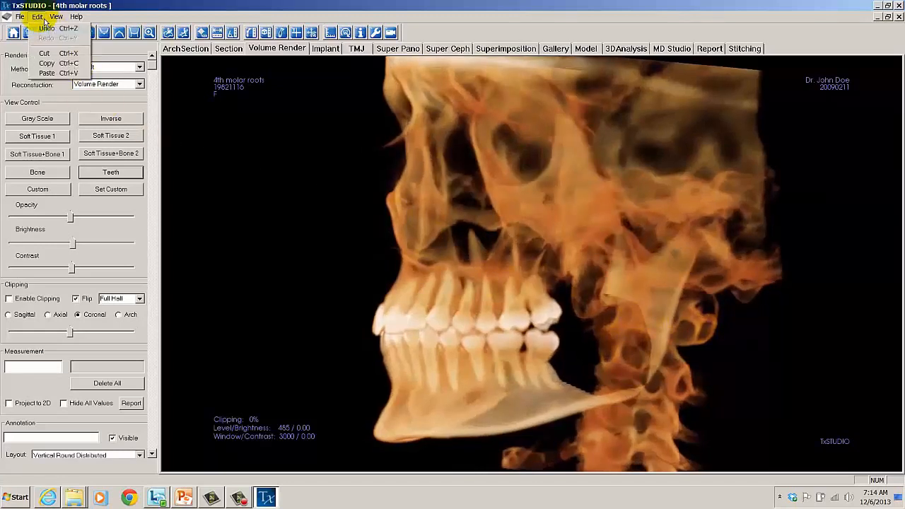
{"action": "left_click", "coordinate": [48, 30]}
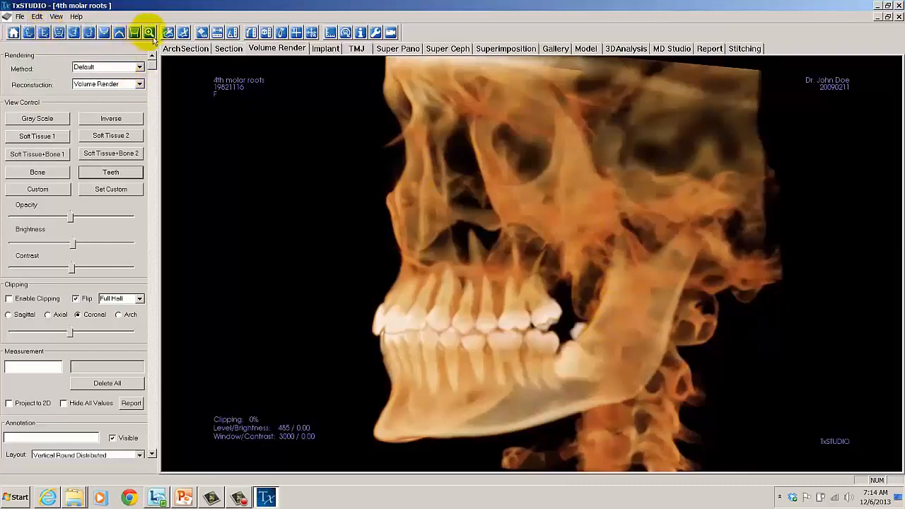
Step: Isolate the rear lower molars and jaw angle by keeping only the region inside a polygon outline, and inspect the piece from several angles
{"action": "left_click", "coordinate": [182, 32]}
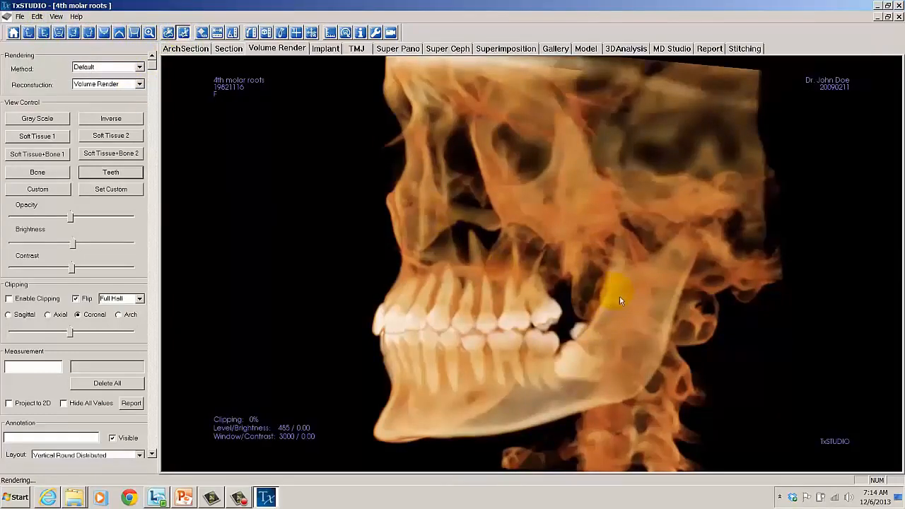
{"action": "left_click_drag", "start_coordinate": [619, 297], "coordinate": [587, 308]}
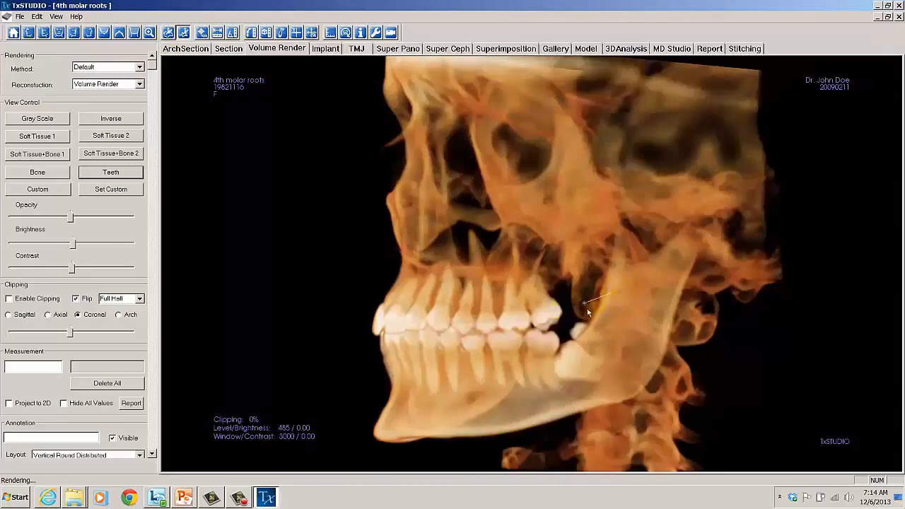
{"action": "left_click", "coordinate": [567, 352]}
{"action": "left_click", "coordinate": [556, 367]}
{"action": "left_click", "coordinate": [677, 362]}
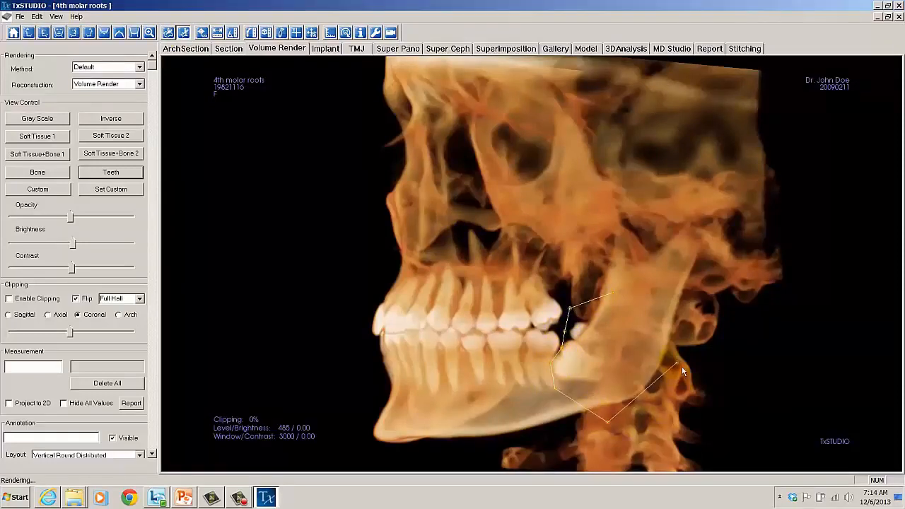
{"action": "double_click", "coordinate": [635, 310]}
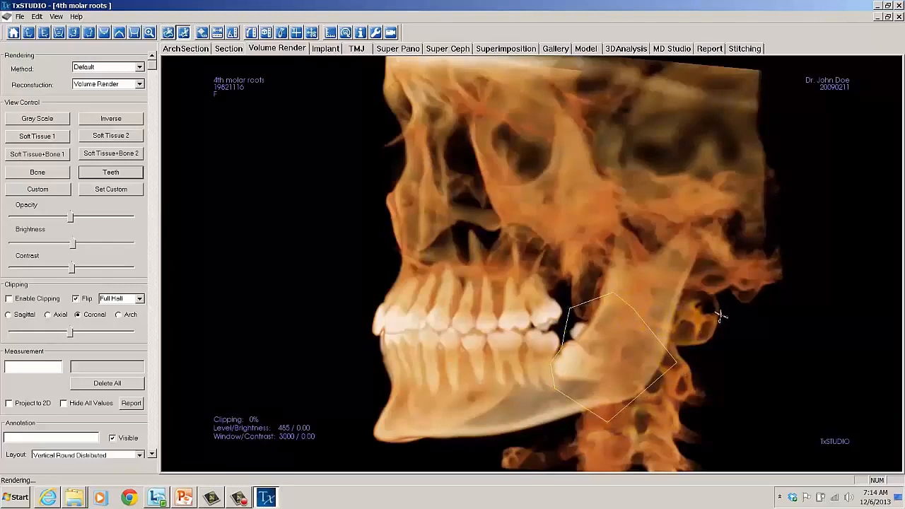
{"action": "left_click", "coordinate": [652, 296]}
{"action": "left_click", "coordinate": [673, 282]}
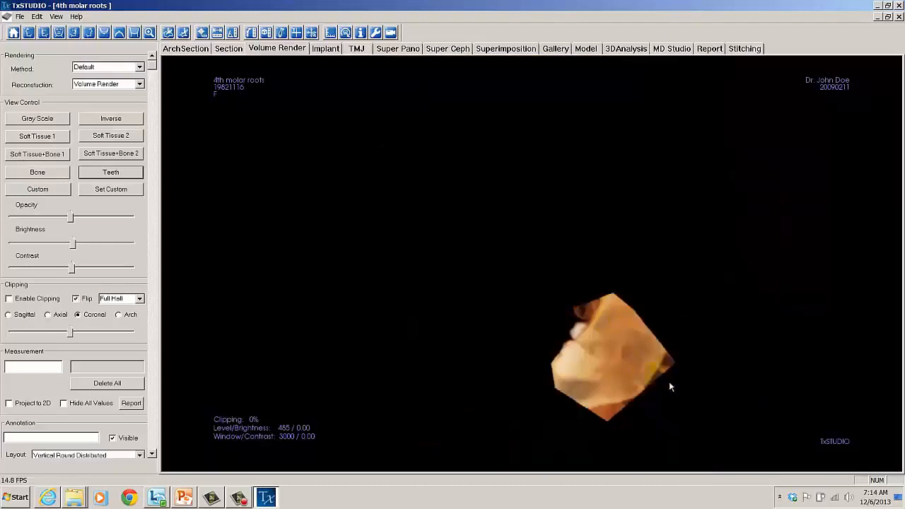
{"action": "mouse_move", "coordinate": [581, 361]}
{"action": "left_mouse_down"}
{"action": "mouse_move", "coordinate": [659, 391]}
{"action": "mouse_move", "coordinate": [745, 386]}
{"action": "mouse_move", "coordinate": [895, 404]}
{"action": "mouse_move", "coordinate": [757, 382]}
{"action": "mouse_move", "coordinate": [637, 335]}
{"action": "mouse_move", "coordinate": [523, 334]}
{"action": "mouse_move", "coordinate": [622, 350]}
{"action": "mouse_move", "coordinate": [641, 369]}
{"action": "mouse_move", "coordinate": [675, 369]}
{"action": "left_mouse_up"}
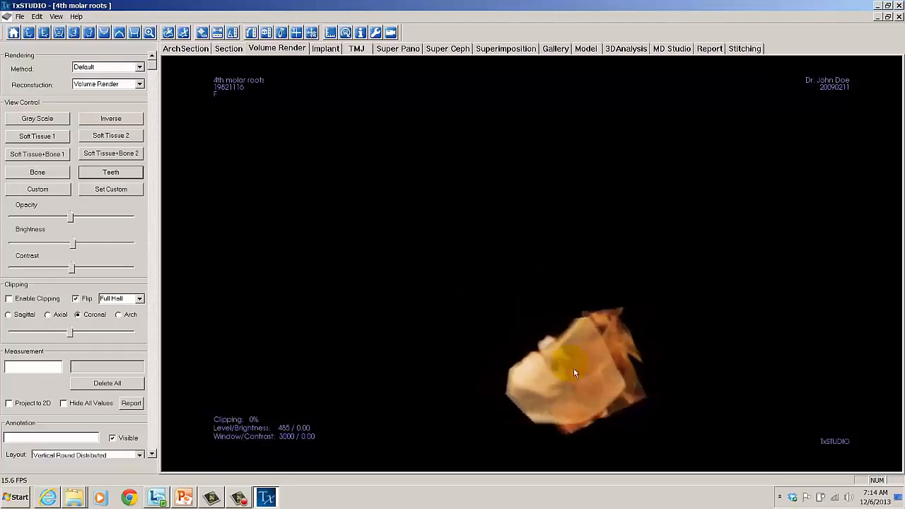
{"action": "left_click_drag", "start_coordinate": [574, 368], "coordinate": [640, 359]}
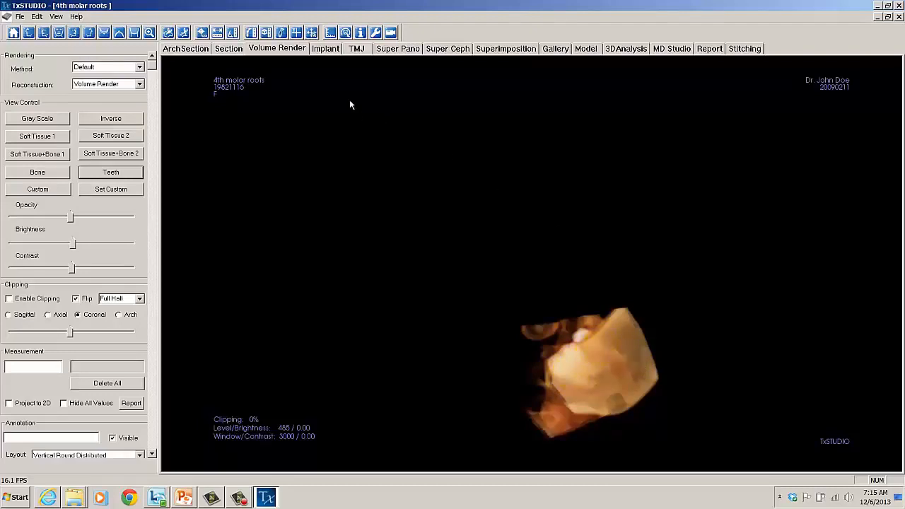
Step: Undo the molar isolation and show the whole skull in the fitted front view
{"action": "left_click", "coordinate": [36, 16]}
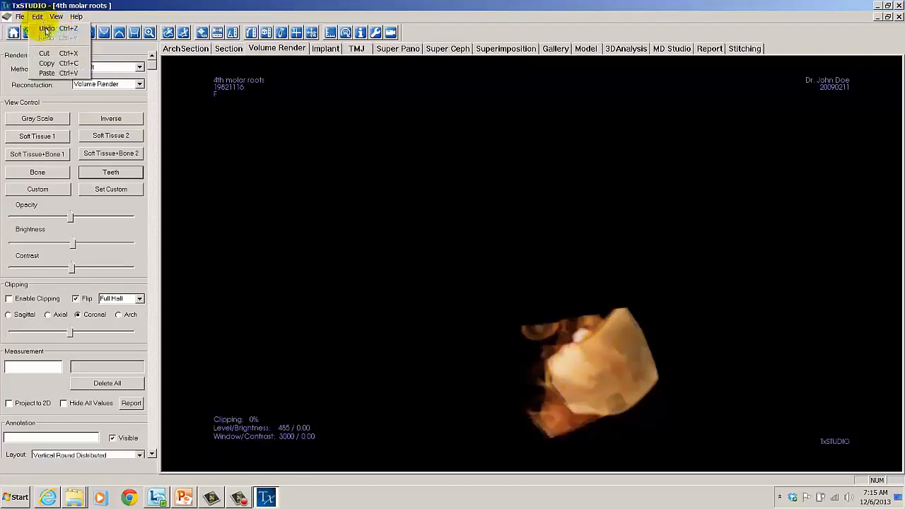
{"action": "left_click", "coordinate": [53, 31]}
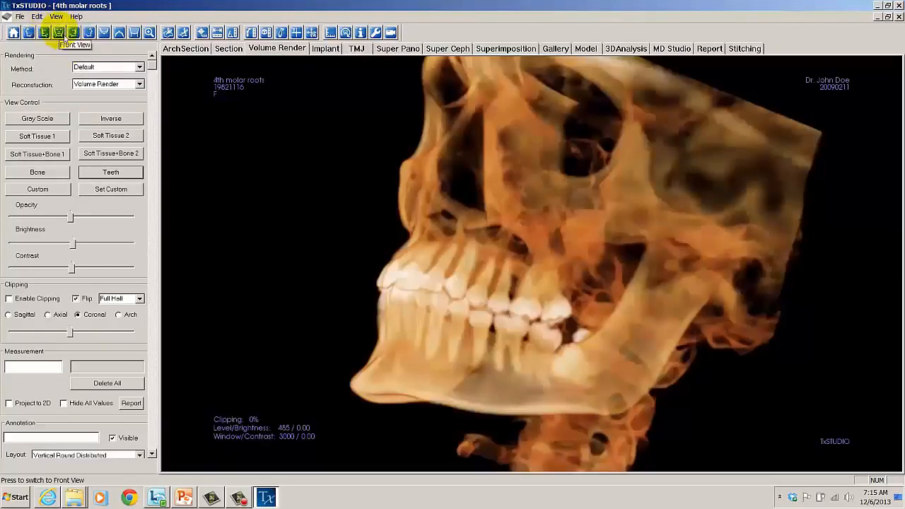
{"action": "left_click", "coordinate": [60, 34]}
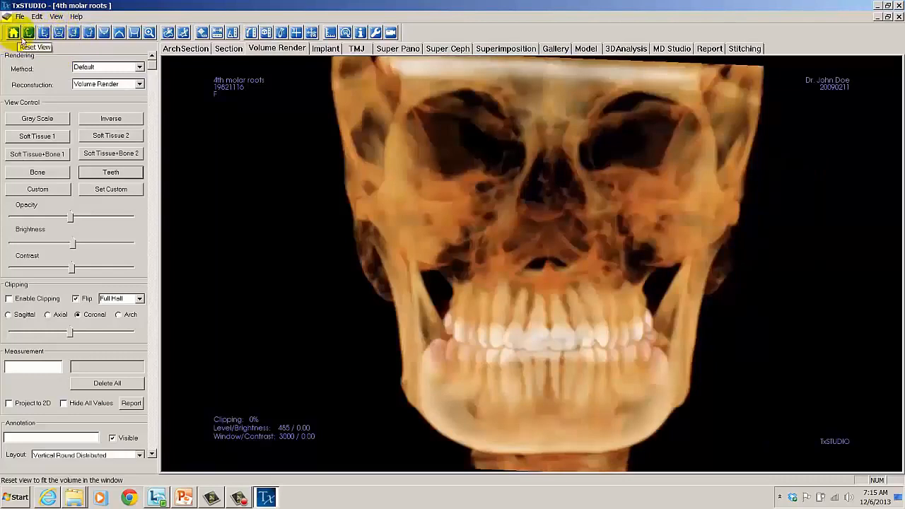
{"action": "left_click", "coordinate": [14, 33]}
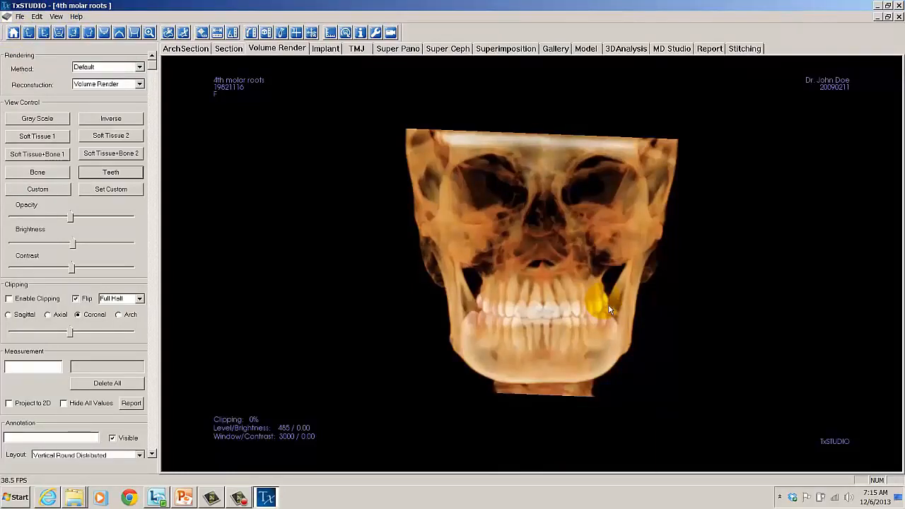
Step: Enable sagittal clipping on the 3D volume in the Section view, and return to Volume Render
{"action": "left_click", "coordinate": [230, 48]}
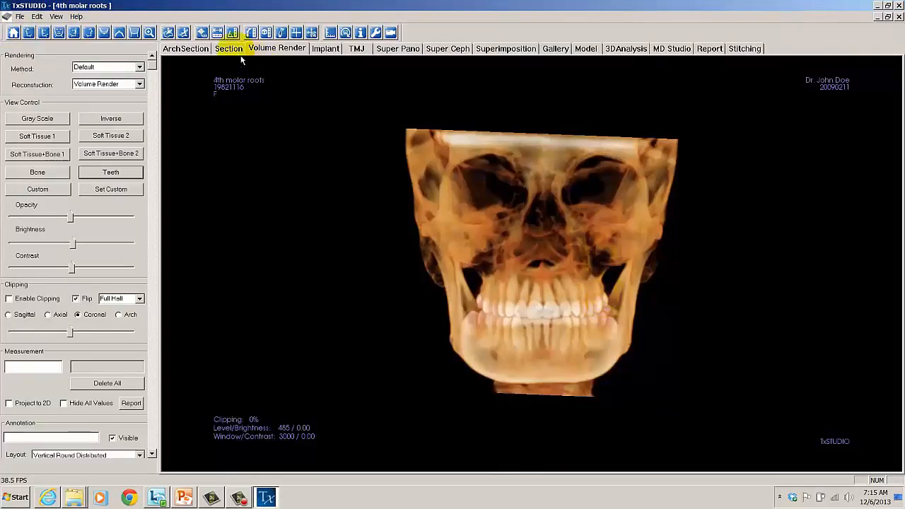
{"action": "left_click", "coordinate": [732, 438]}
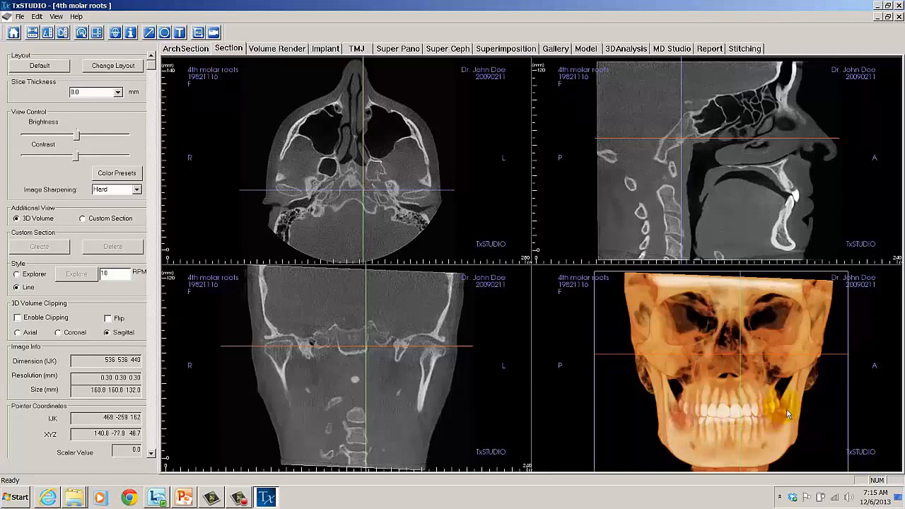
{"action": "mouse_move", "coordinate": [773, 403]}
{"action": "left_mouse_down"}
{"action": "mouse_move", "coordinate": [784, 414]}
{"action": "mouse_move", "coordinate": [781, 382]}
{"action": "mouse_move", "coordinate": [766, 403]}
{"action": "mouse_move", "coordinate": [831, 367]}
{"action": "mouse_move", "coordinate": [868, 369]}
{"action": "mouse_move", "coordinate": [829, 403]}
{"action": "mouse_move", "coordinate": [813, 376]}
{"action": "mouse_move", "coordinate": [782, 398]}
{"action": "left_mouse_up"}
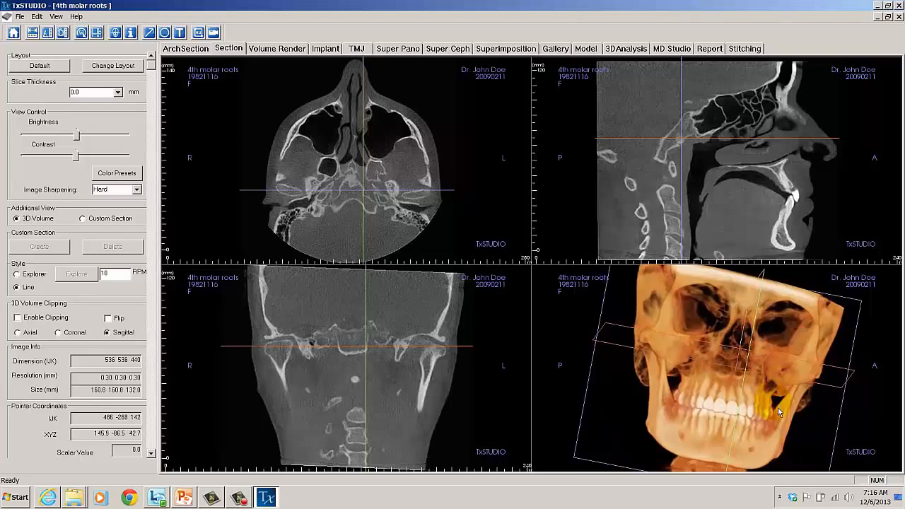
{"action": "left_click_drag", "start_coordinate": [778, 408], "coordinate": [814, 403]}
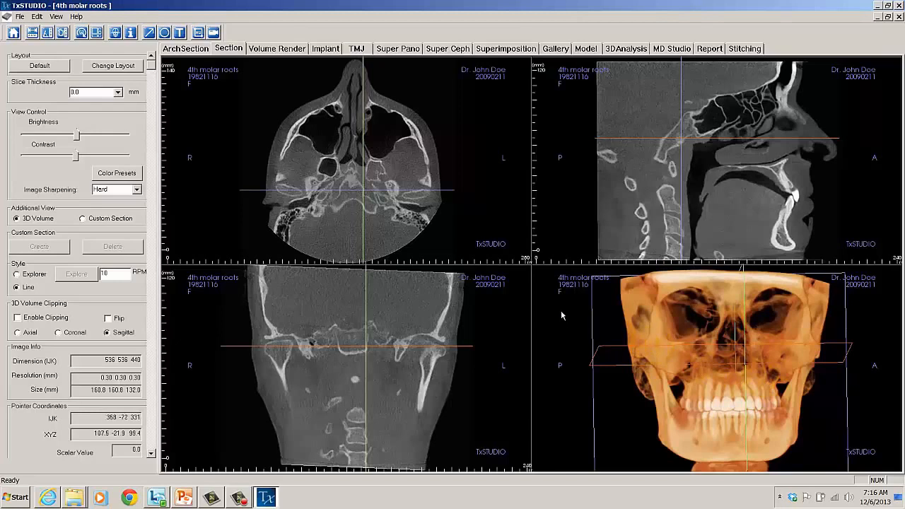
{"action": "left_click", "coordinate": [17, 318]}
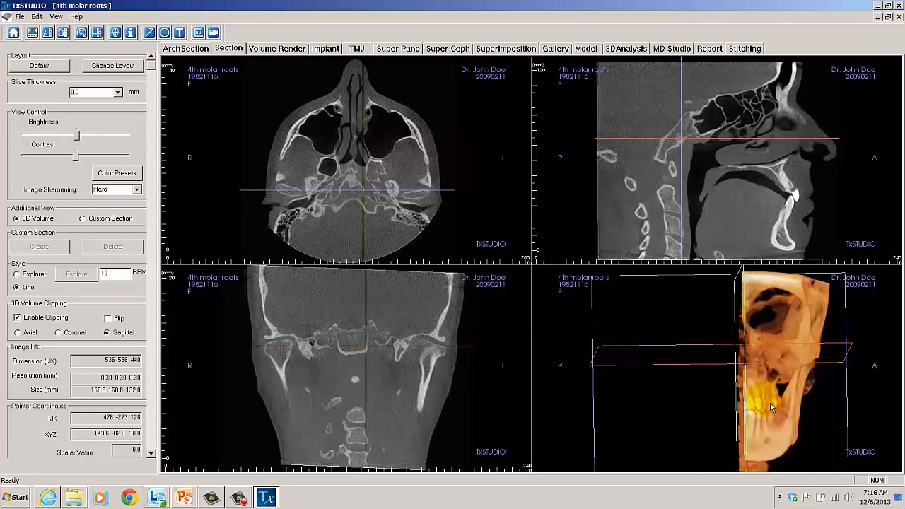
{"action": "left_click", "coordinate": [285, 51]}
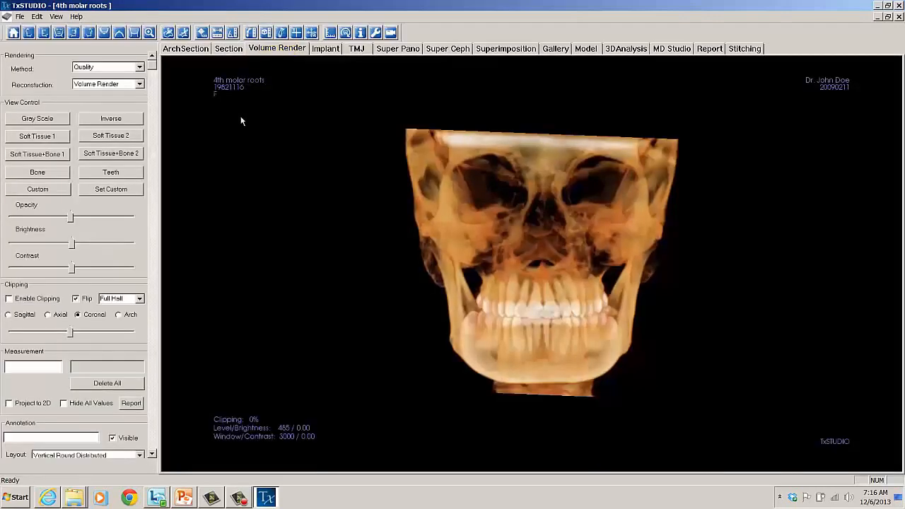
Step: Enable clipping on the rendered skull in the sagittal direction and adjust the cut to 49%, near the facial midline
{"action": "left_click", "coordinate": [9, 299]}
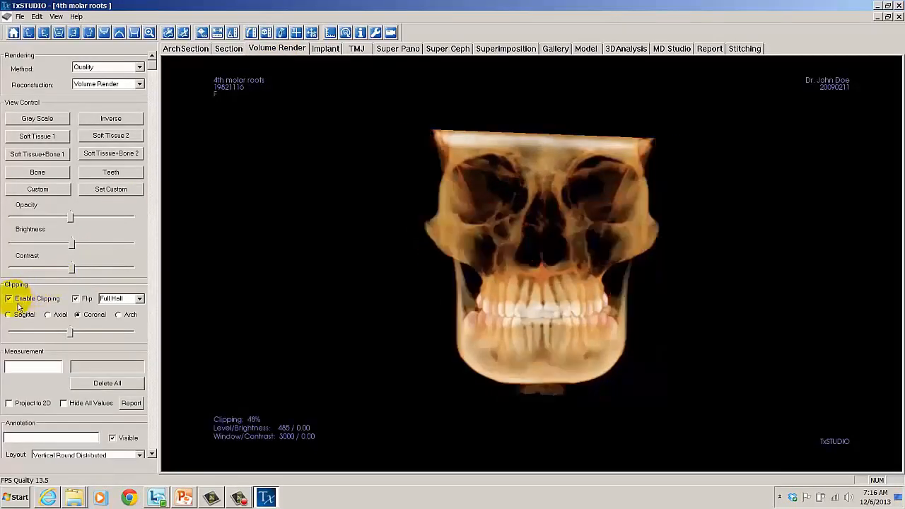
{"action": "left_click", "coordinate": [8, 315]}
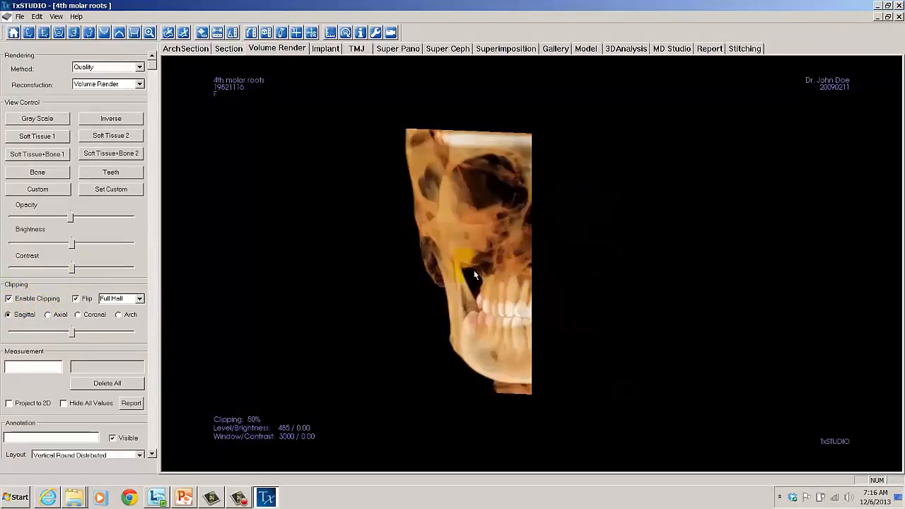
{"action": "mouse_move", "coordinate": [77, 338]}
{"action": "left_mouse_down"}
{"action": "mouse_move", "coordinate": [59, 336]}
{"action": "mouse_move", "coordinate": [78, 337]}
{"action": "mouse_move", "coordinate": [68, 338]}
{"action": "left_mouse_up"}
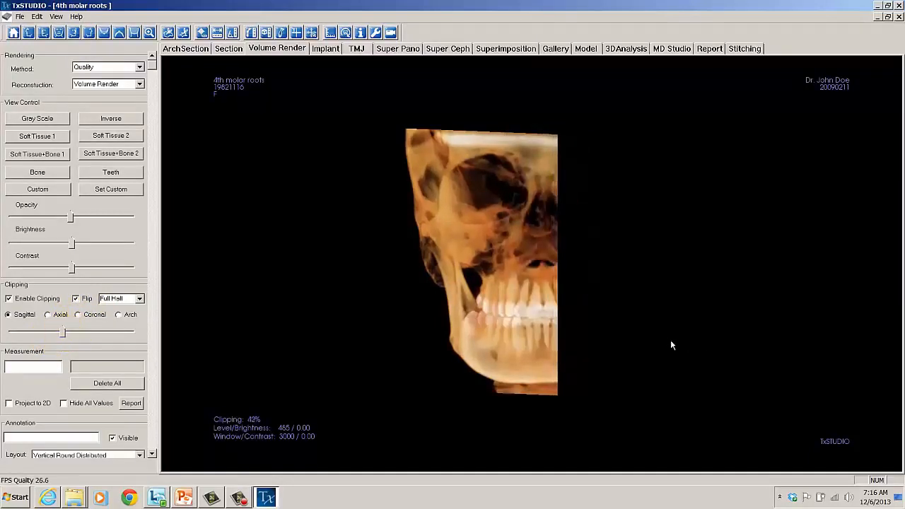
{"action": "scroll", "coordinate": [667, 341], "scroll_direction": "down", "scroll_amount": 4}
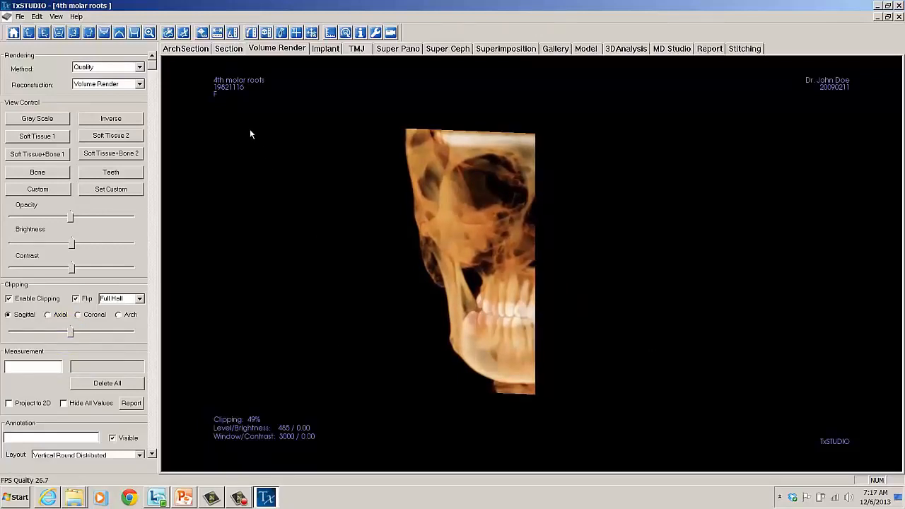
Step: In the Section view, move the sagittal plane to the midline and clip the 3D volume axially at the upper teeth
{"action": "left_click", "coordinate": [239, 51]}
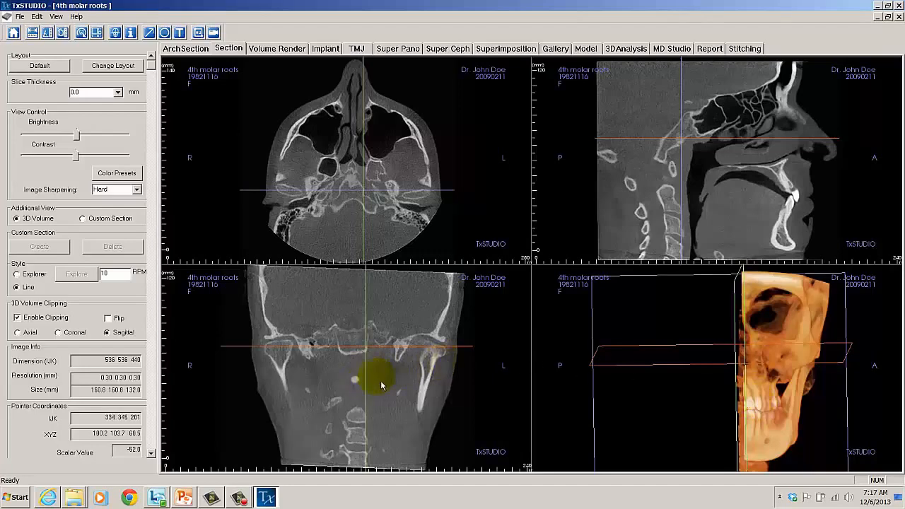
{"action": "mouse_move", "coordinate": [372, 388]}
{"action": "left_mouse_down"}
{"action": "mouse_move", "coordinate": [318, 392]}
{"action": "mouse_move", "coordinate": [386, 381]}
{"action": "mouse_move", "coordinate": [361, 386]}
{"action": "left_mouse_up"}
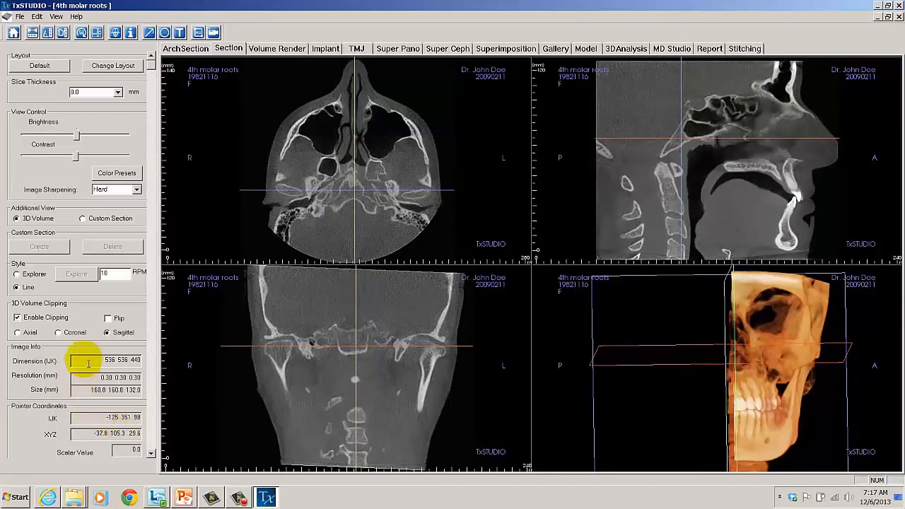
{"action": "left_click", "coordinate": [19, 334]}
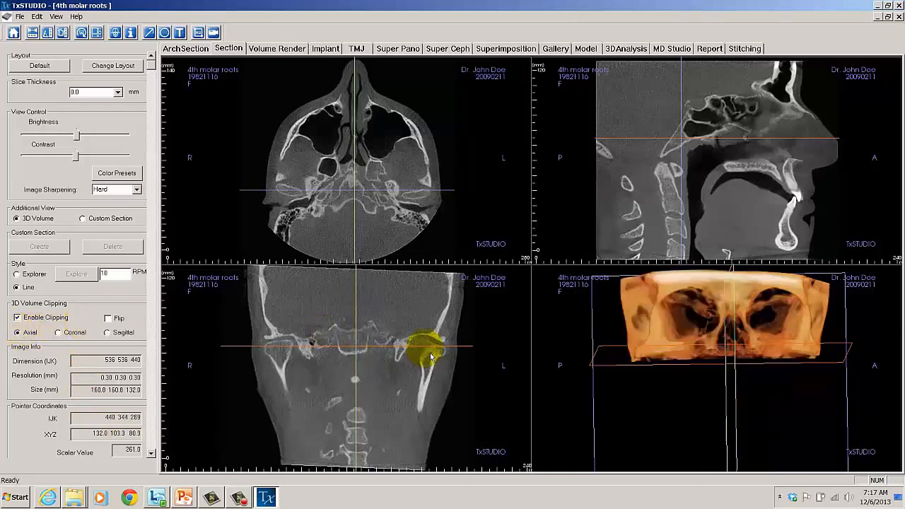
{"action": "left_click_drag", "start_coordinate": [433, 353], "coordinate": [423, 403]}
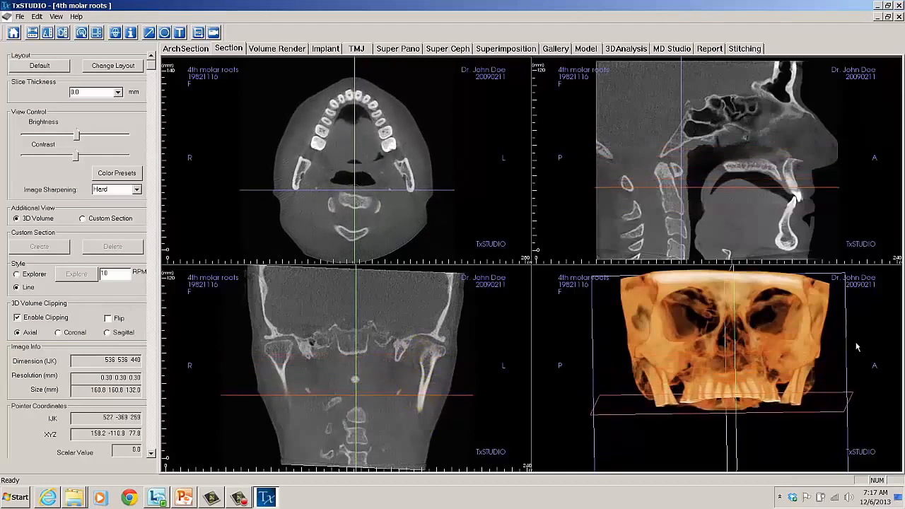
Step: Inspect the axially clipped volume enlarged from several angles, and shift the sagittal plane toward the patient's right in the four-view layout
{"action": "double_click", "coordinate": [768, 369]}
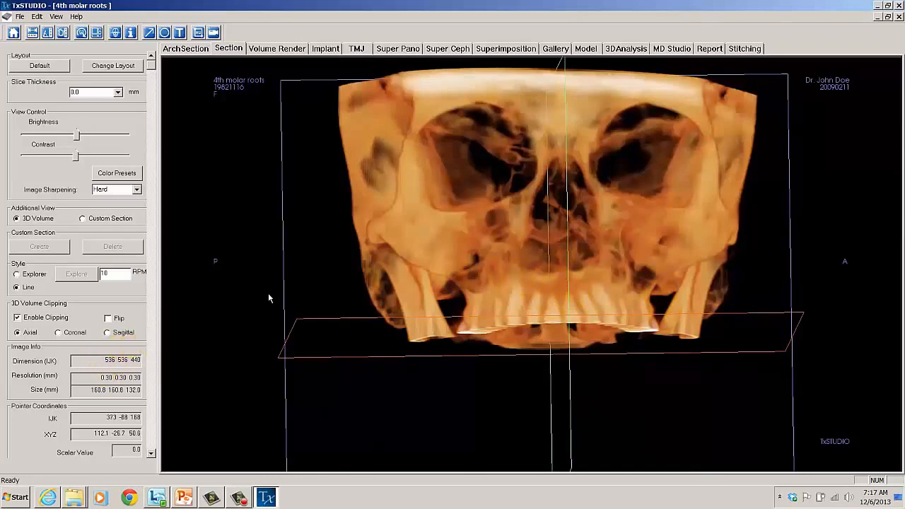
{"action": "left_click_drag", "start_coordinate": [286, 290], "coordinate": [332, 310]}
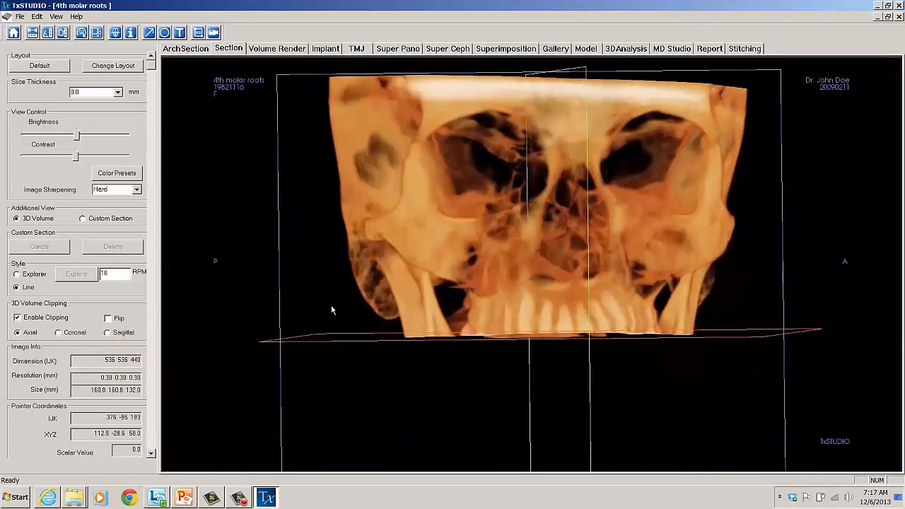
{"action": "left_click_drag", "start_coordinate": [353, 342], "coordinate": [478, 288]}
{"action": "mouse_move", "coordinate": [560, 283]}
{"action": "left_mouse_down"}
{"action": "mouse_move", "coordinate": [548, 307]}
{"action": "mouse_move", "coordinate": [570, 295]}
{"action": "left_mouse_up"}
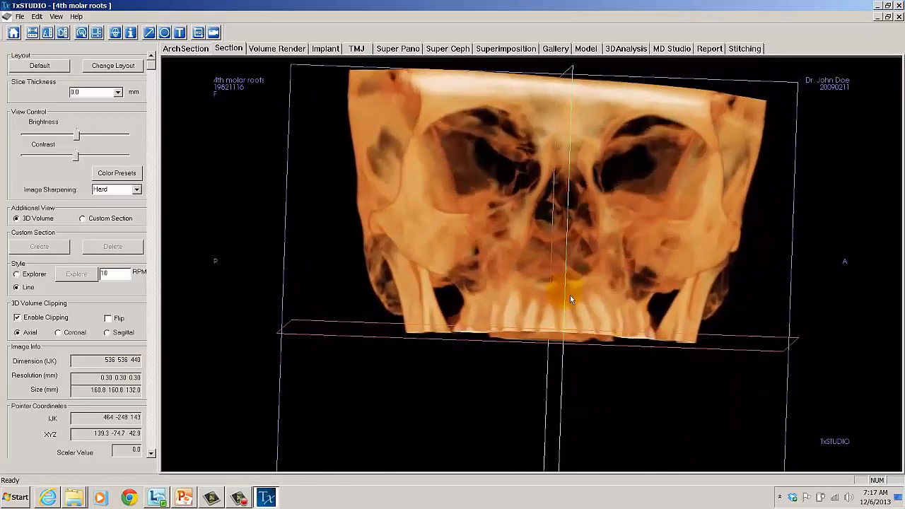
{"action": "double_click", "coordinate": [515, 299]}
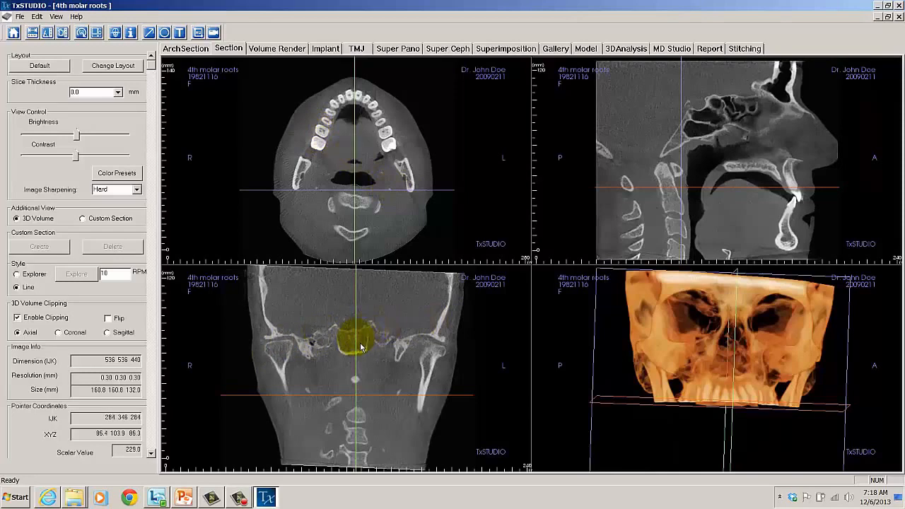
{"action": "left_click_drag", "start_coordinate": [360, 347], "coordinate": [331, 347]}
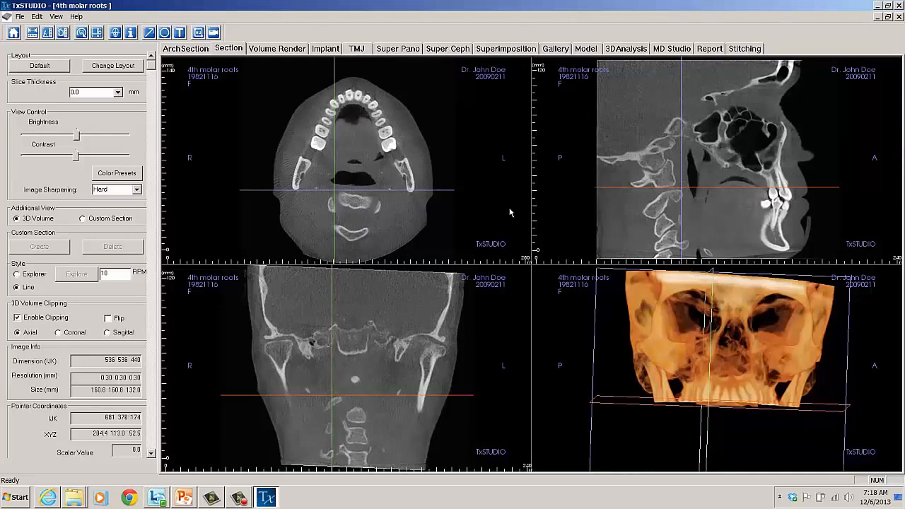
Step: Turn off clipping in Volume Render and orient the whole skull in an angled side profile
{"action": "left_click", "coordinate": [284, 51]}
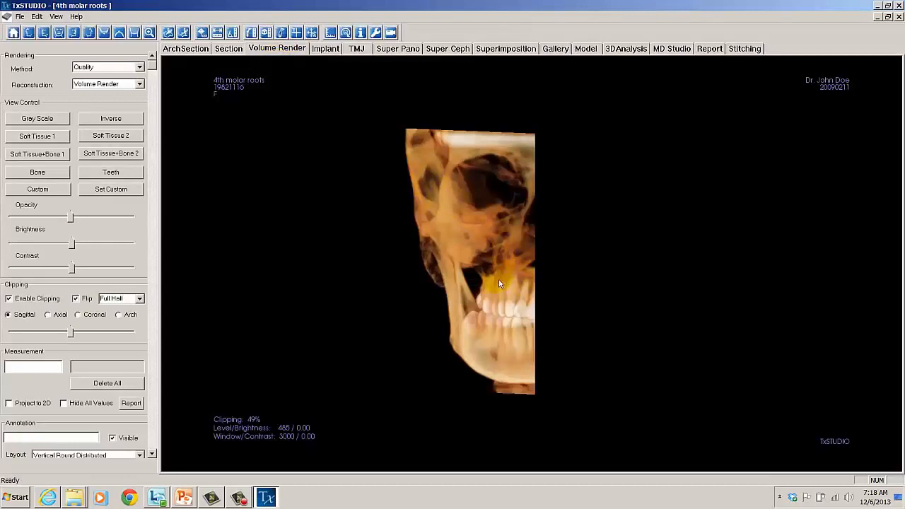
{"action": "left_click", "coordinate": [10, 301]}
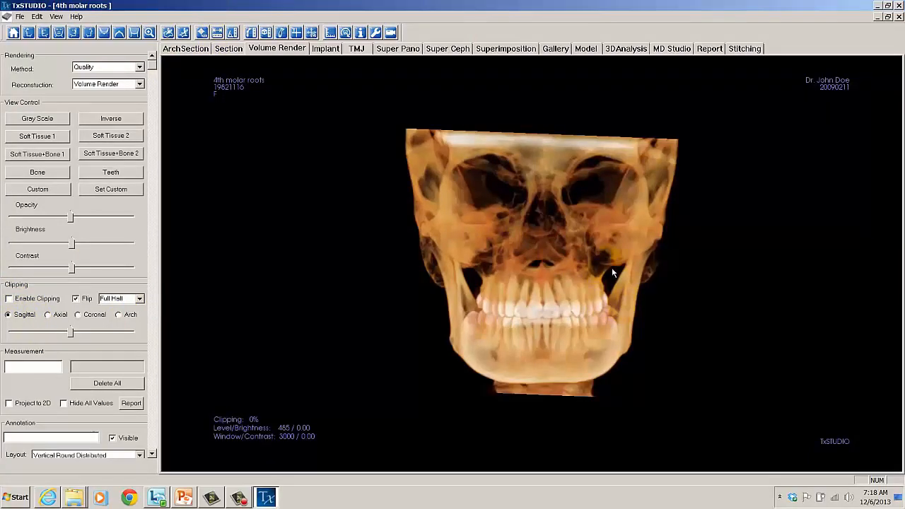
{"action": "left_click_drag", "start_coordinate": [648, 246], "coordinate": [382, 228]}
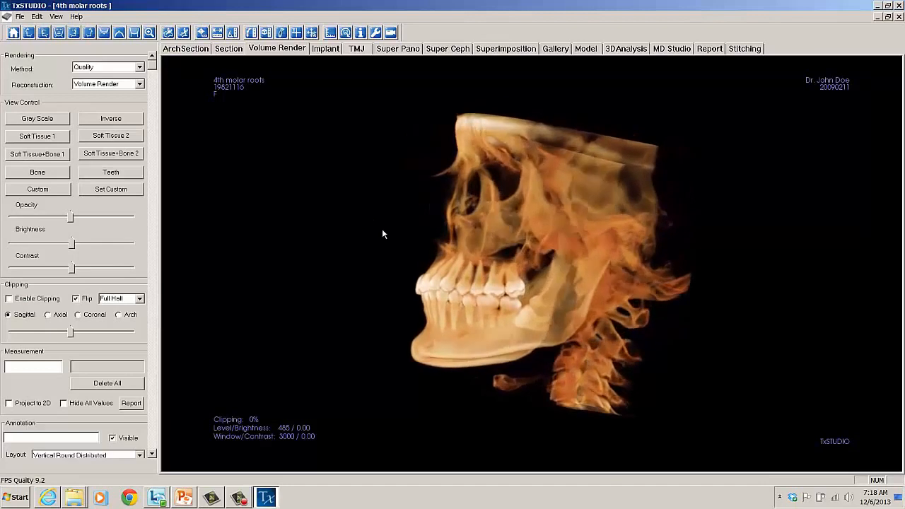
{"action": "left_click_drag", "start_coordinate": [593, 302], "coordinate": [563, 304]}
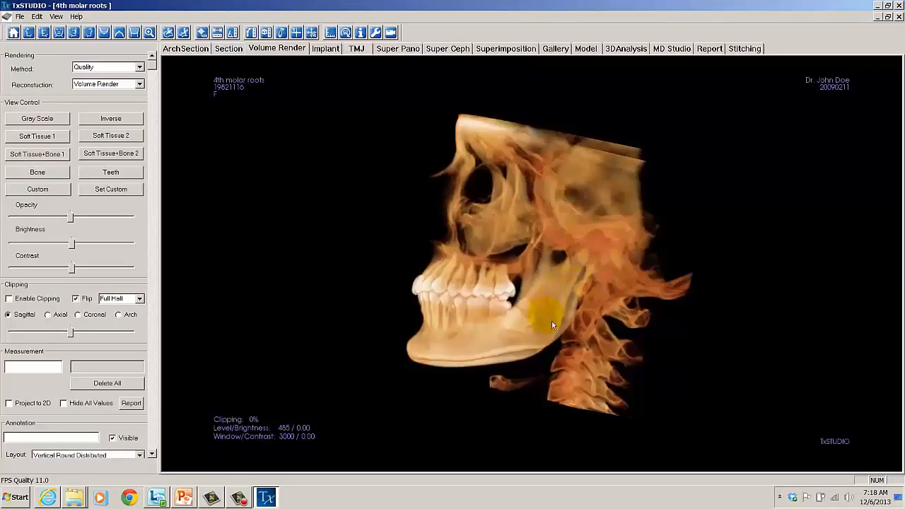
{"action": "left_click_drag", "start_coordinate": [552, 321], "coordinate": [486, 369]}
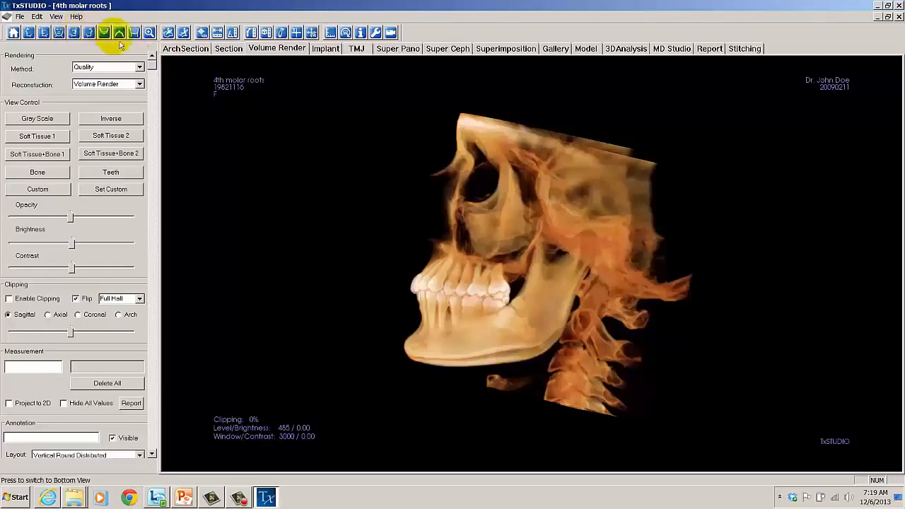
Step: Measure a distance between two points at the lower jaw, check the line from below, and delete the measurement
{"action": "left_click", "coordinate": [217, 32]}
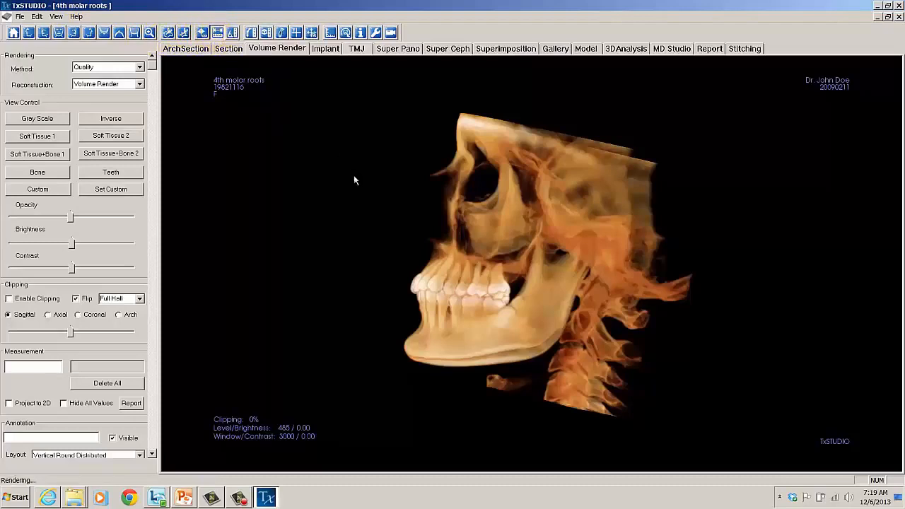
{"action": "left_click", "coordinate": [518, 350]}
{"action": "left_click", "coordinate": [519, 353]}
{"action": "left_click", "coordinate": [216, 36]}
{"action": "left_click_drag", "start_coordinate": [531, 419], "coordinate": [580, 324]}
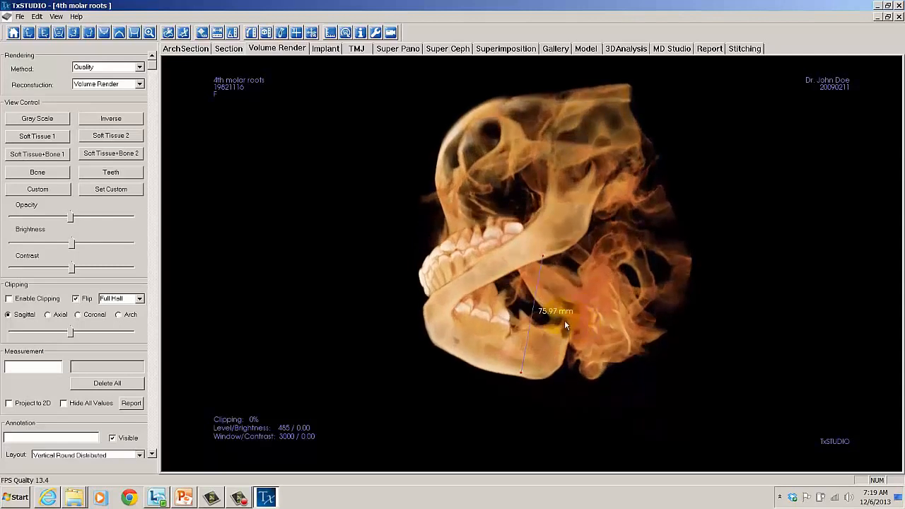
{"action": "left_click", "coordinate": [562, 314]}
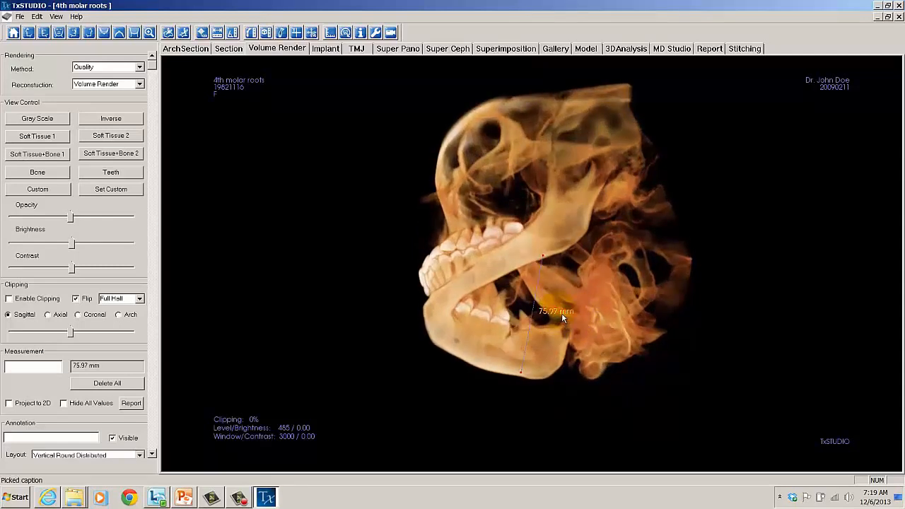
{"action": "key", "text": "Delete"}
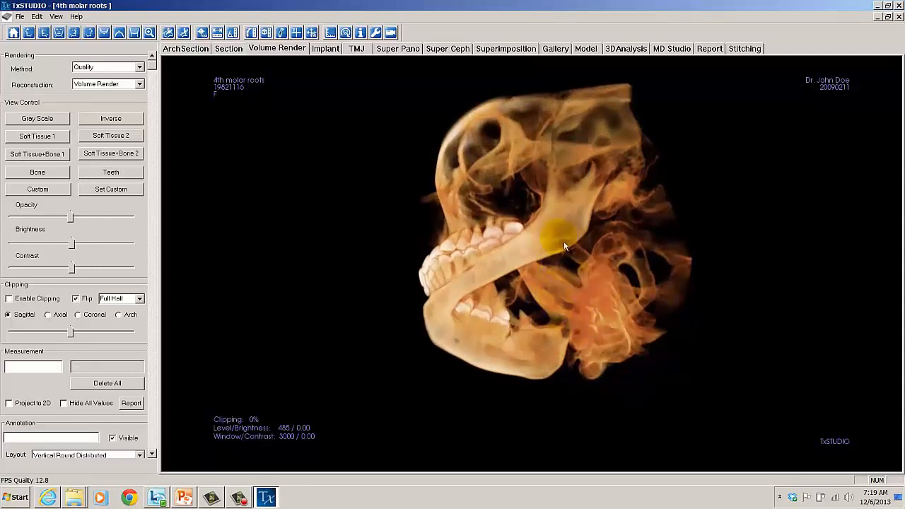
Step: With the skull in side profile, hide the patient information overlay and show it again
{"action": "left_click_drag", "start_coordinate": [563, 240], "coordinate": [621, 361]}
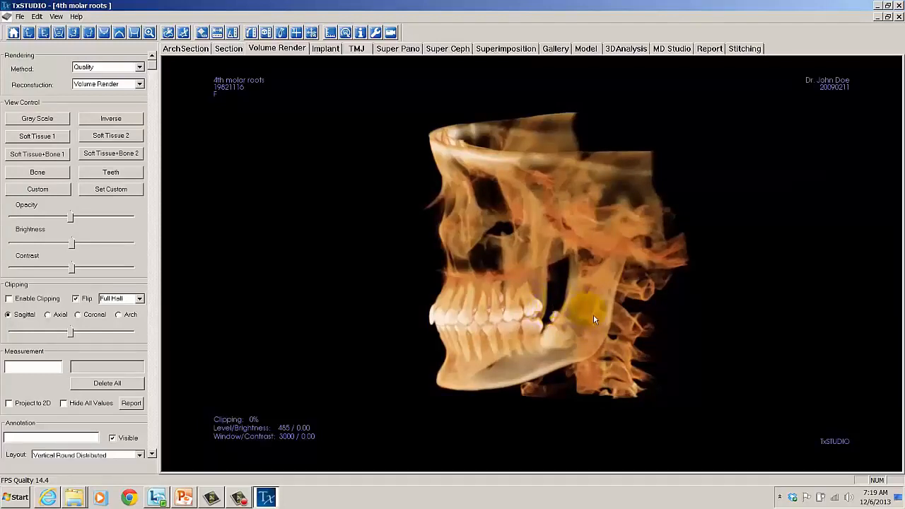
{"action": "left_click_drag", "start_coordinate": [593, 314], "coordinate": [537, 303]}
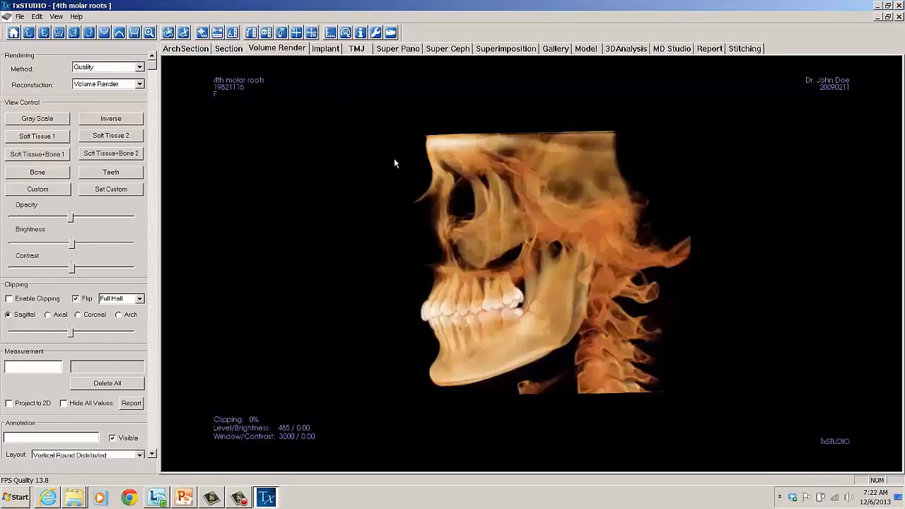
{"action": "left_click", "coordinate": [265, 34]}
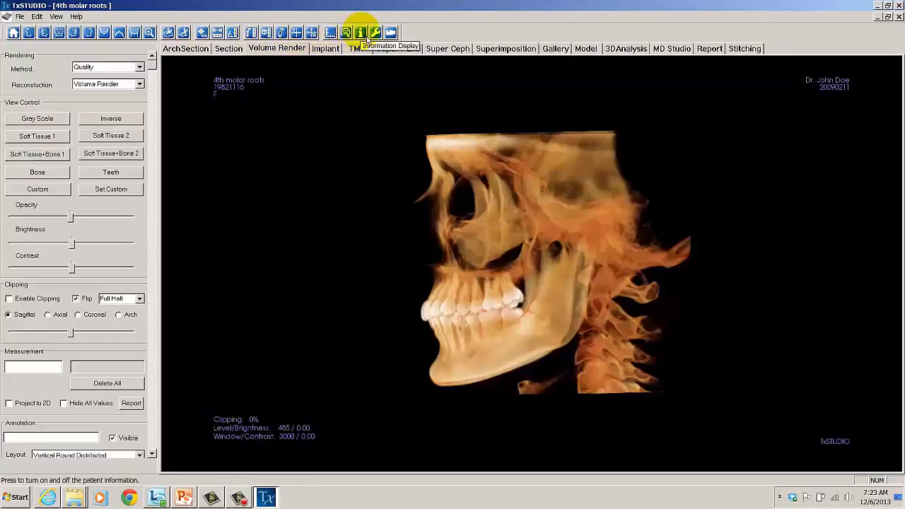
{"action": "left_click", "coordinate": [361, 34]}
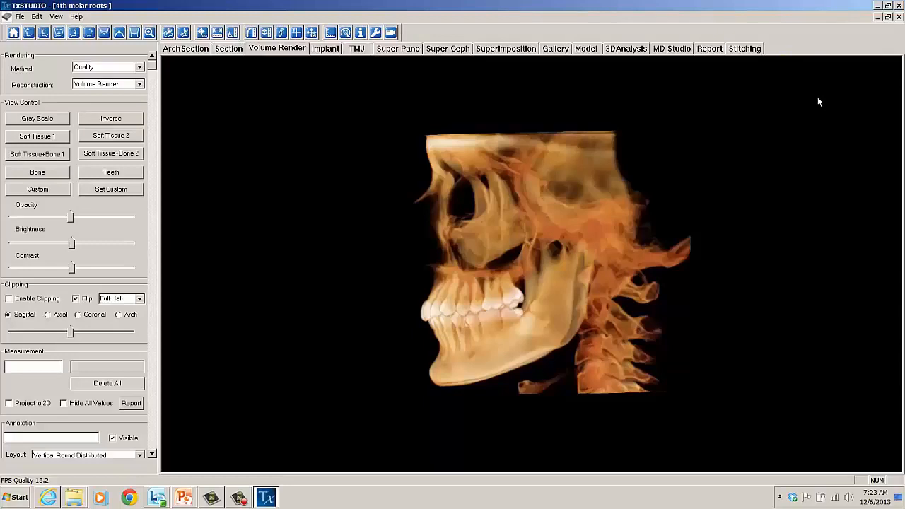
{"action": "left_click", "coordinate": [358, 39]}
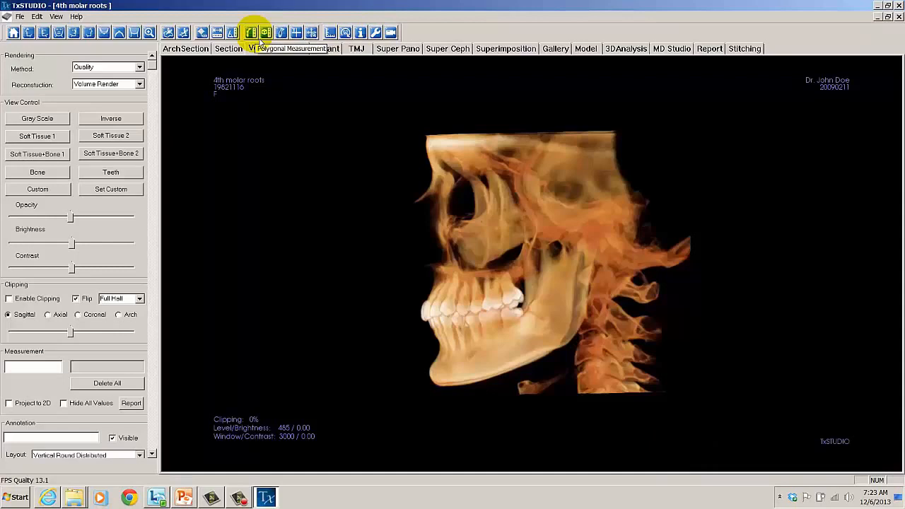
Step: Hide the slice reference lines and plane outlines in the Section view
{"action": "left_click", "coordinate": [231, 59]}
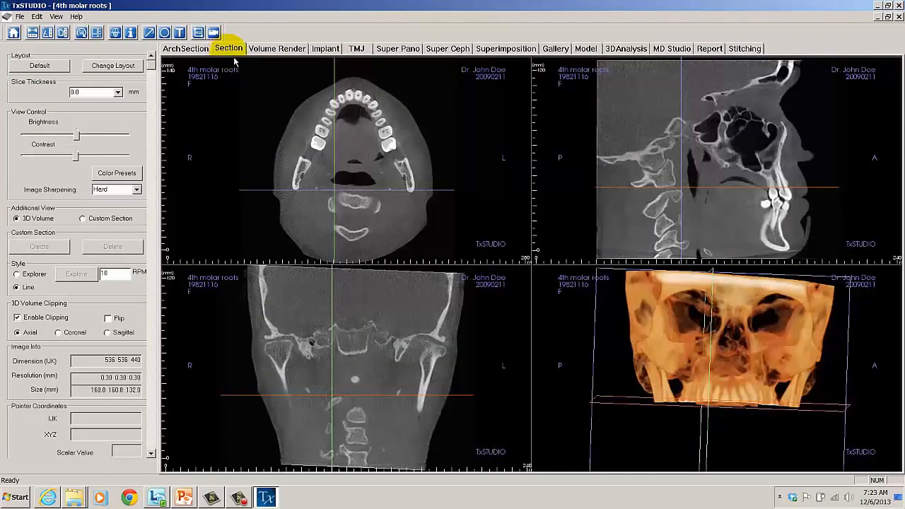
{"action": "left_click", "coordinate": [117, 39]}
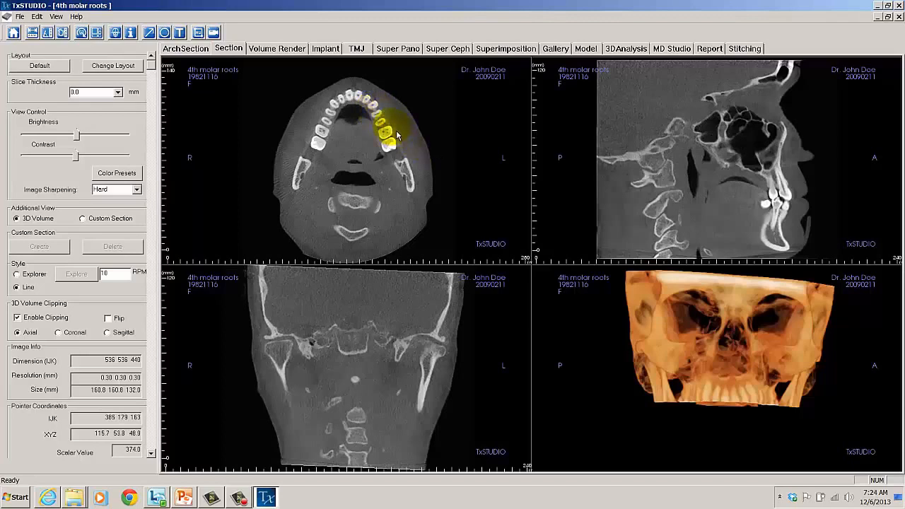
Step: Capture the whole four-pane Section view to the Desktop as a JPEG file named "4th molar"
{"action": "left_click", "coordinate": [57, 18]}
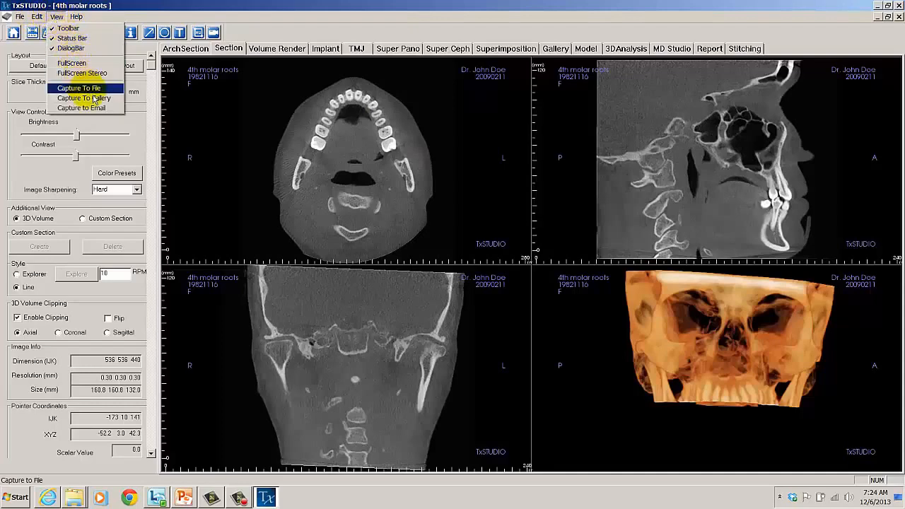
{"action": "left_click", "coordinate": [92, 89]}
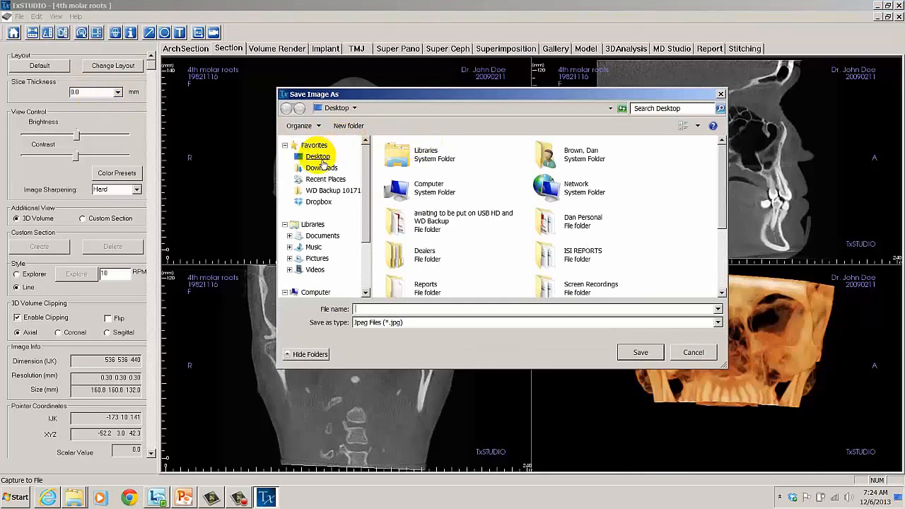
{"action": "left_click", "coordinate": [325, 162]}
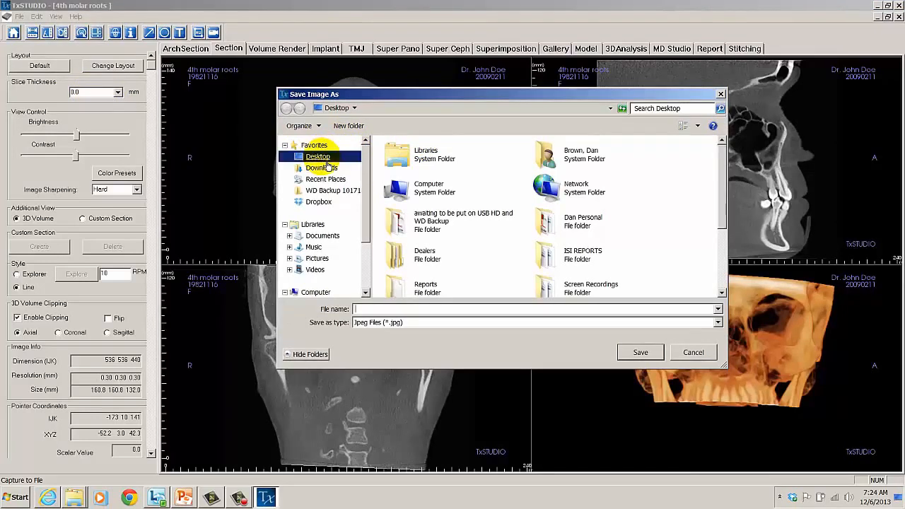
{"action": "left_click", "coordinate": [398, 310]}
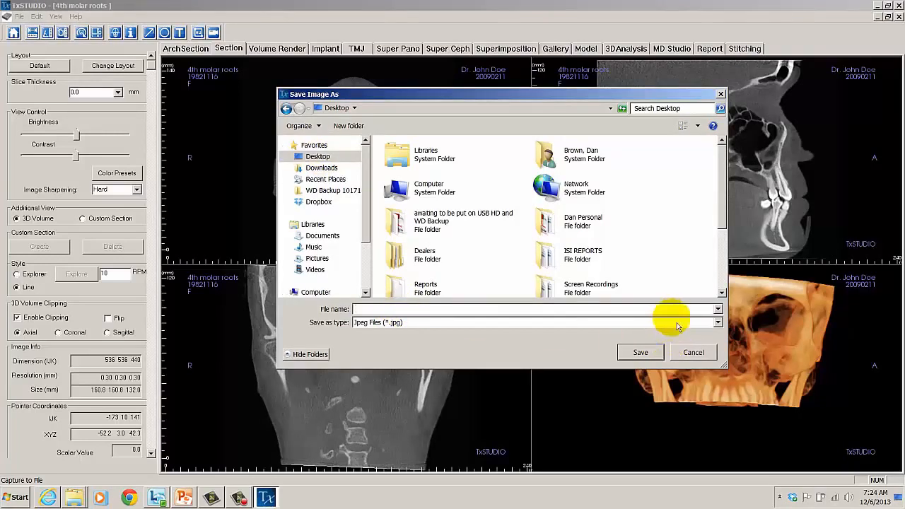
{"action": "type", "text": "4th "}
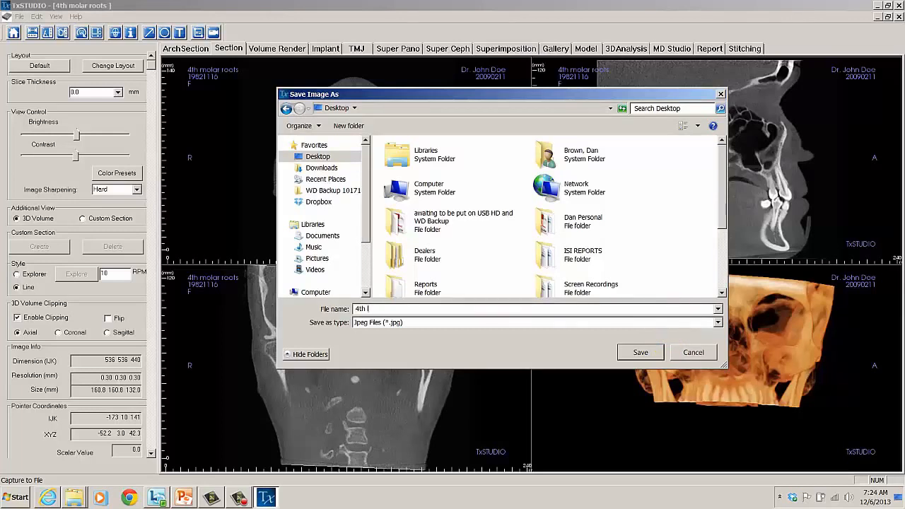
{"action": "type", "text": "molar"}
{"action": "left_click", "coordinate": [719, 322]}
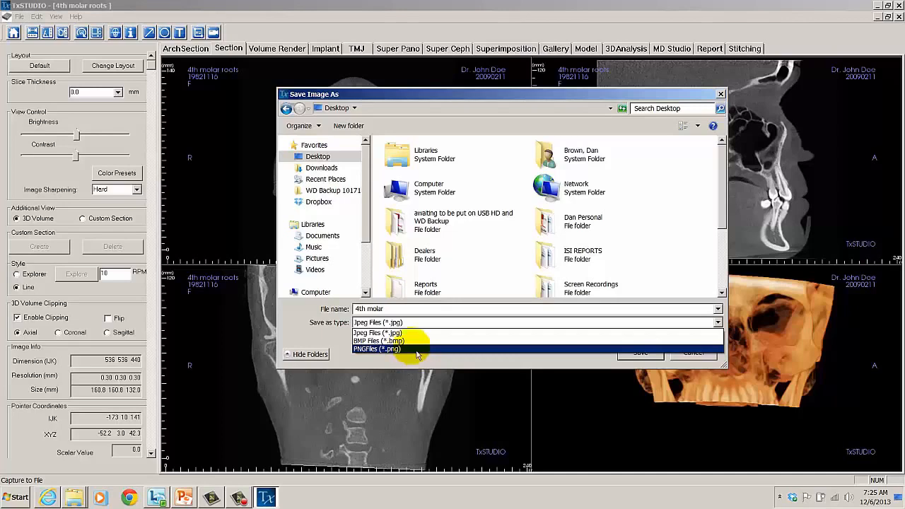
{"action": "left_click", "coordinate": [408, 333]}
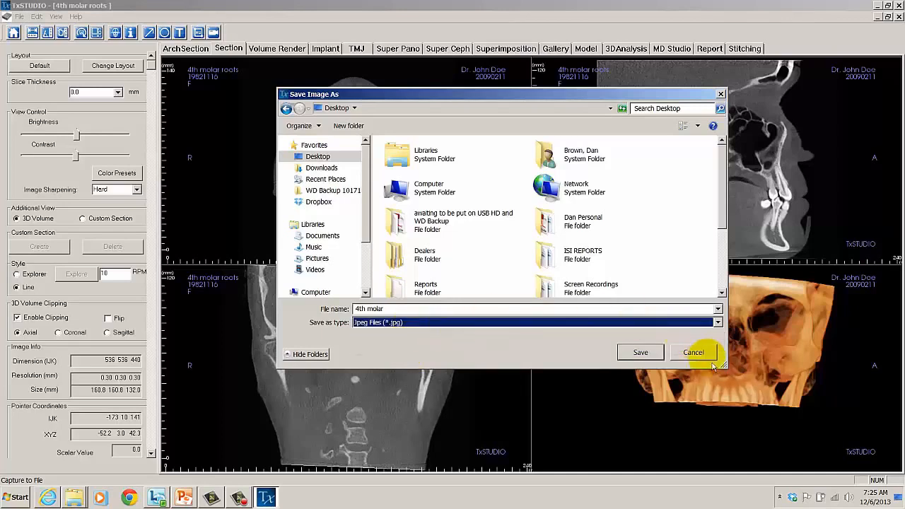
{"action": "left_click", "coordinate": [635, 356]}
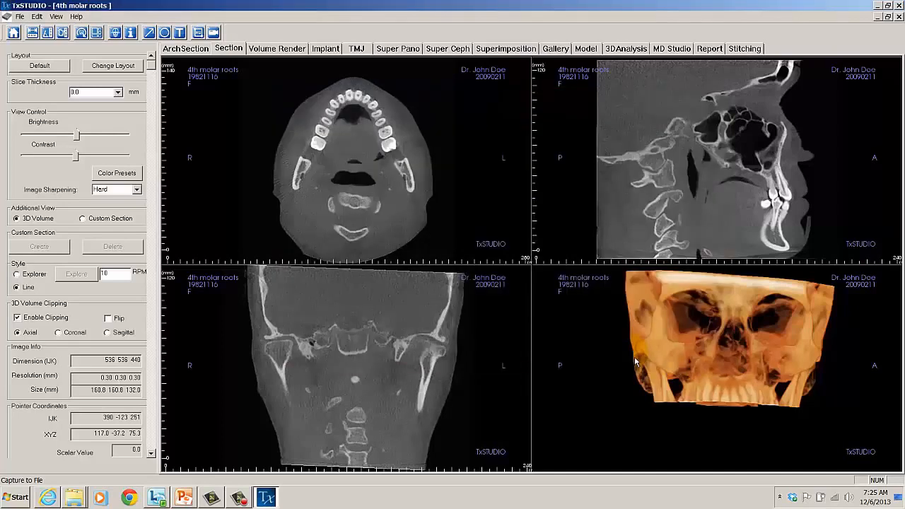
Step: Open the saved 4th molar image from the desktop to check it, close it, and move the file to the Recycle Bin
{"action": "left_click", "coordinate": [878, 5]}
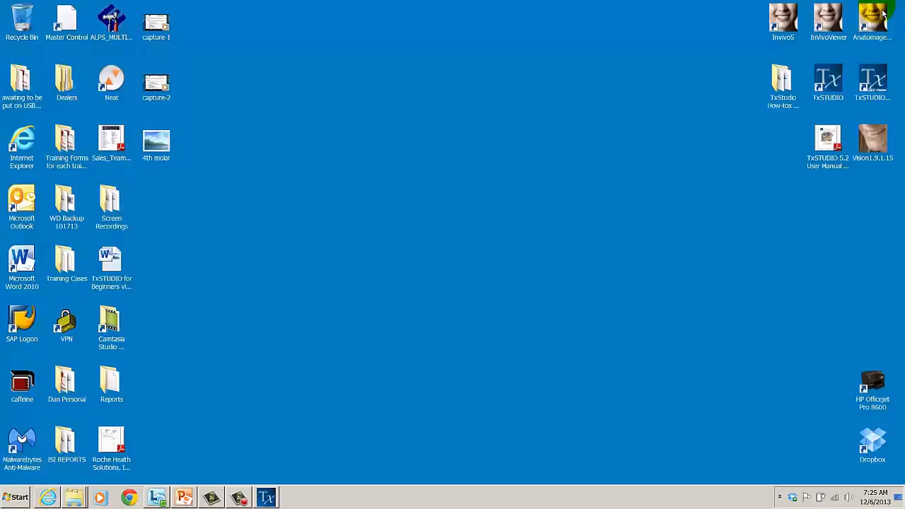
{"action": "left_click", "coordinate": [167, 156]}
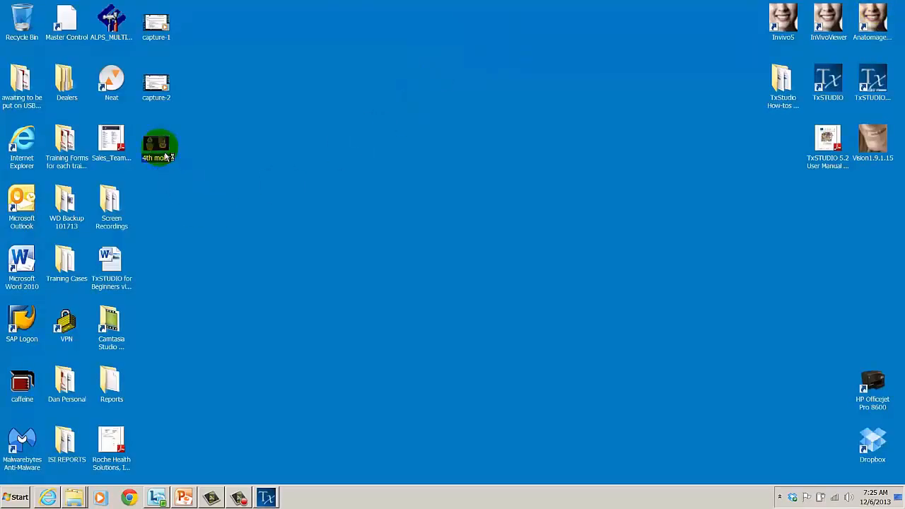
{"action": "double_click", "coordinate": [167, 156]}
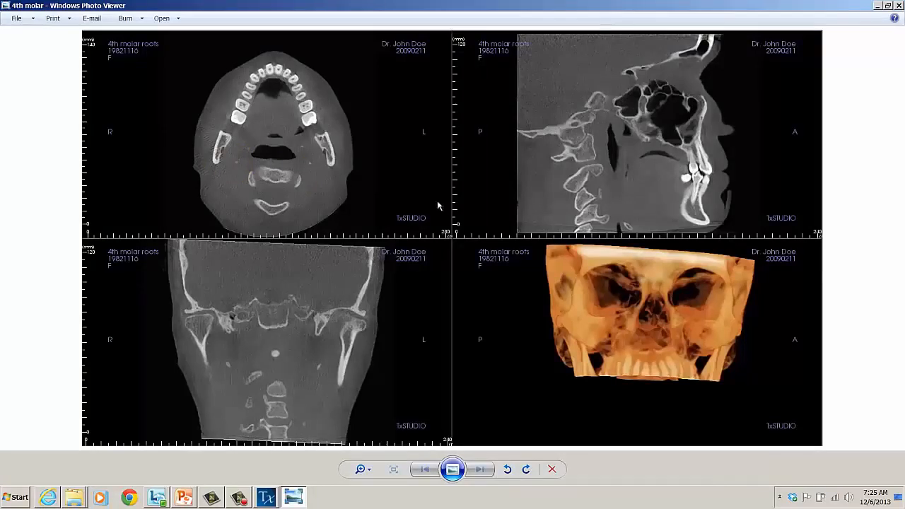
{"action": "left_click", "coordinate": [651, 112]}
{"action": "left_click", "coordinate": [237, 99]}
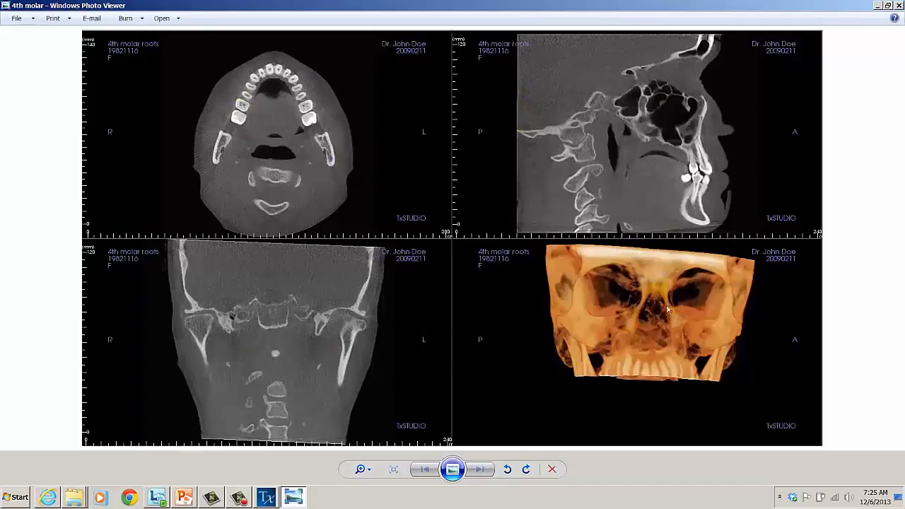
{"action": "left_click", "coordinate": [898, 5]}
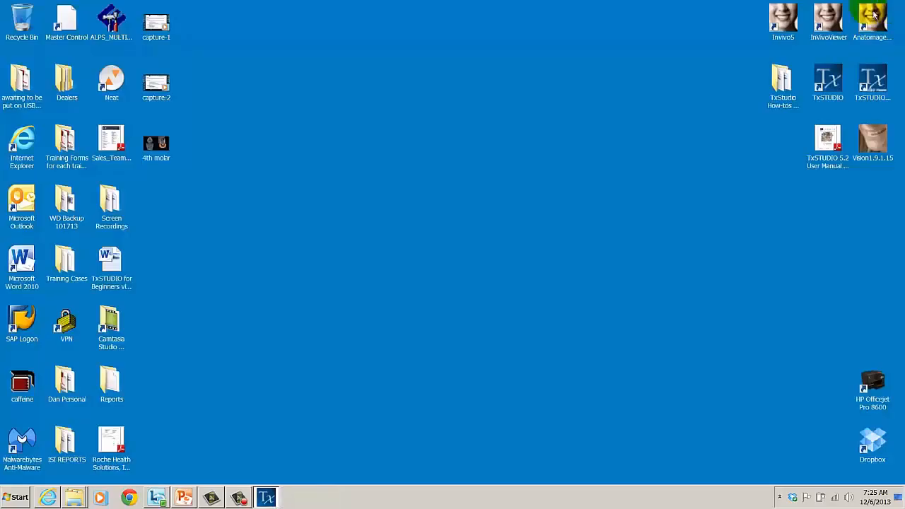
{"action": "left_click_drag", "start_coordinate": [174, 157], "coordinate": [21, 18]}
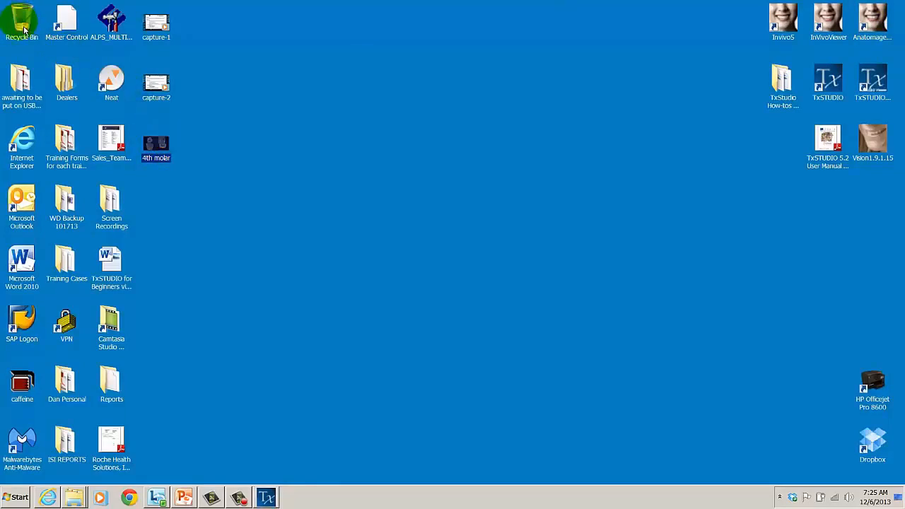
Step: Back in TxSTUDIO, enlarge the axial slice, capture it to the Desktop as "axial", and restore the four-pane layout
{"action": "left_click", "coordinate": [267, 498]}
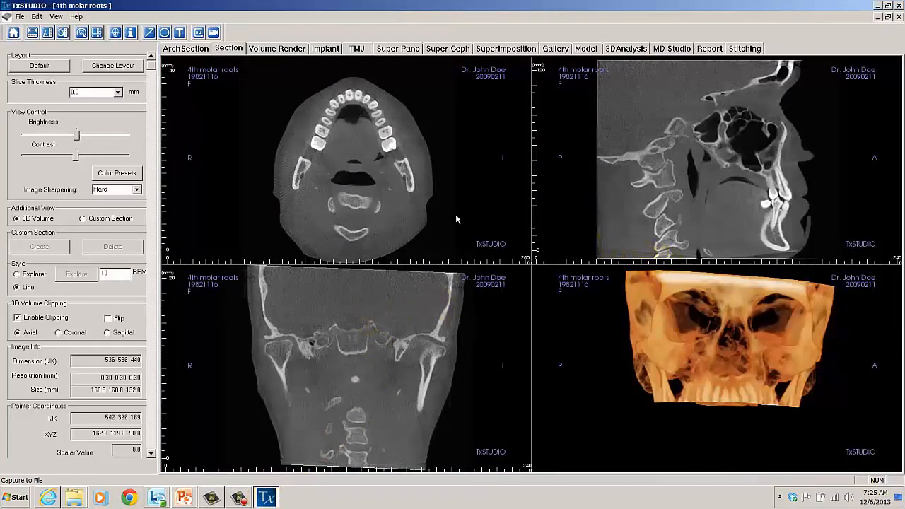
{"action": "double_click", "coordinate": [375, 164]}
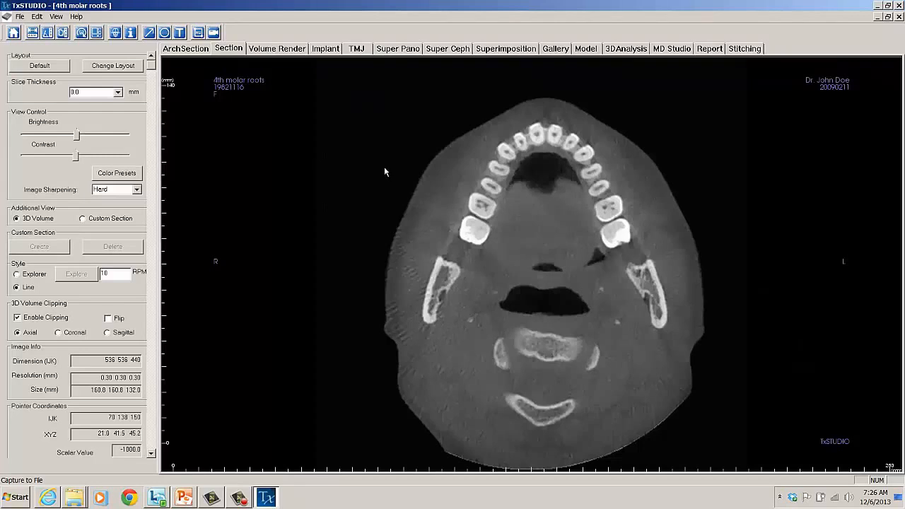
{"action": "left_click", "coordinate": [56, 17]}
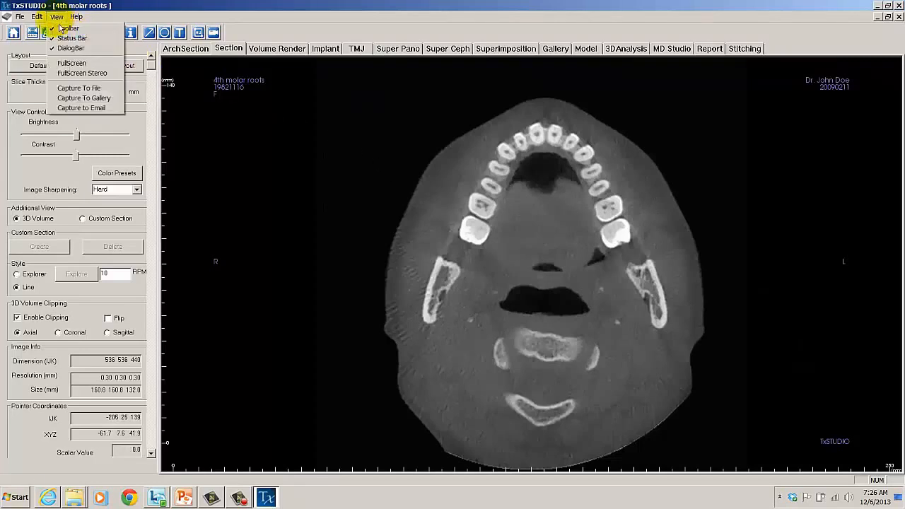
{"action": "left_click", "coordinate": [79, 90]}
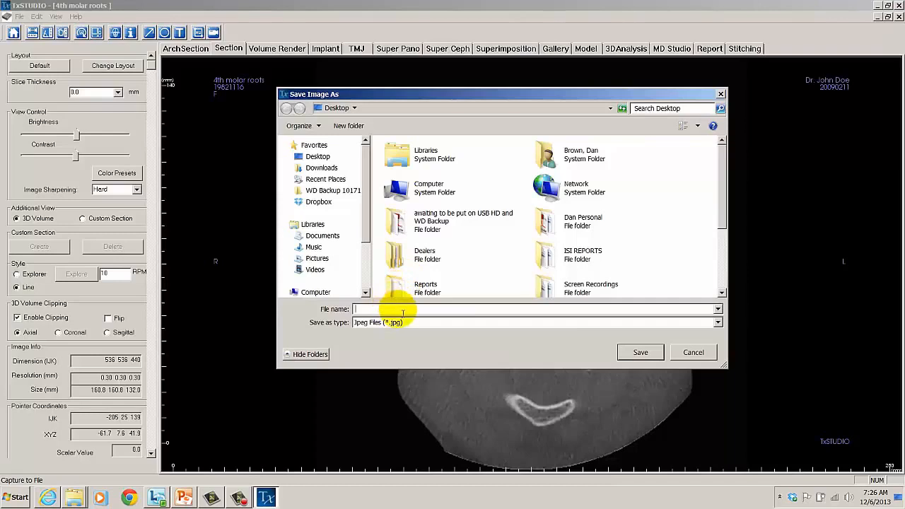
{"action": "type", "text": "axial"}
{"action": "left_click", "coordinate": [645, 352]}
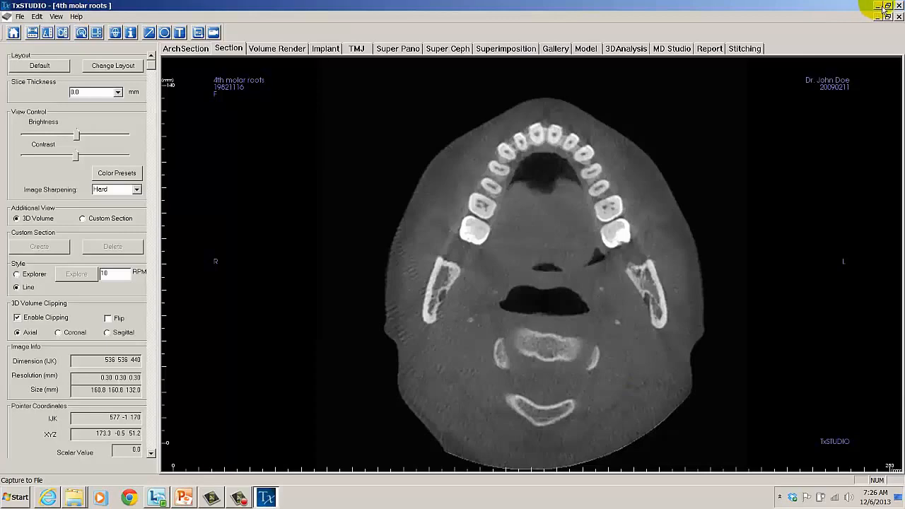
{"action": "double_click", "coordinate": [770, 128]}
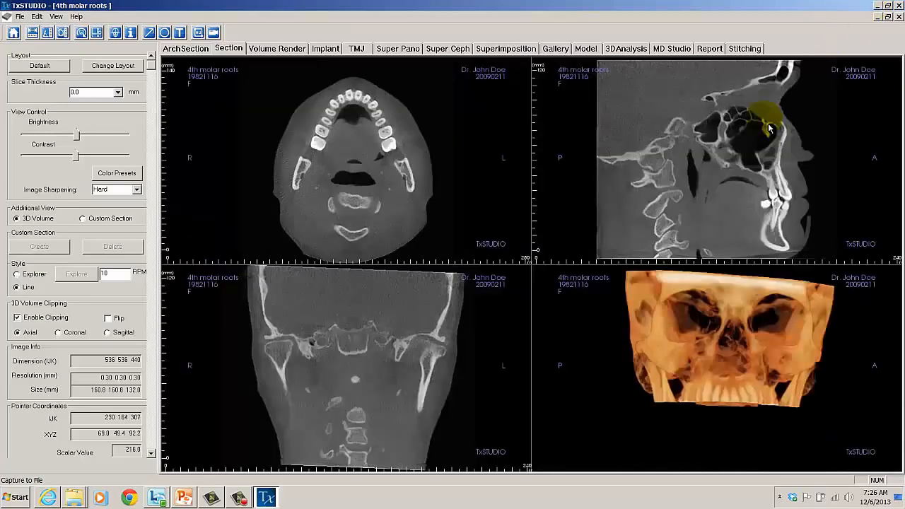
Step: View the saved axial image from the desktop, minimize it, and return to TxSTUDIO
{"action": "left_click", "coordinate": [877, 5]}
{"action": "double_click", "coordinate": [159, 144]}
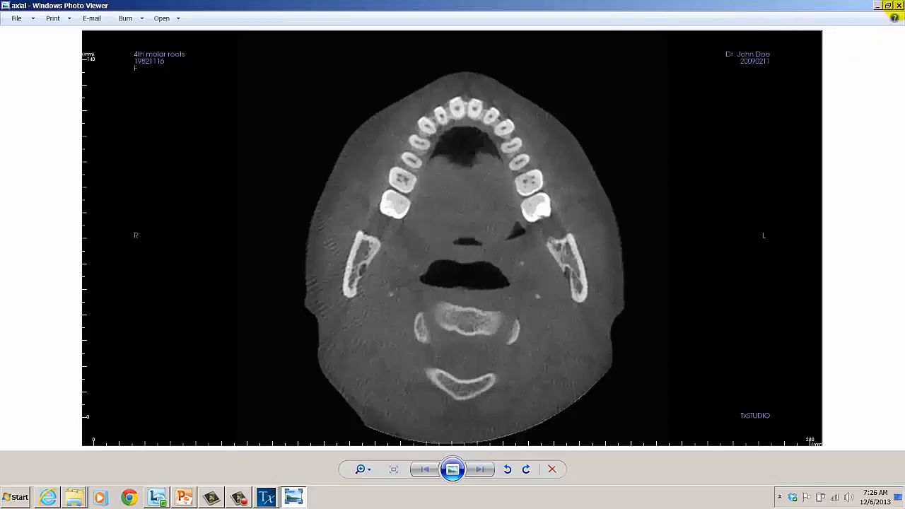
{"action": "left_click", "coordinate": [877, 5]}
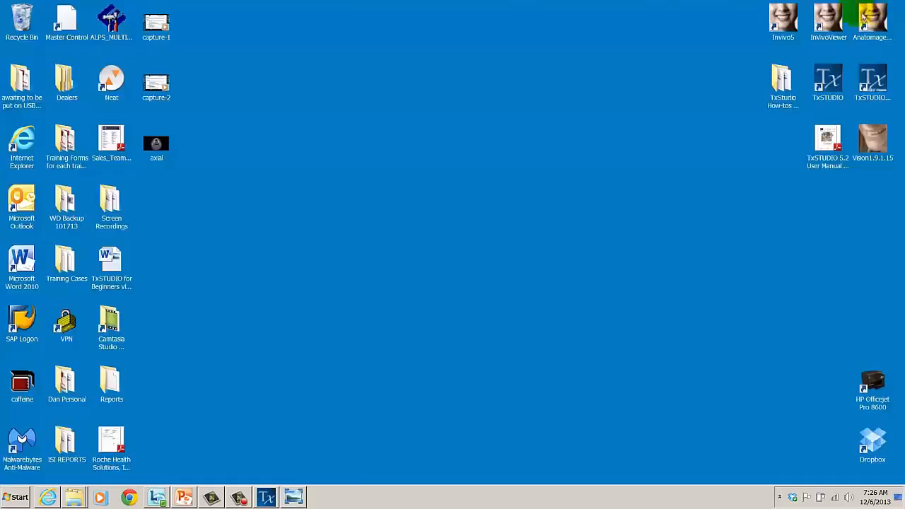
{"action": "left_click", "coordinate": [275, 503]}
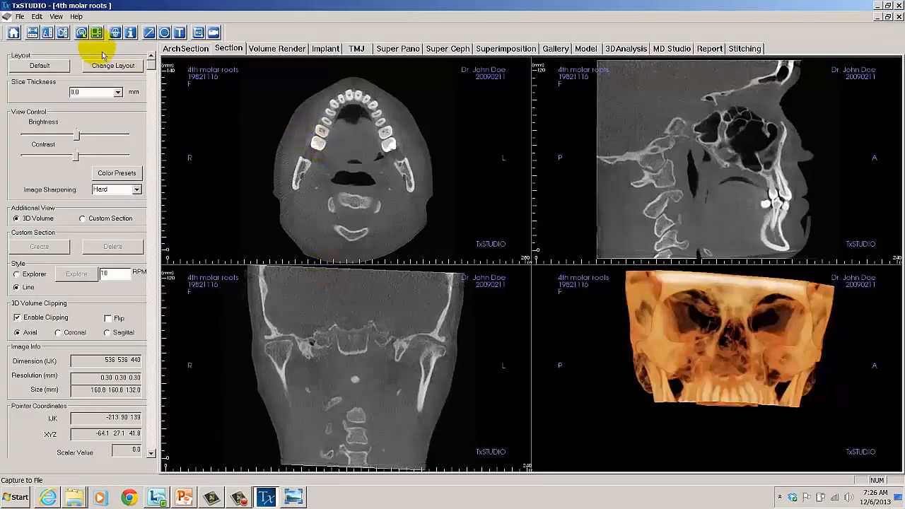
Step: Capture only the sagittal view to the Gallery with the name Sagittal and type Captured
{"action": "left_click", "coordinate": [57, 17]}
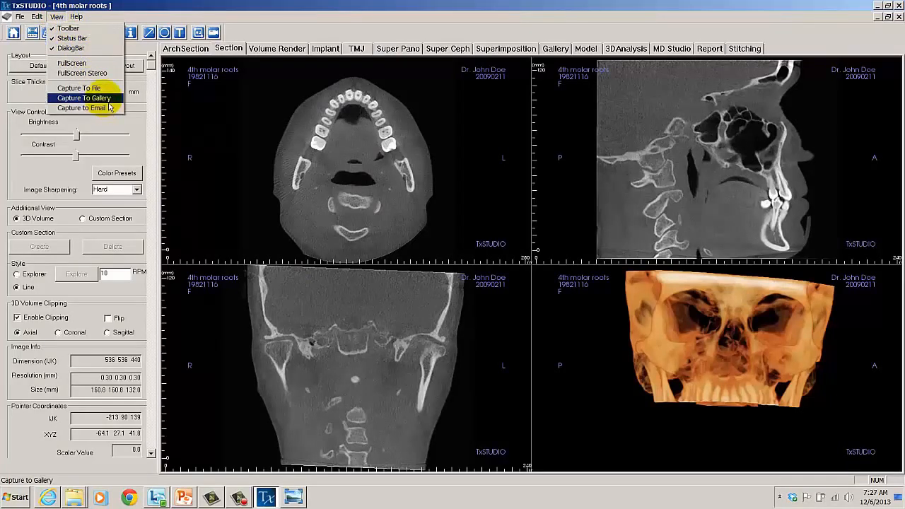
{"action": "left_click", "coordinate": [106, 99]}
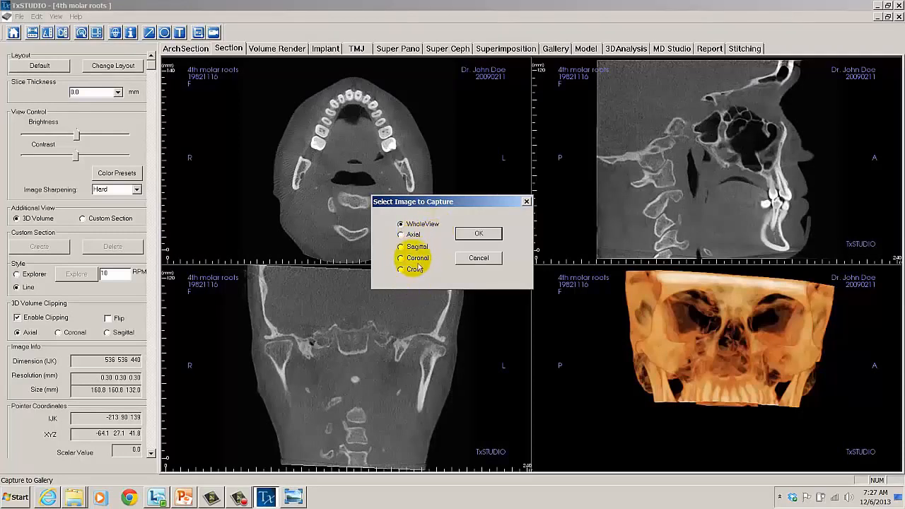
{"action": "left_click", "coordinate": [419, 249]}
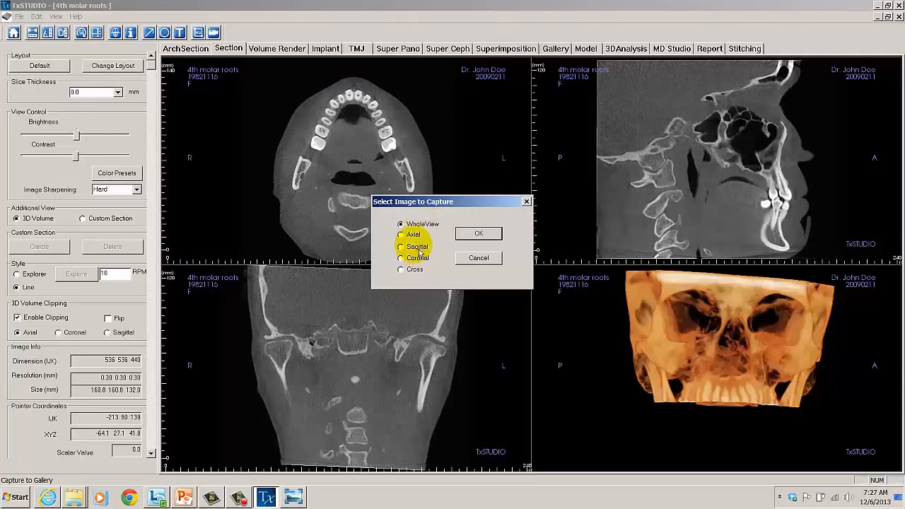
{"action": "left_click", "coordinate": [494, 237]}
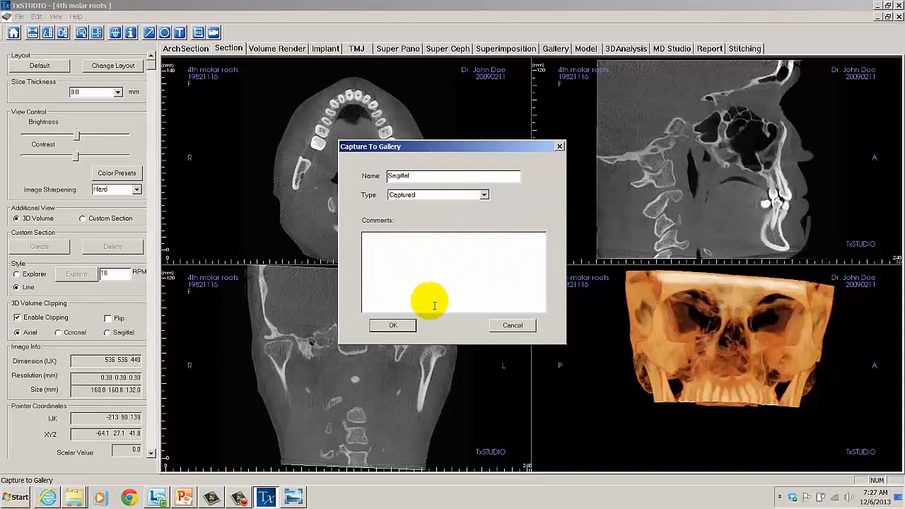
{"action": "left_click", "coordinate": [393, 326]}
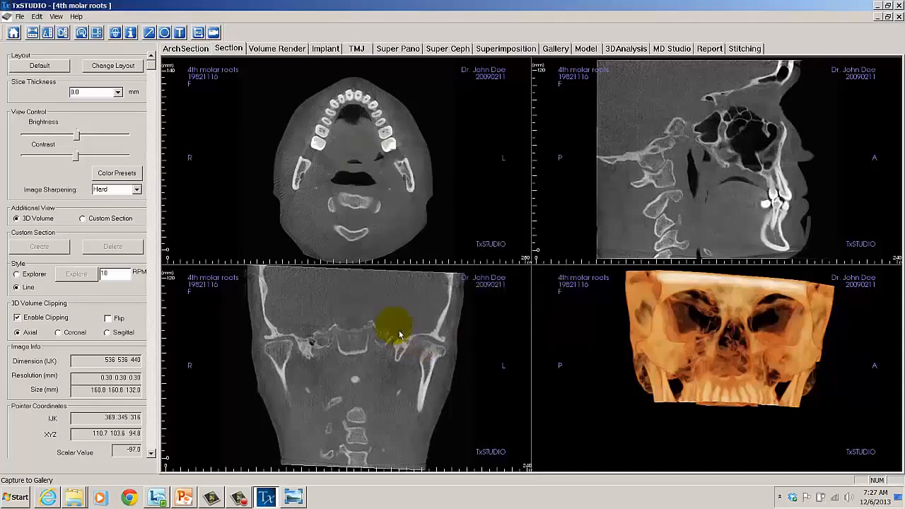
Step: In the Gallery, set a crop frame on the sagittal capture that trims its posterior, upper and anterior margins
{"action": "left_click", "coordinate": [555, 49]}
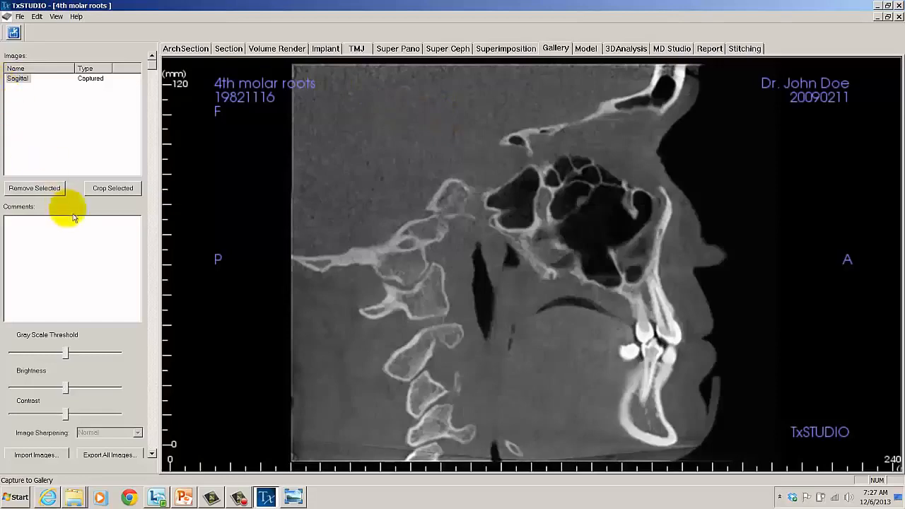
{"action": "left_click", "coordinate": [114, 188]}
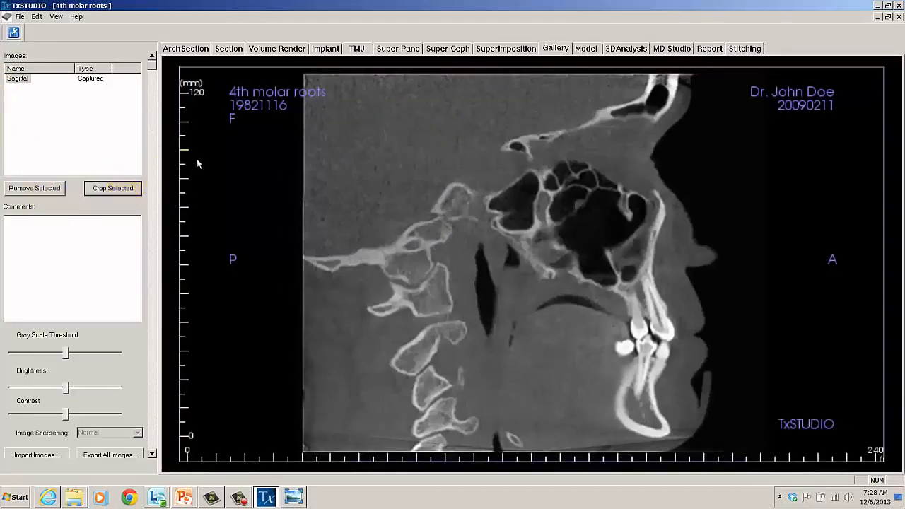
{"action": "left_click_drag", "start_coordinate": [185, 173], "coordinate": [303, 174]}
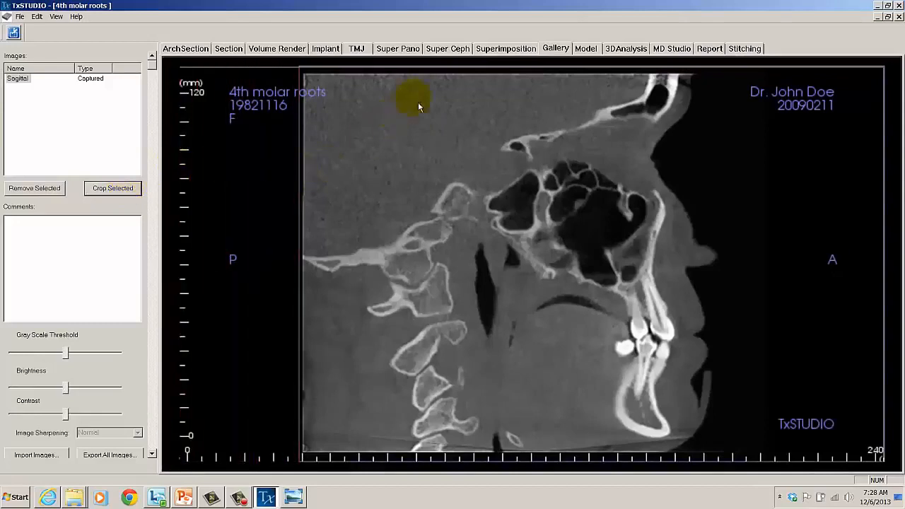
{"action": "left_click_drag", "start_coordinate": [451, 72], "coordinate": [438, 140]}
{"action": "left_click_drag", "start_coordinate": [886, 301], "coordinate": [743, 317]}
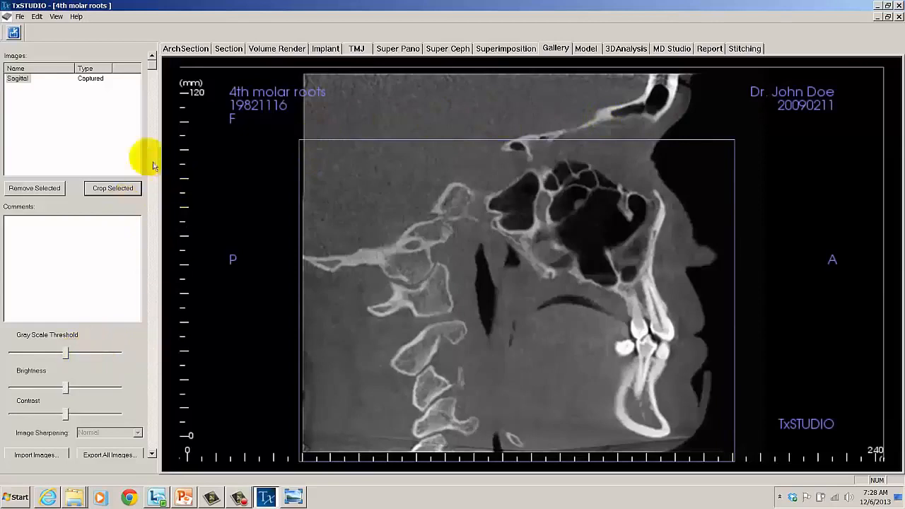
Step: Send all Gallery images to e-mail and dismiss the save notice
{"action": "left_click_drag", "start_coordinate": [151, 64], "coordinate": [157, 334]}
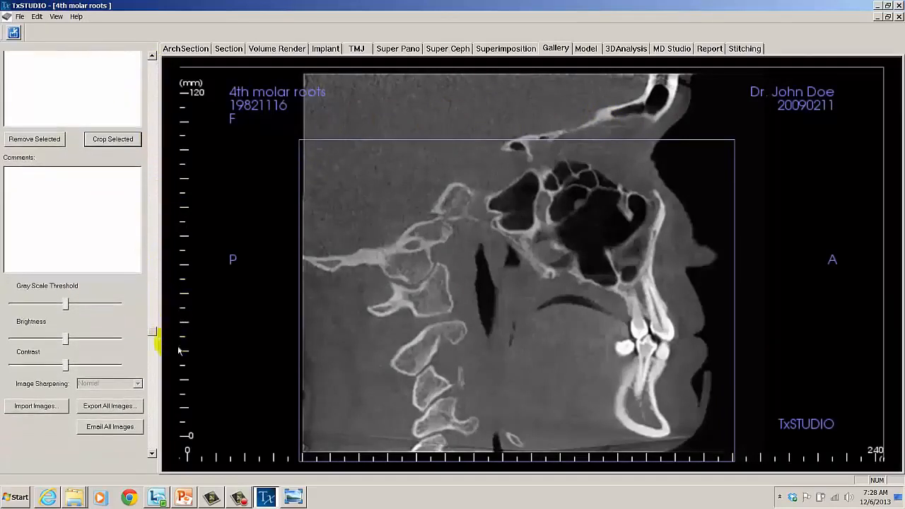
{"action": "left_click", "coordinate": [129, 437]}
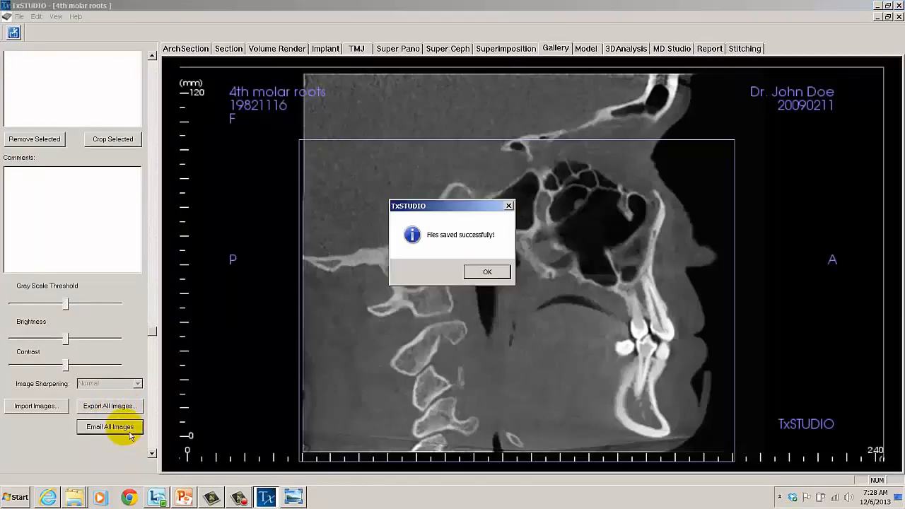
{"action": "left_click", "coordinate": [486, 273]}
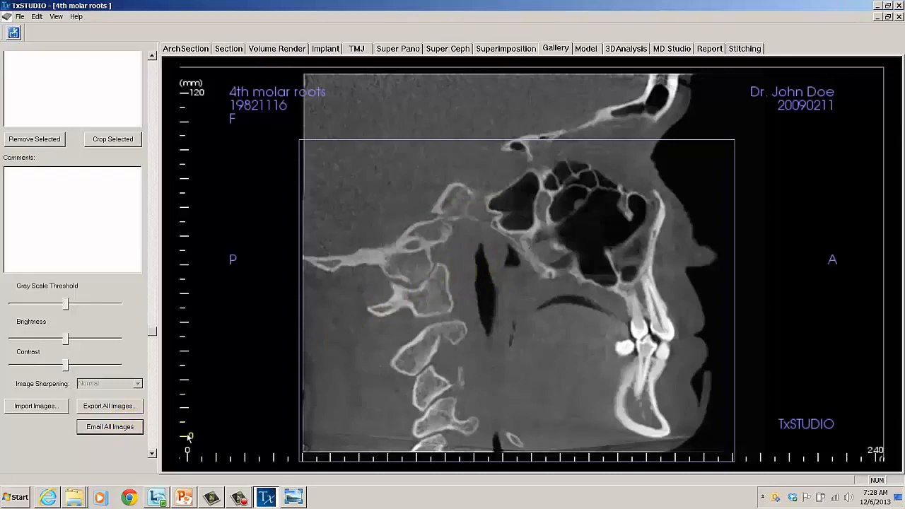
Step: Close the e-mail draft holding the sagittal Gallery image without sending it
{"action": "left_click", "coordinate": [136, 436]}
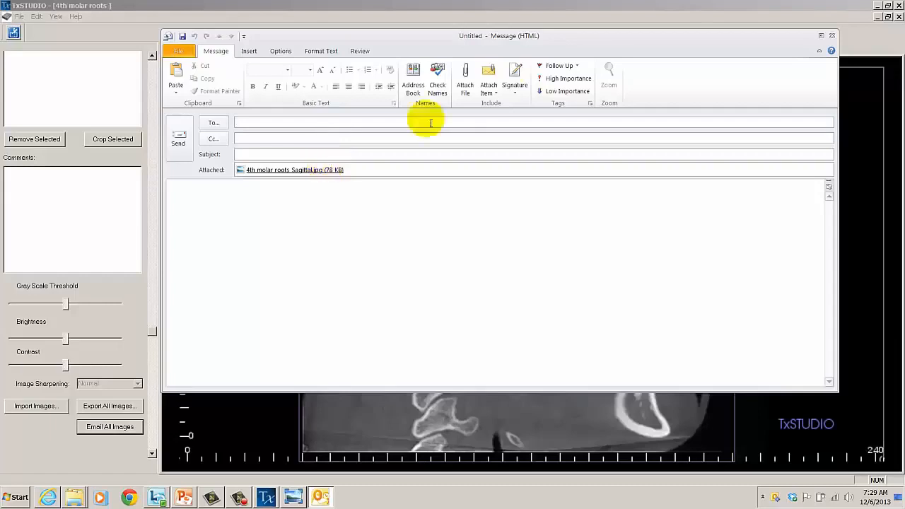
{"action": "left_click", "coordinate": [833, 36]}
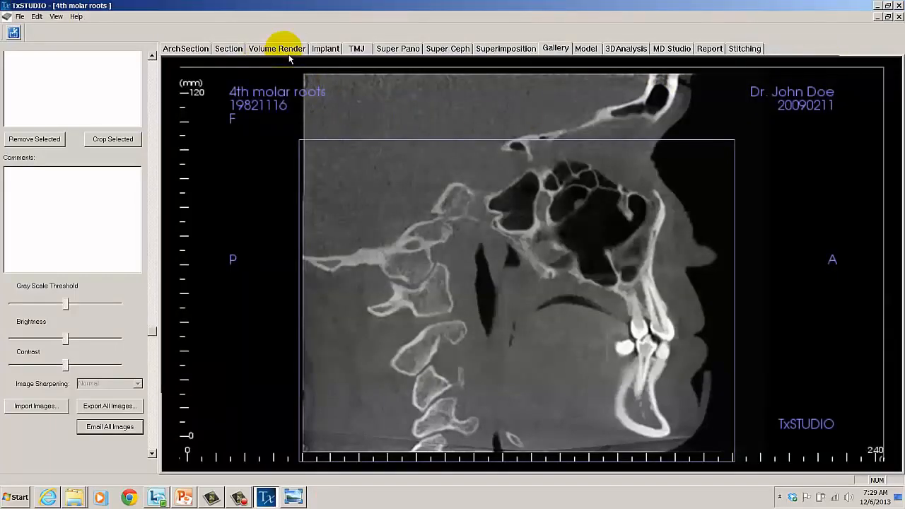
Step: Capture the full Section view, with its slices and 3D volume, to an e-mail and close the draft unsent
{"action": "left_click", "coordinate": [228, 47]}
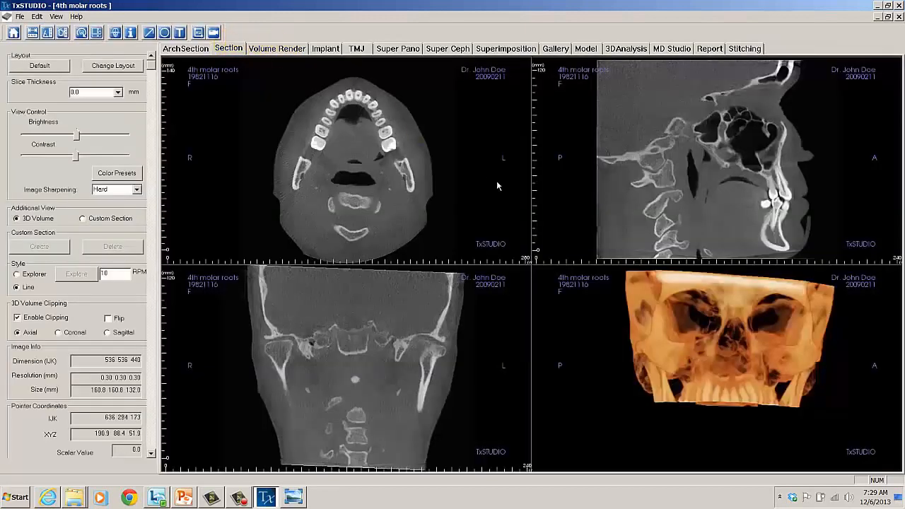
{"action": "left_click", "coordinate": [57, 16]}
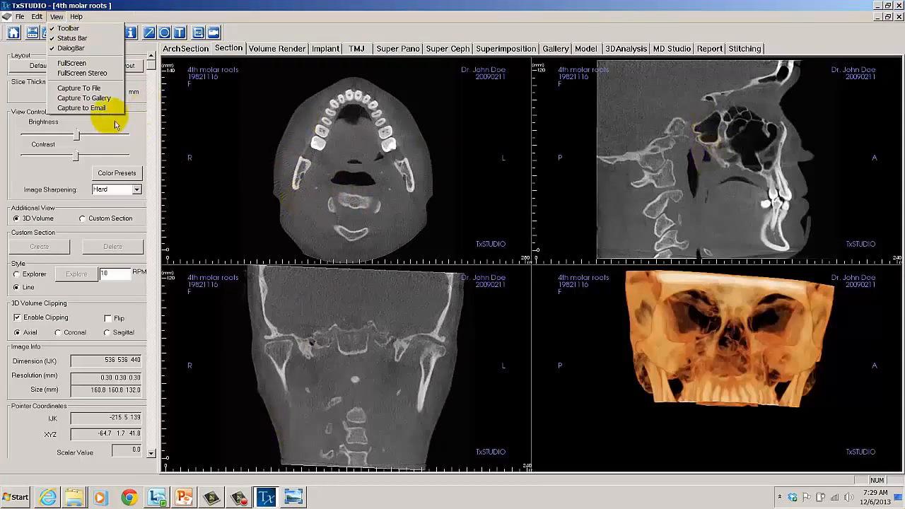
{"action": "left_click", "coordinate": [83, 108]}
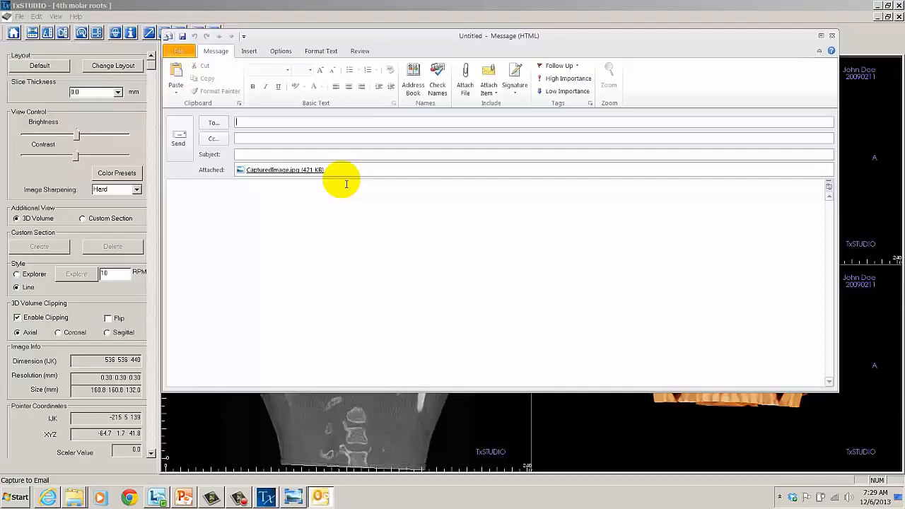
{"action": "left_click", "coordinate": [832, 36]}
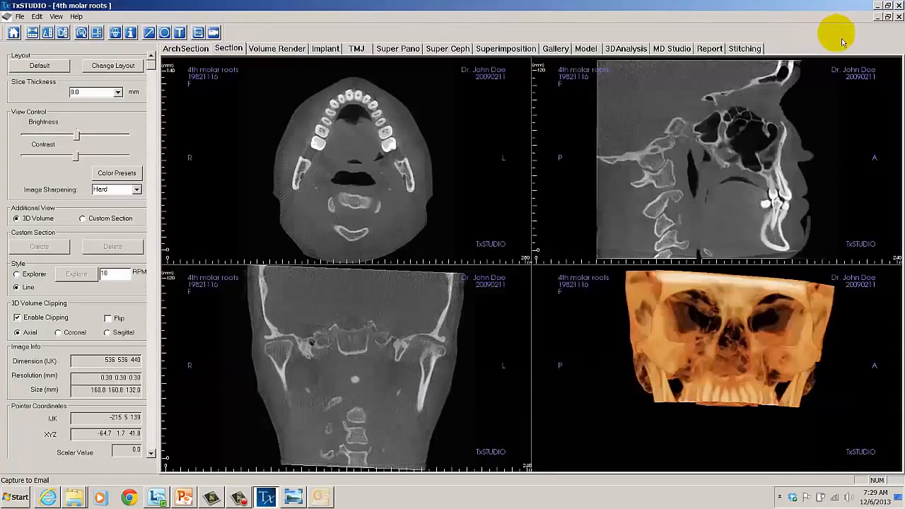